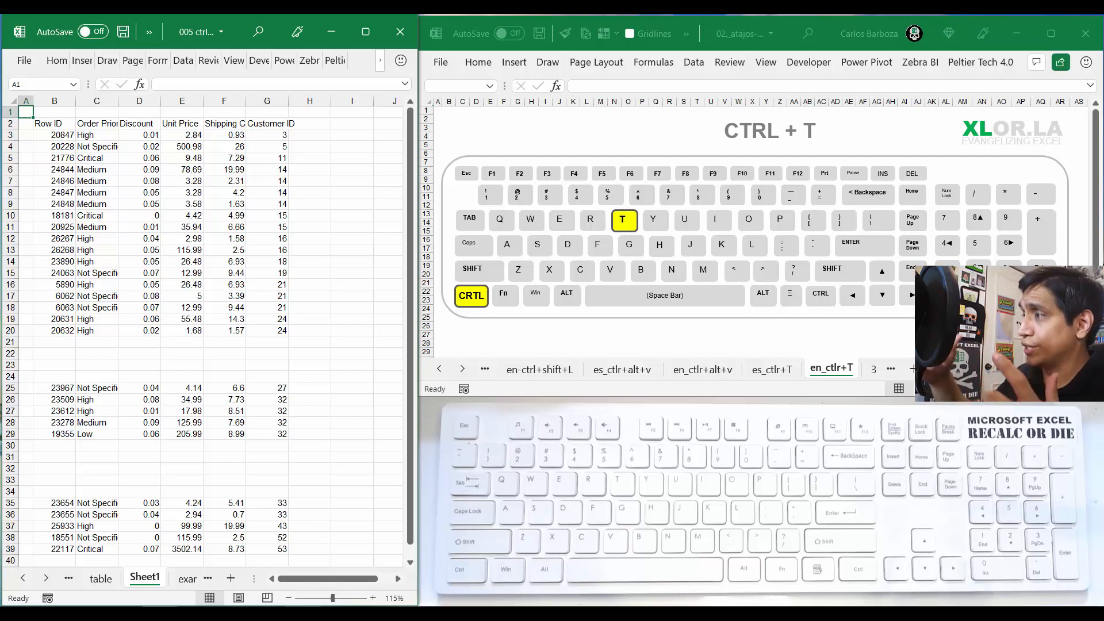
Step: Select the data block starting at B2 and convert the range B2:G20 into a table with headers
key("Down")
key("Right")
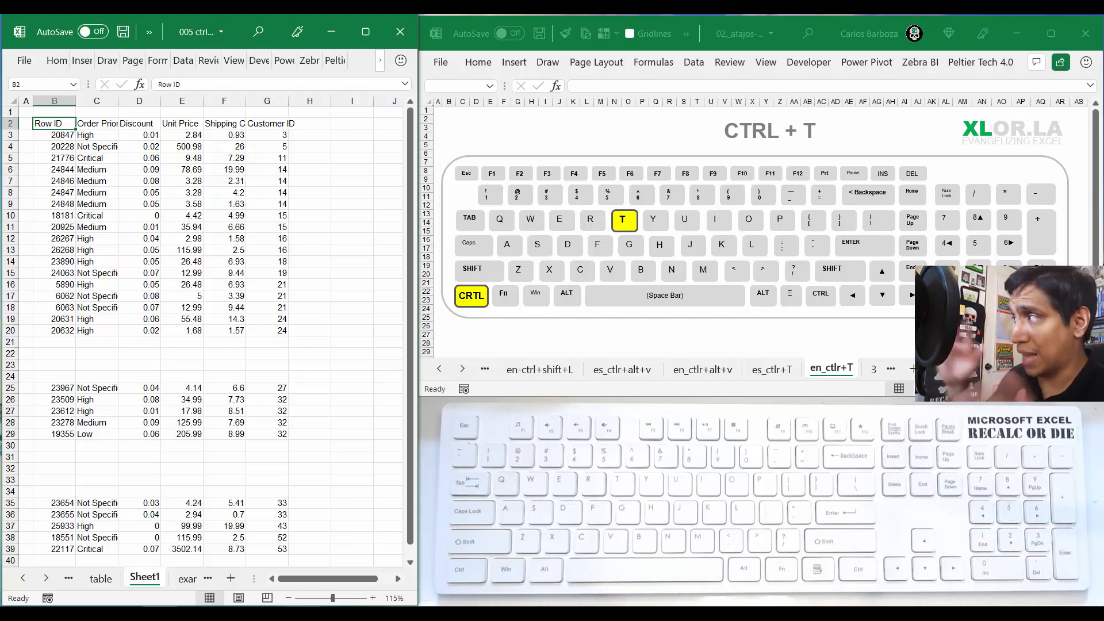
key("ctrl+KP_Multiply")
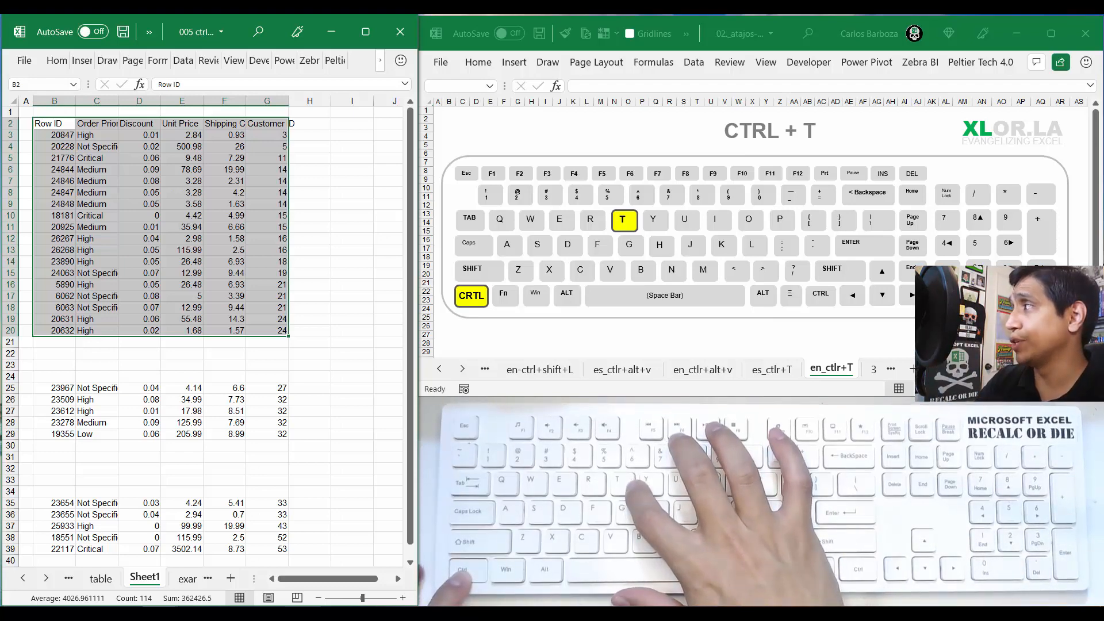
key("ctrl+t")
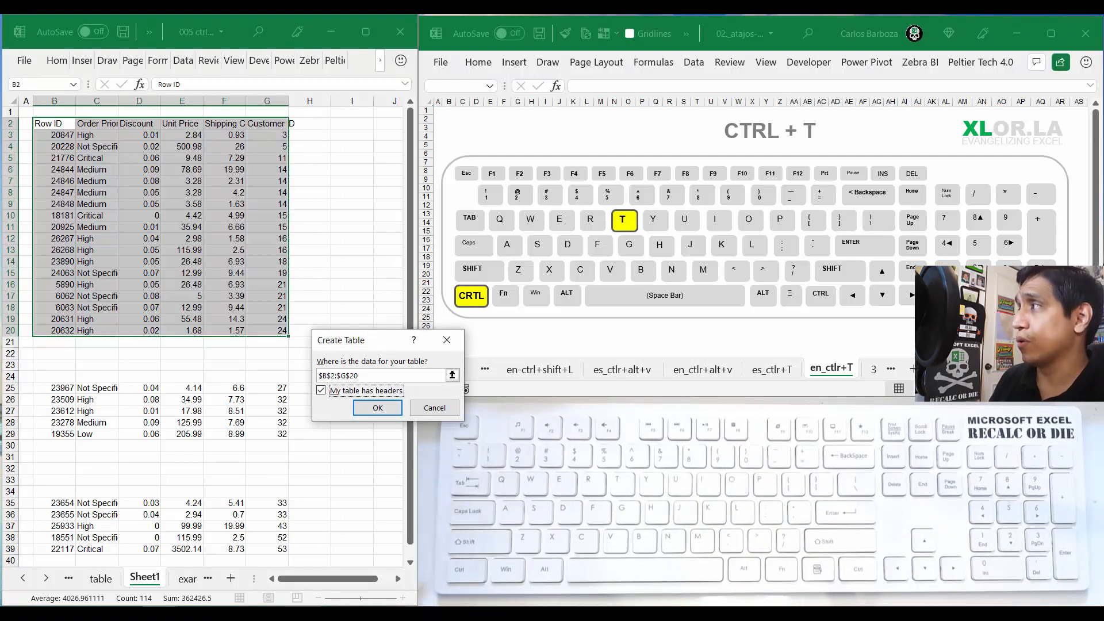
key("Tab")
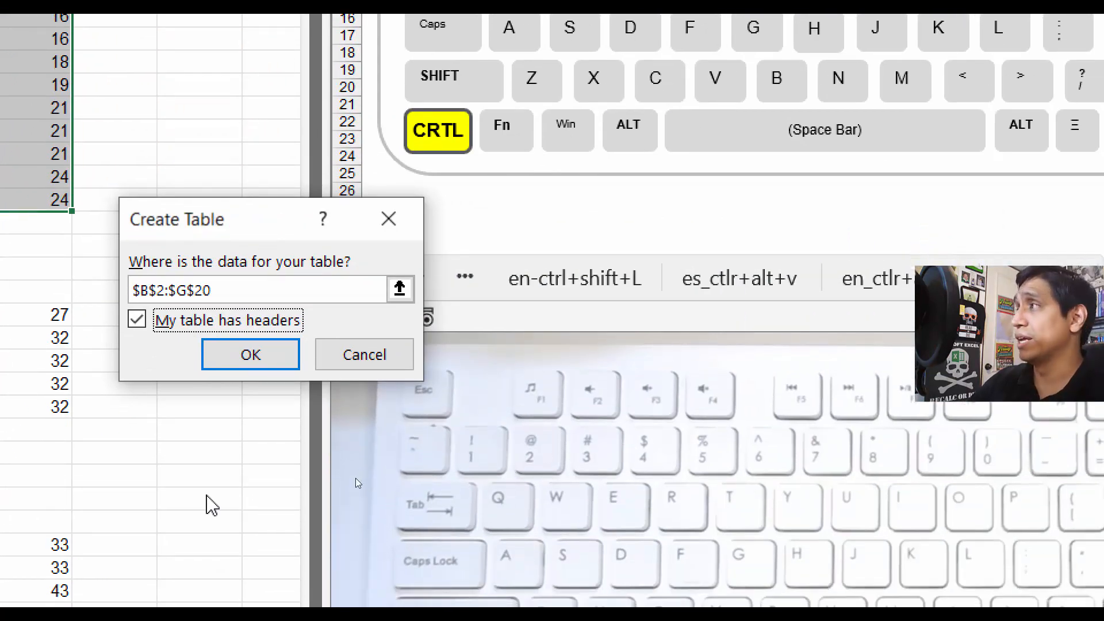
key("Tab")
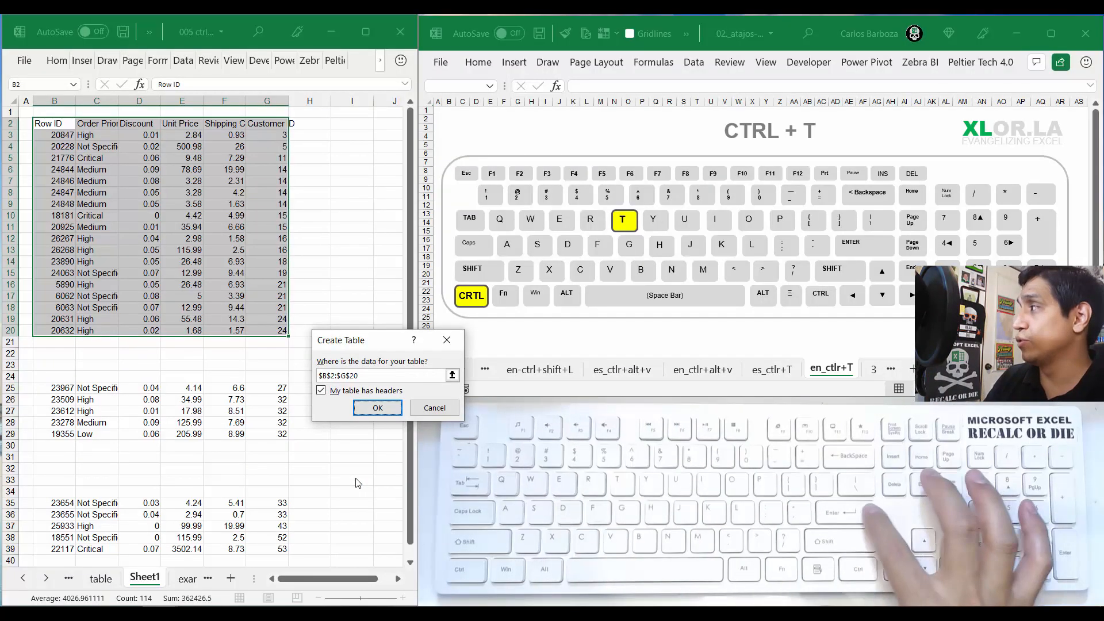
key("Return")
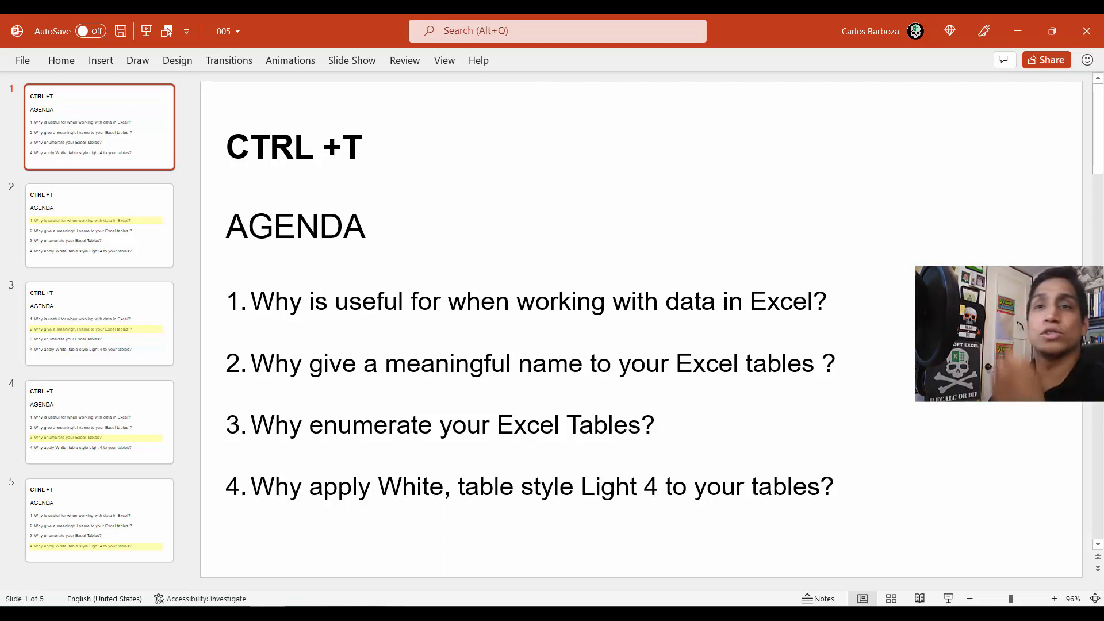
Step: Show the presentation slide that highlights the first agenda question, and return to the workbook
key("Page_Down")
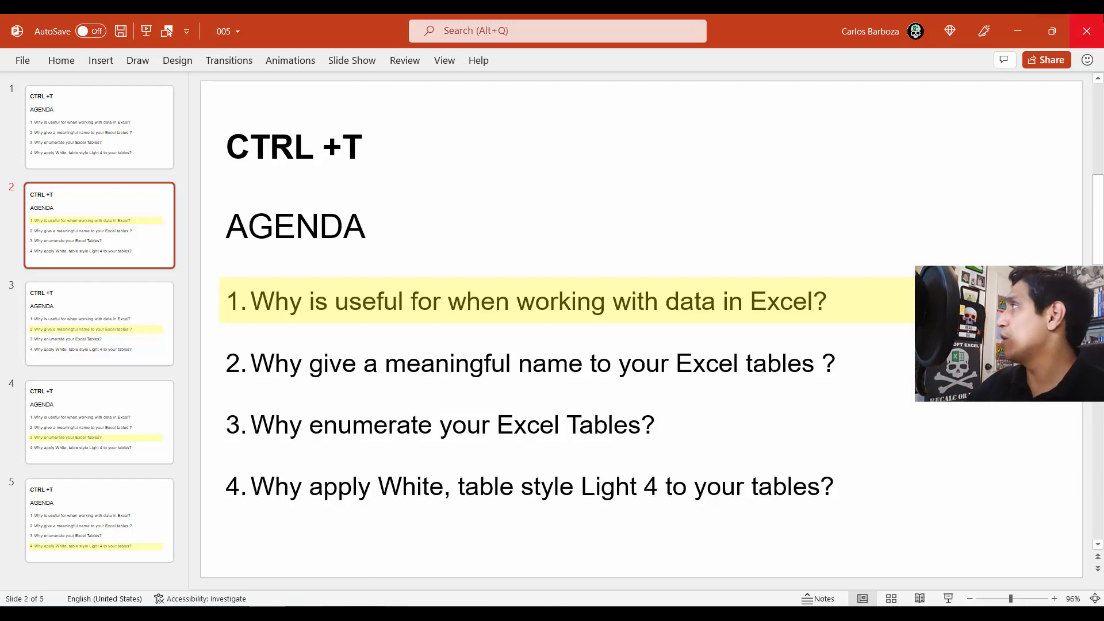
left_click(1017, 33)
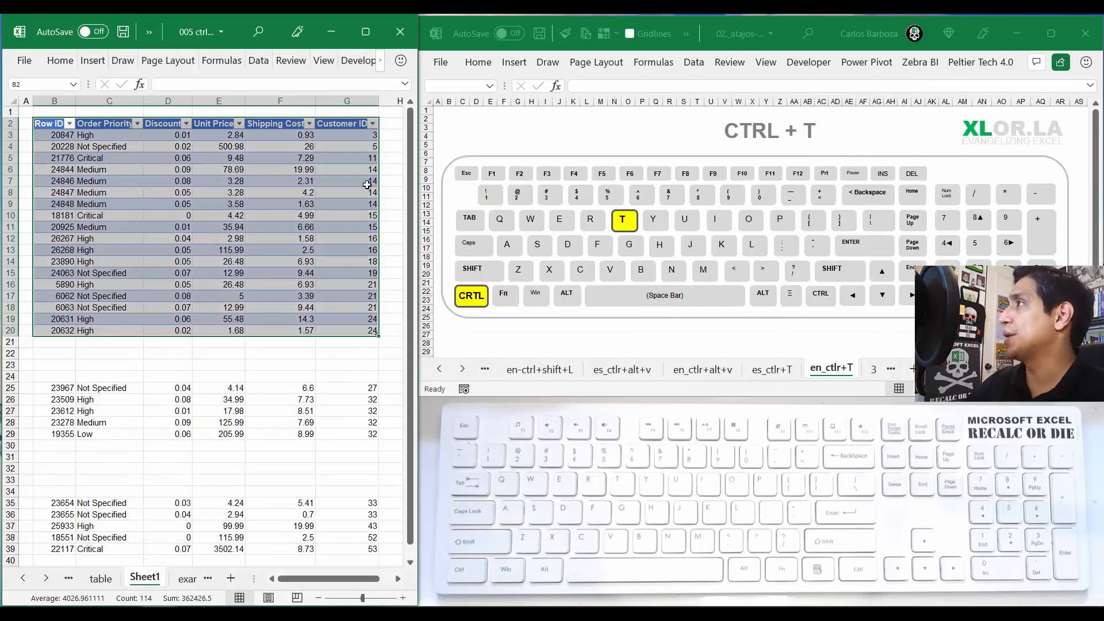
Step: Undo the table creation and the earlier row removal, restoring the blank rows above the plain data range
left_click(211, 171)
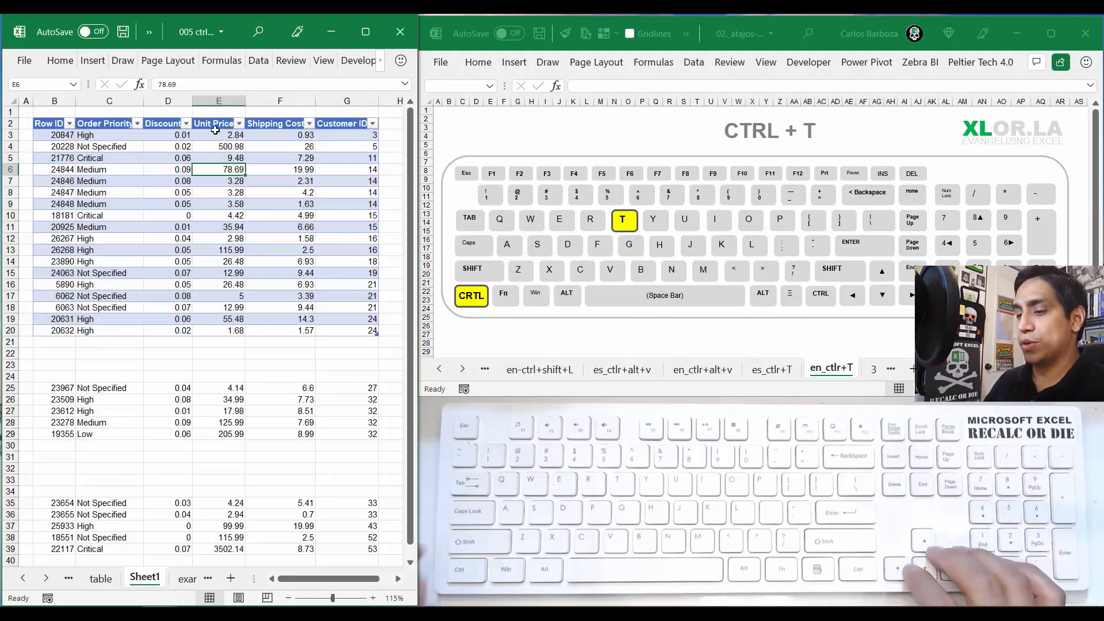
key("ctrl+z")
key("ctrl+z")
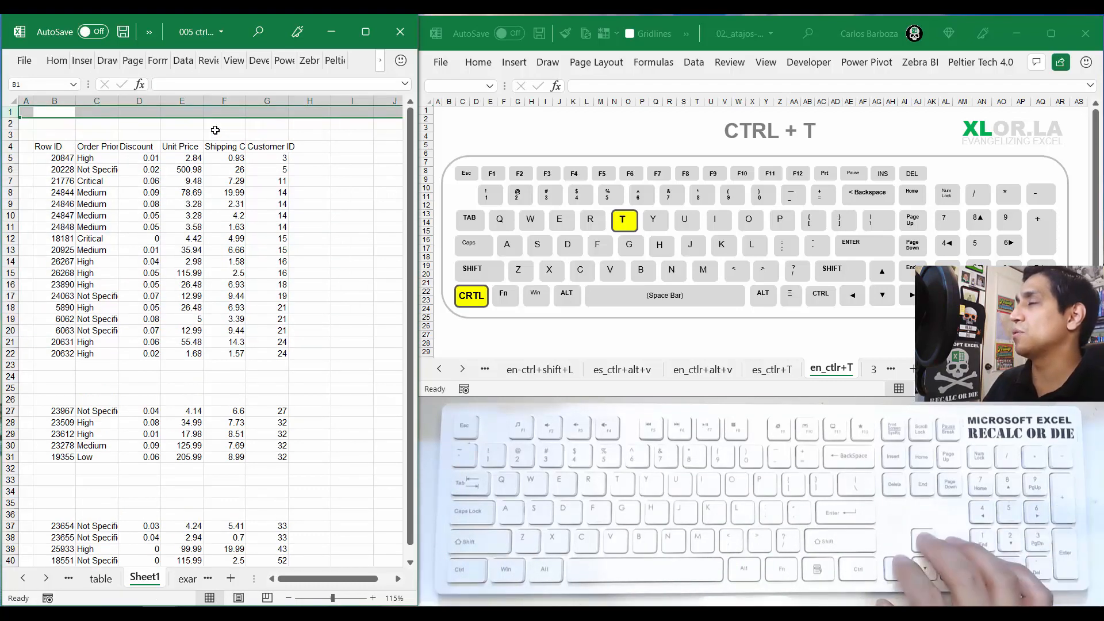
key("ctrl+z")
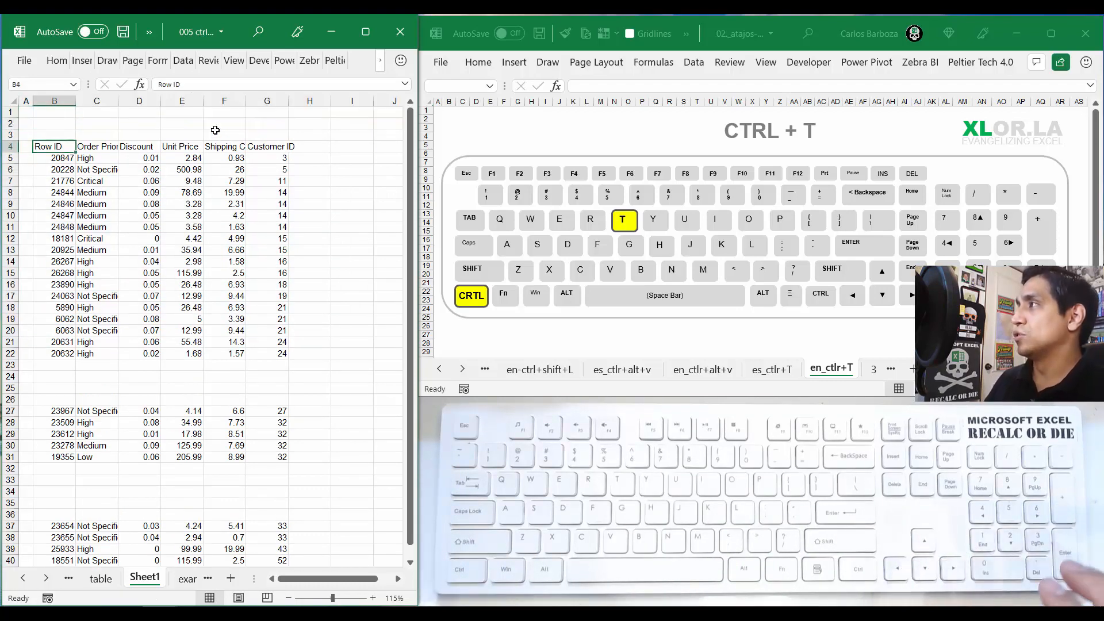
Step: Select the whole data block around B4 and convert the range B4:G22 into a table with headers
key("ctrl+KP_Multiply")
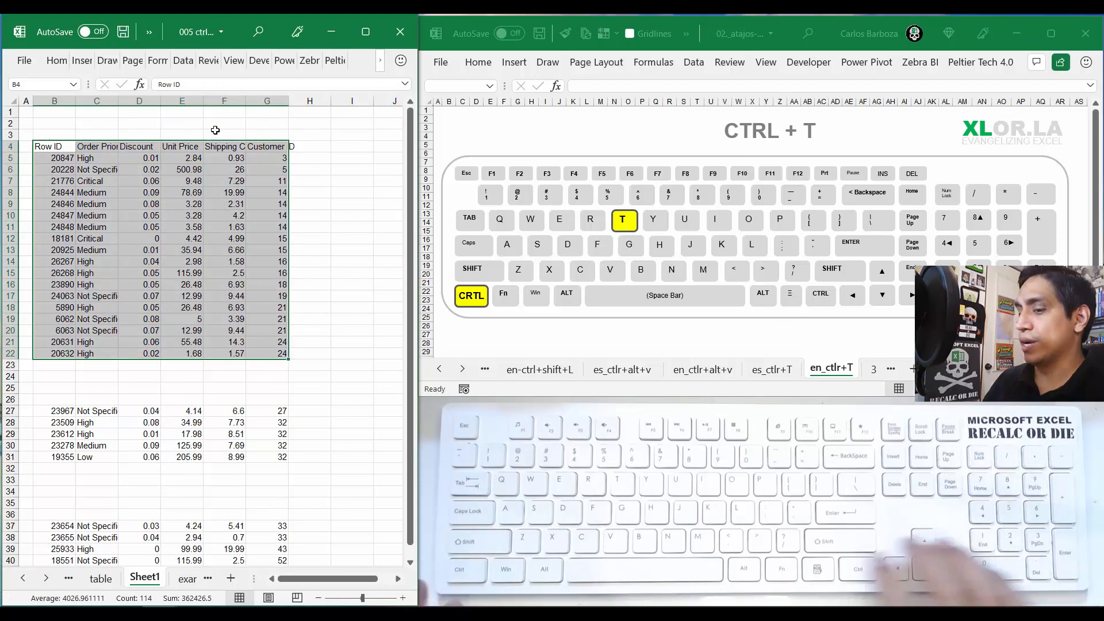
key("ctrl+t")
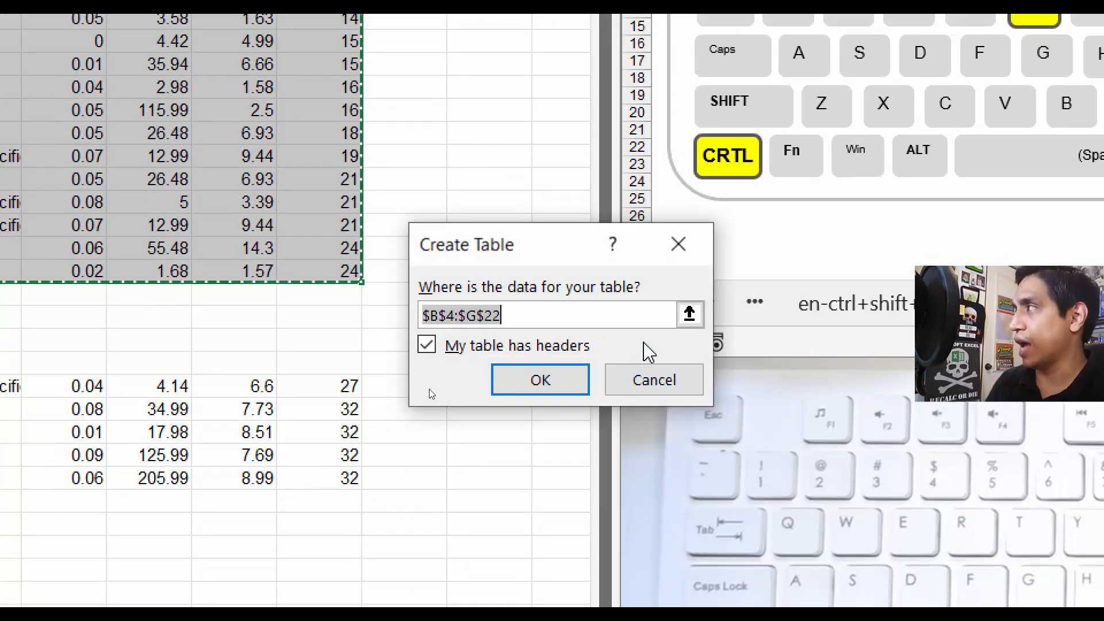
key("Tab")
key("Tab")
key("Tab")
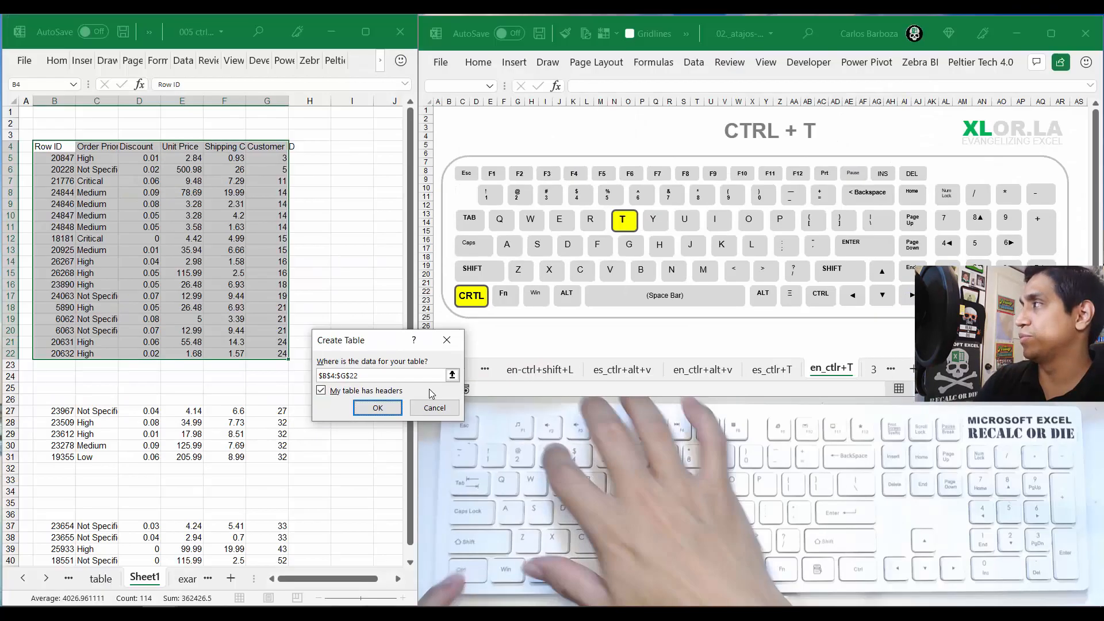
key("Return")
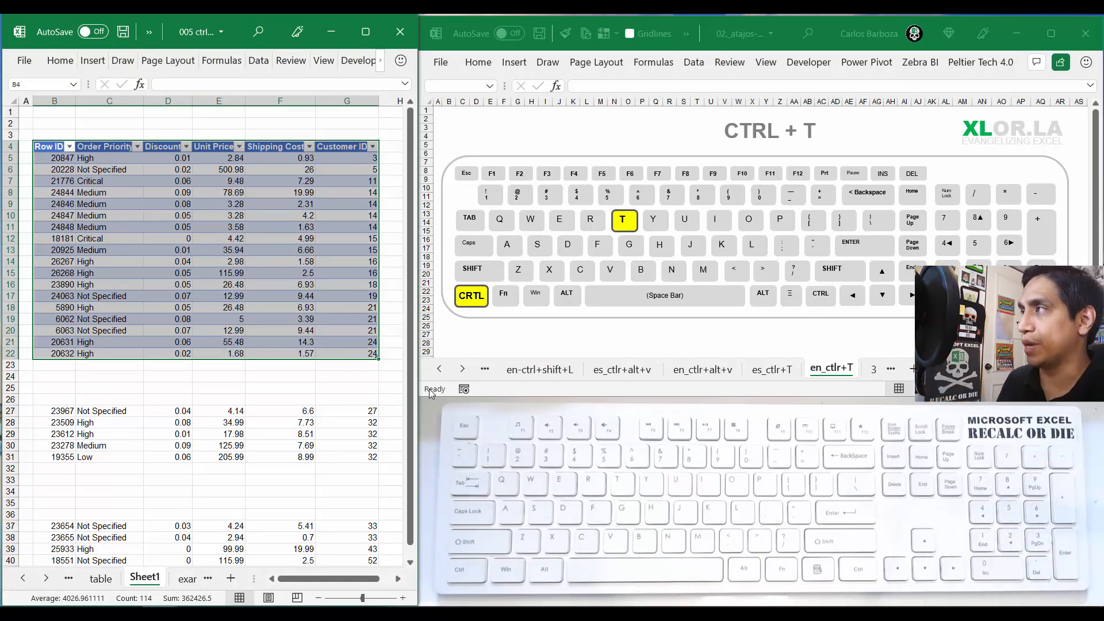
Step: Enter the label "Averge:" in cell D2 above the table
key("Up")
key("Up")
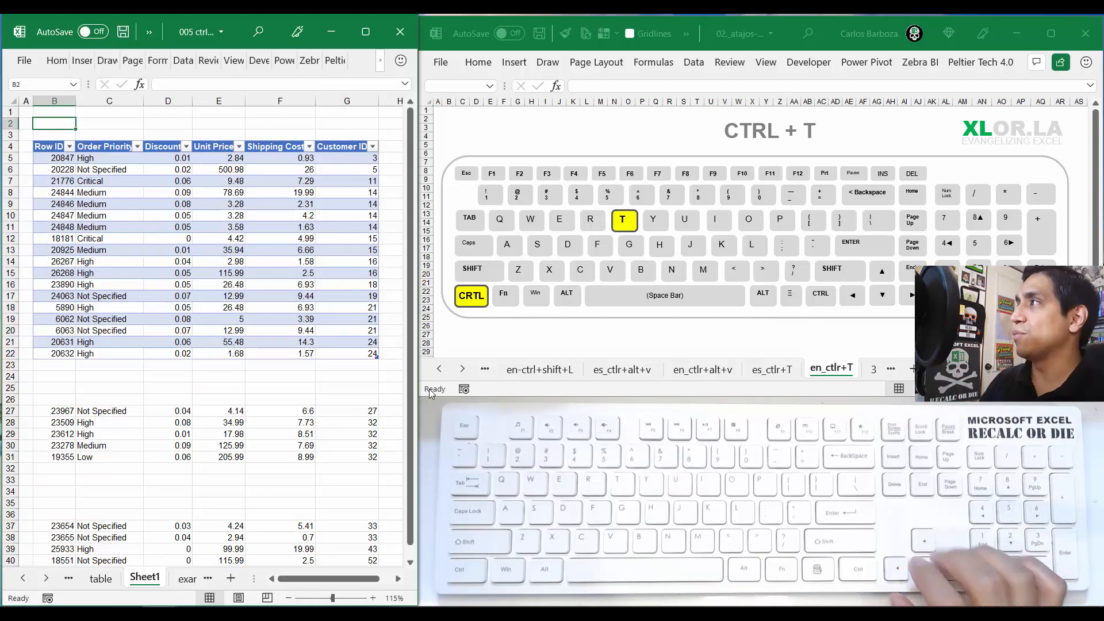
key("Right")
key("Right")
key("Right")
key("Left")
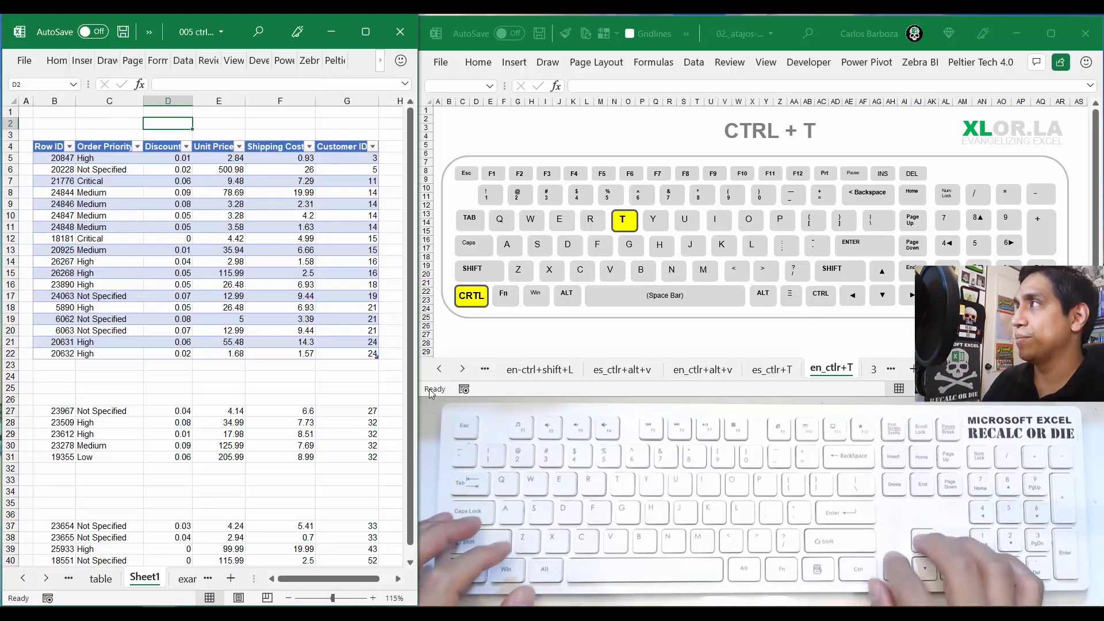
type("Averge:")
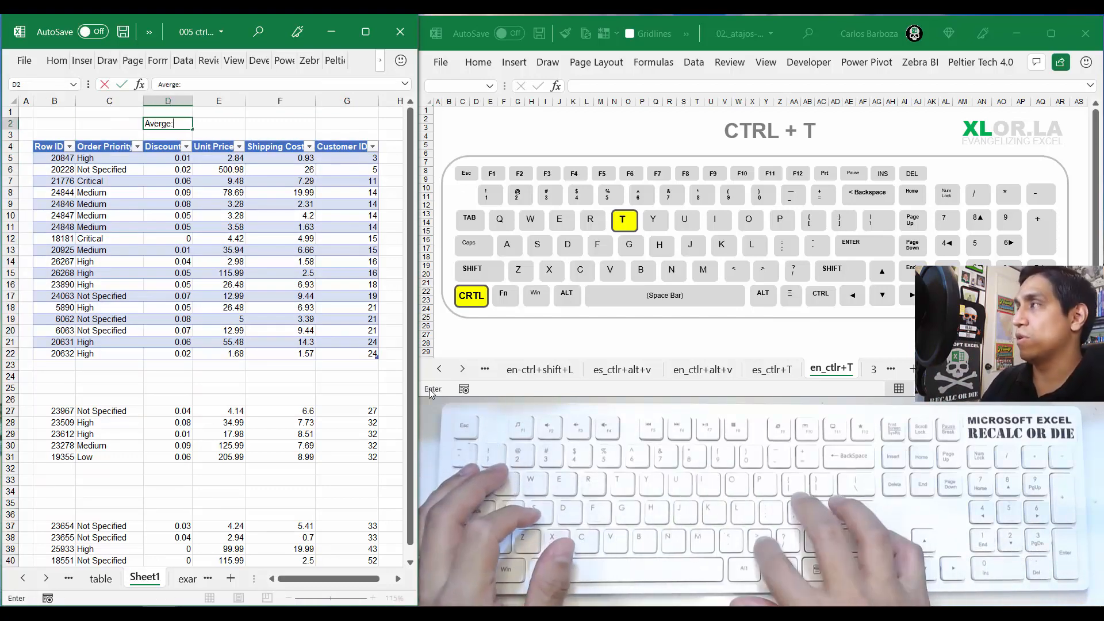
key("Tab")
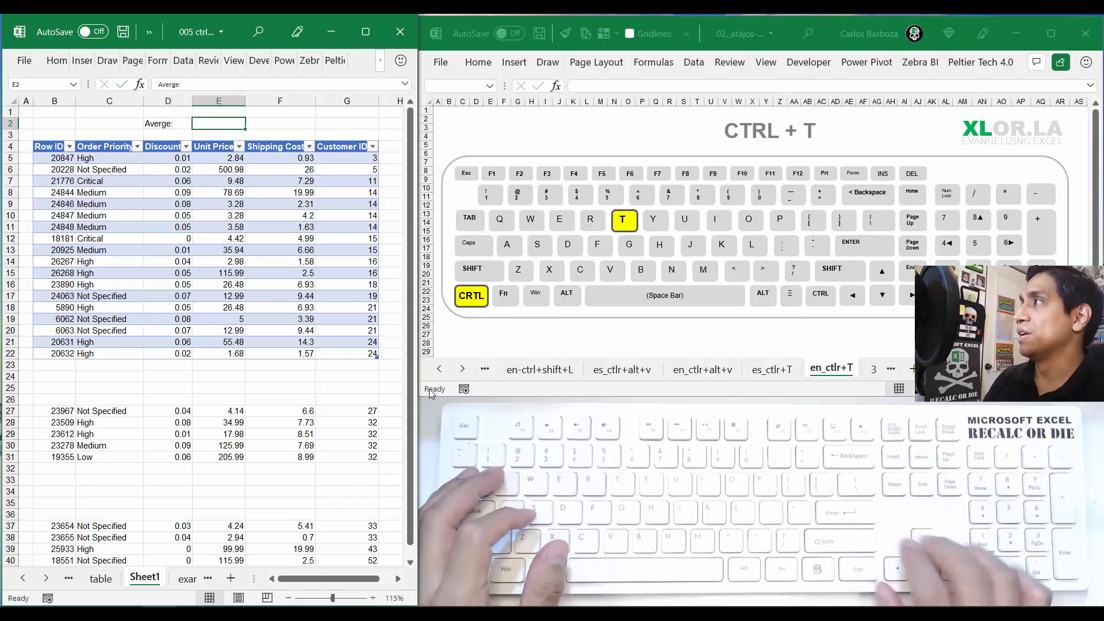
type("=aver")
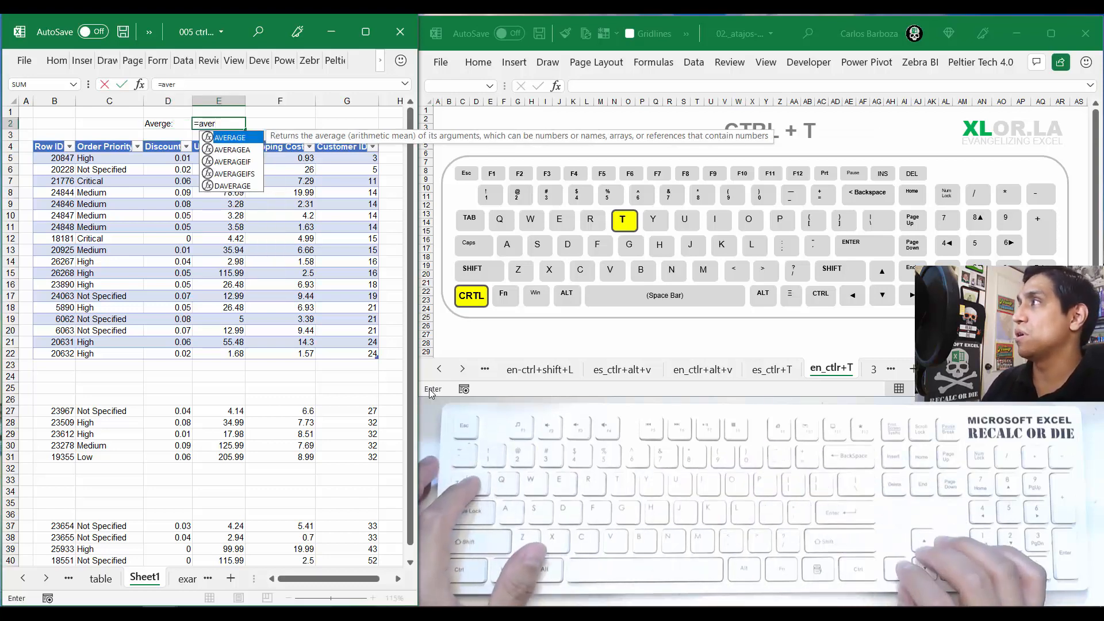
key("Tab")
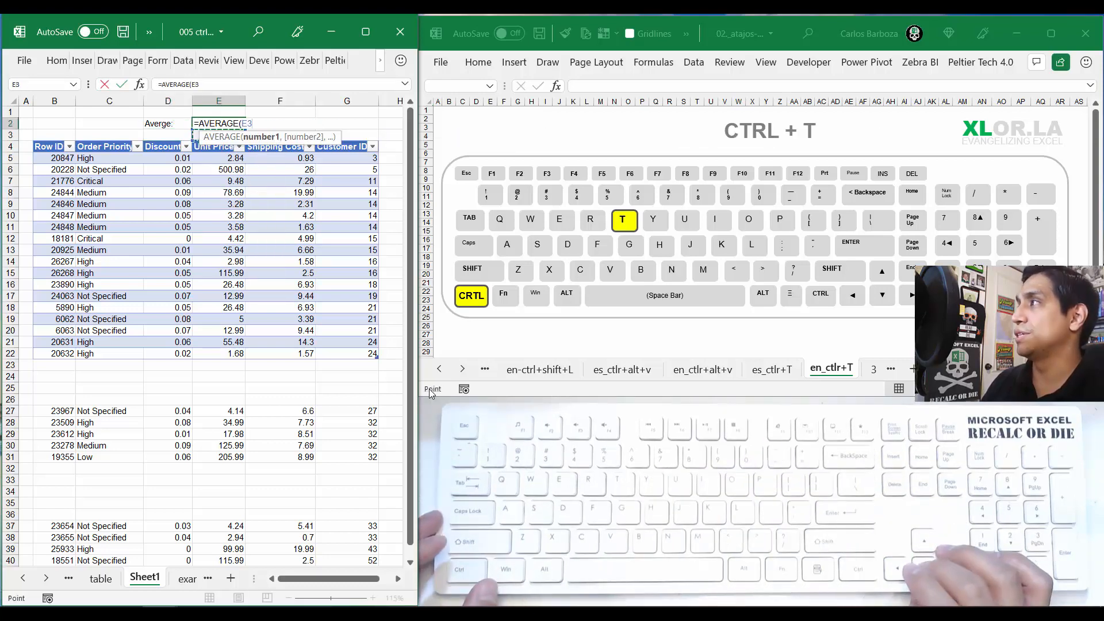
key("Down")
key("Down")
key("Down")
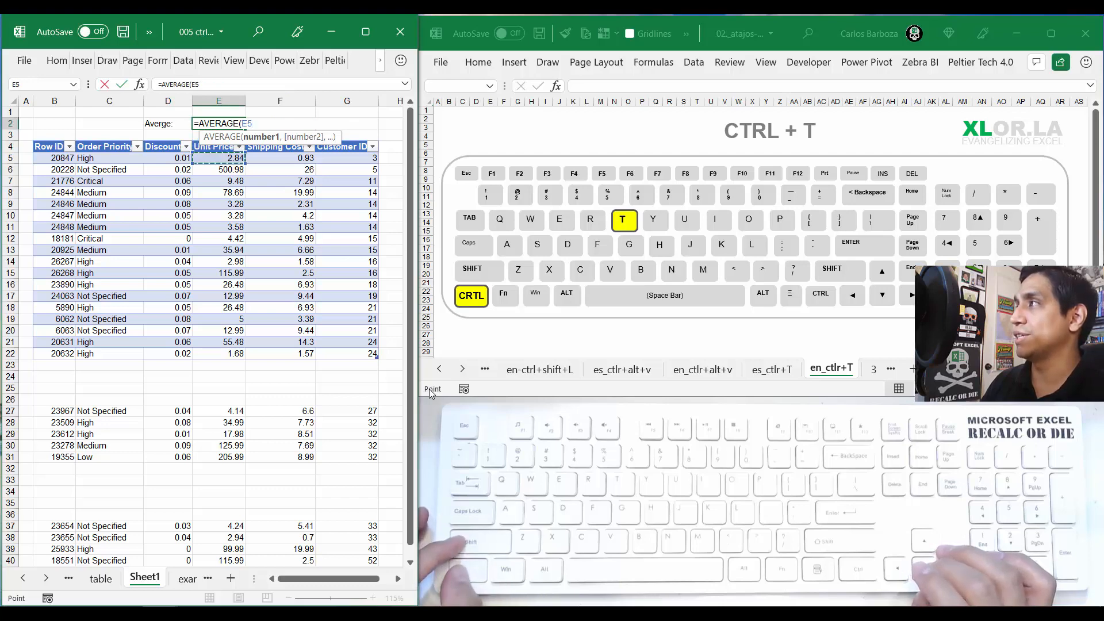
key("ctrl+shift+Down")
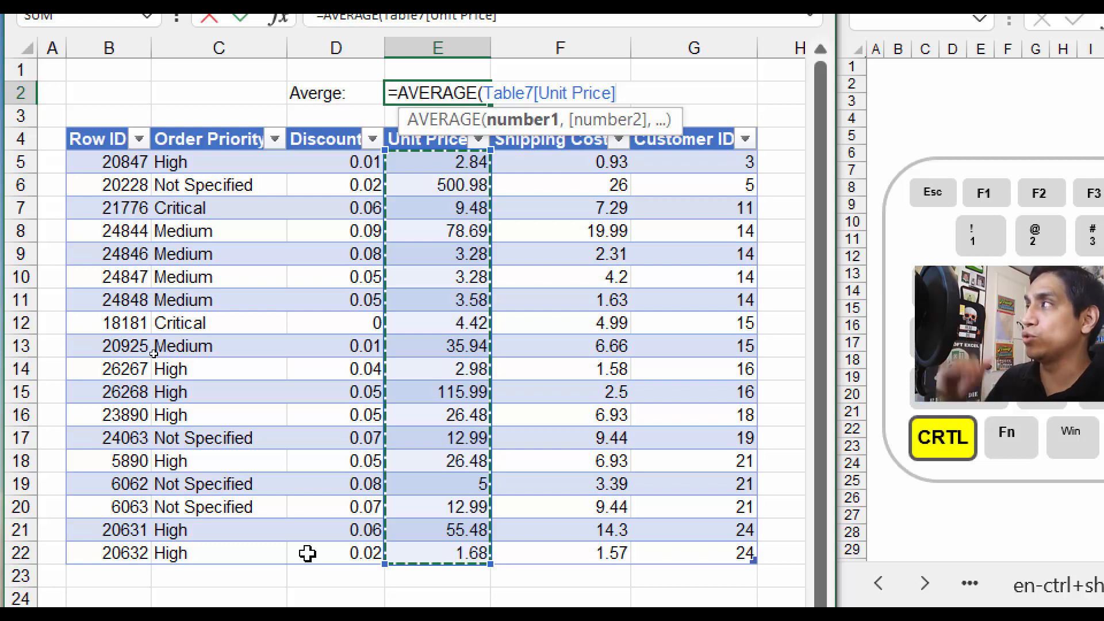
key("Escape")
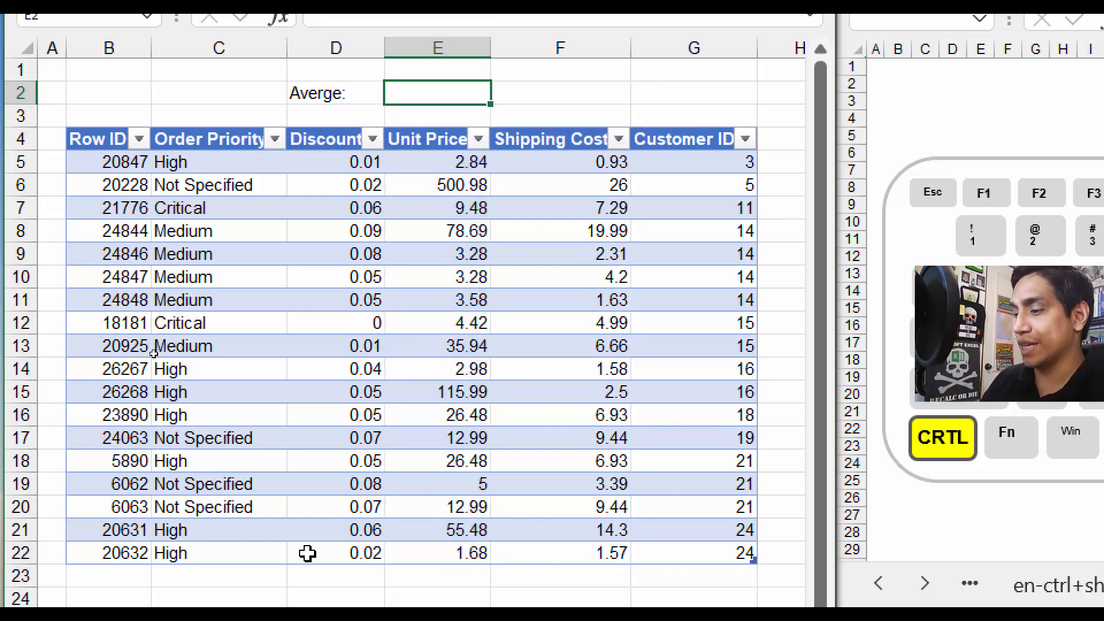
Step: Start an AVERAGE formula in cell E2 using the suggested function
key("F2")
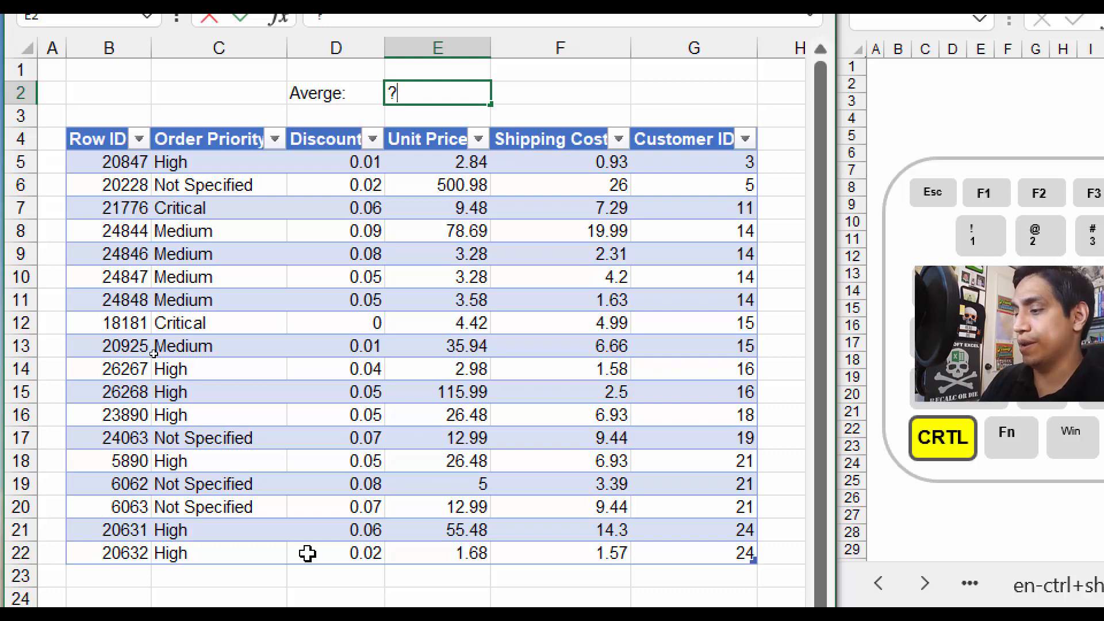
type("=?aver")
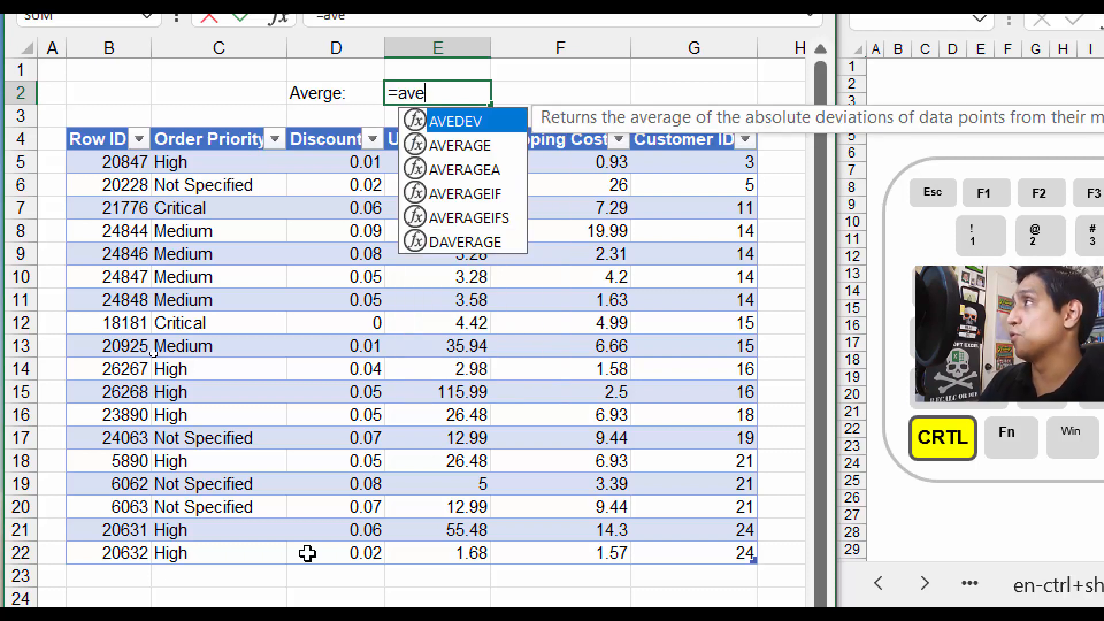
key("Down")
key("Down")
key("Up")
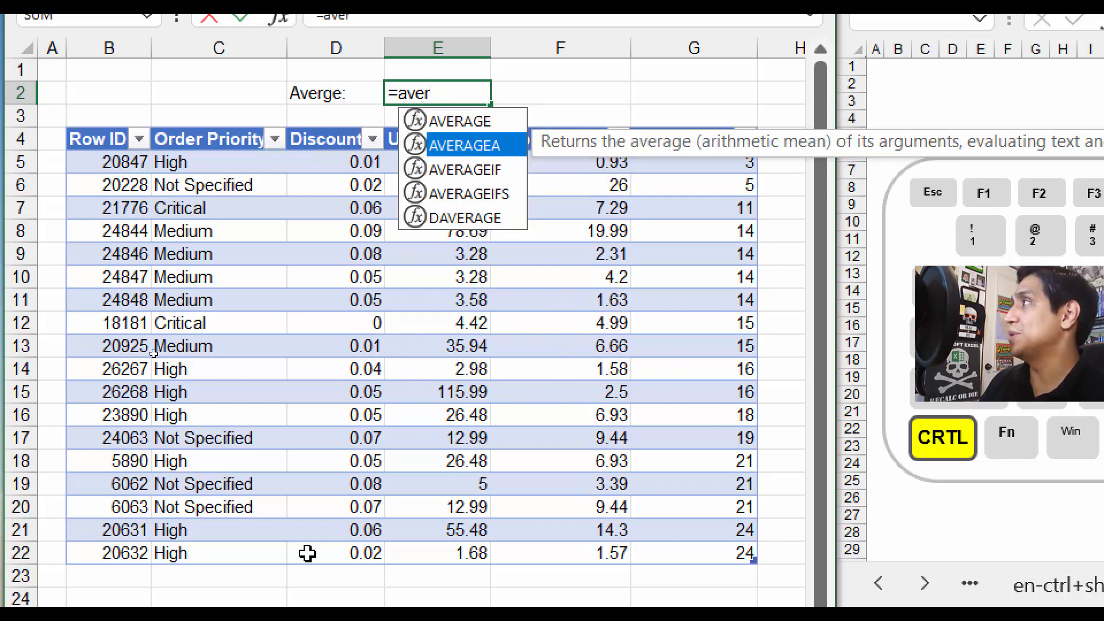
key("Up")
key("Tab")
Step: Point the AVERAGE argument at the empty cells I5:I23 beside the table, extending the selection one row at a time
key("Down")
key("Right")
key("Right")
key("Right")
key("Down")
key("Down")
key("Right")
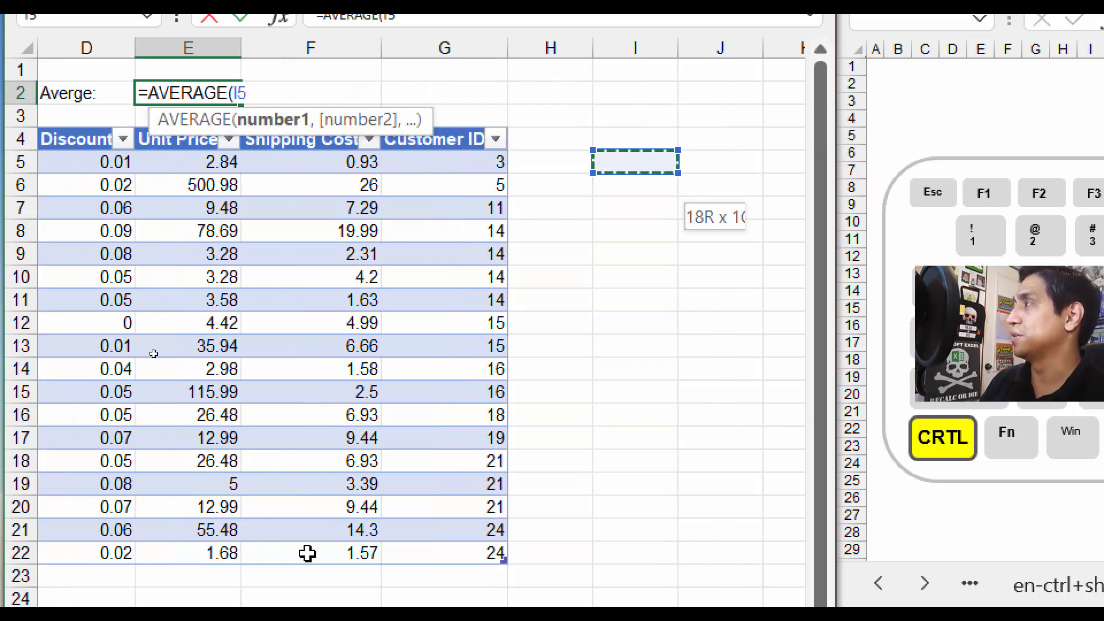
key("shift+Down")
key("shift+Down")
key("shift+Down")
key("shift+Down")
key("shift+Down")
key("shift+Down")
key("shift+Down")
key("shift+Down")
key("shift+Down")
key("shift+Down")
key("shift+Down")
key("shift+Down")
key("shift+Down")
key("shift+Down")
key("shift+Down")
key("shift+Down")
key("shift+Down")
key("shift+Down")
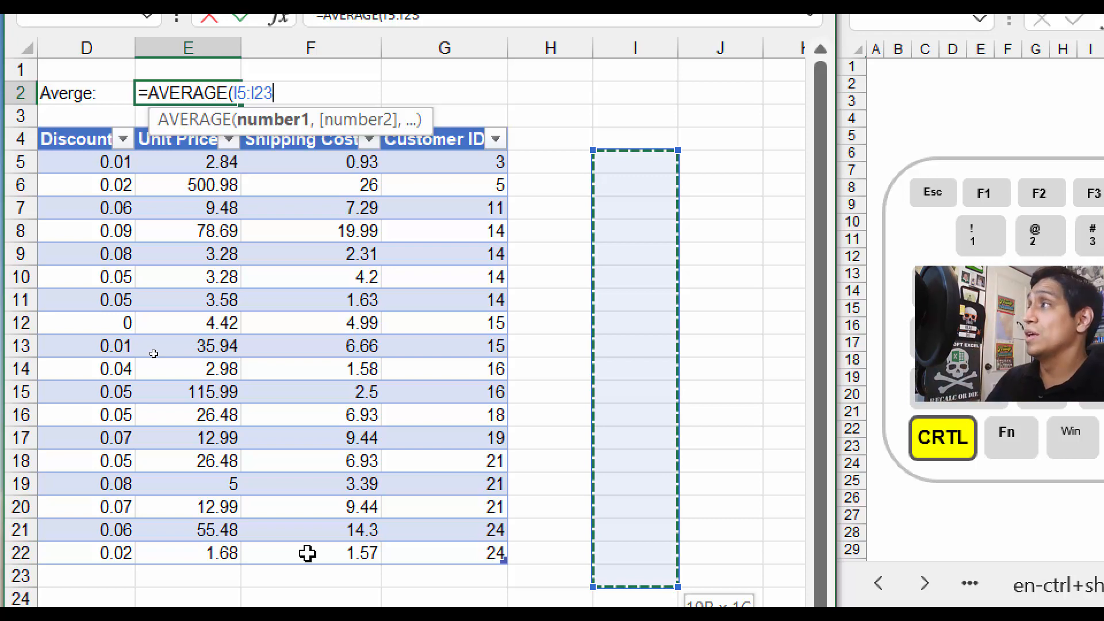
Step: Use the table's entire Unit Price column as the argument and complete the formula as =AVERAGE(Table7[Unit Price])
key("ctrl+Left")
key("ctrl+Left")
key("ctrl+Left")
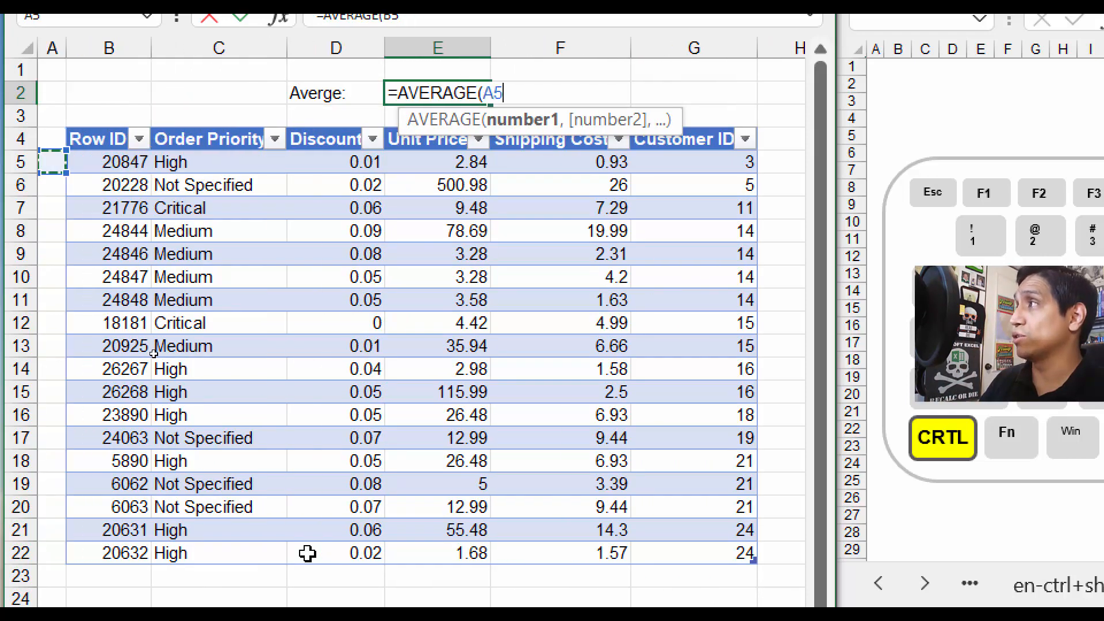
key("Right")
key("Right")
key("Right")
key("Right")
key("Right")
key("Left")
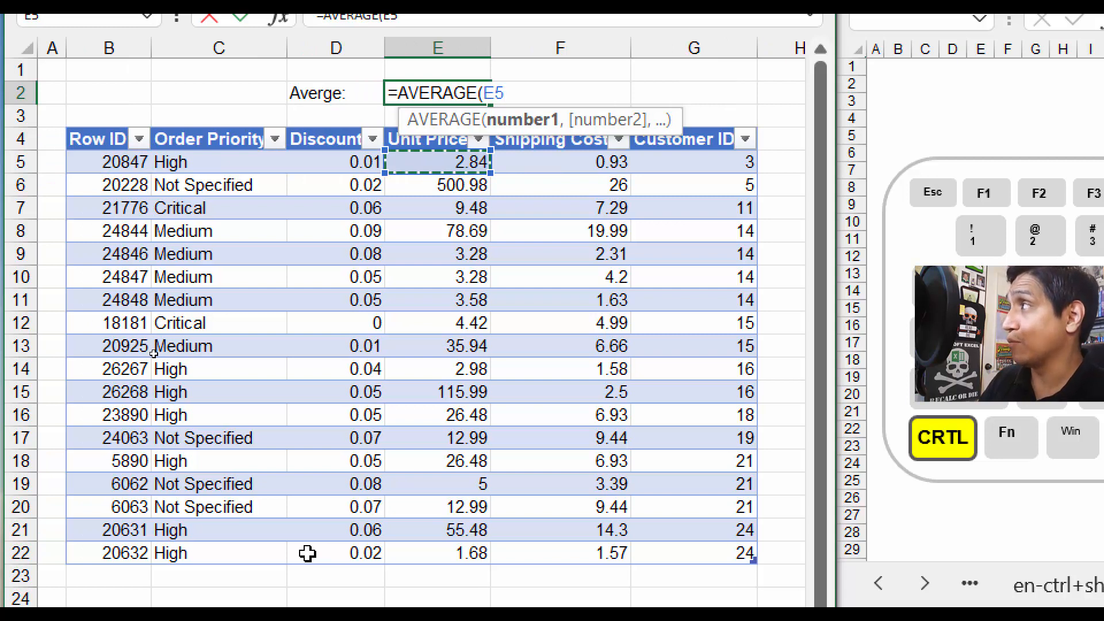
key("ctrl+shift+Down")
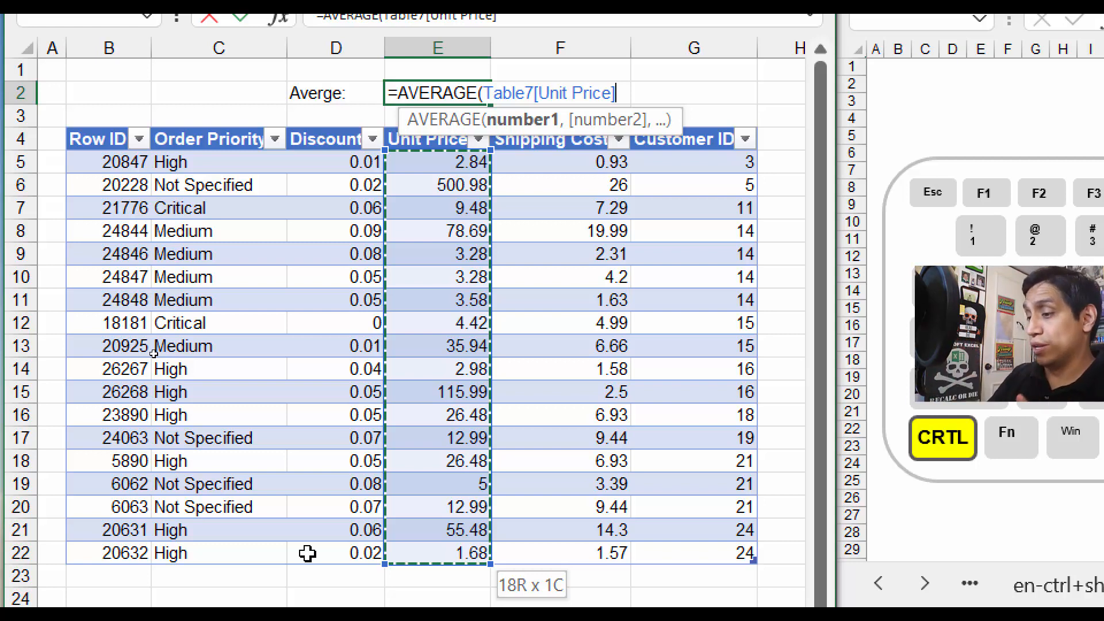
type(")")
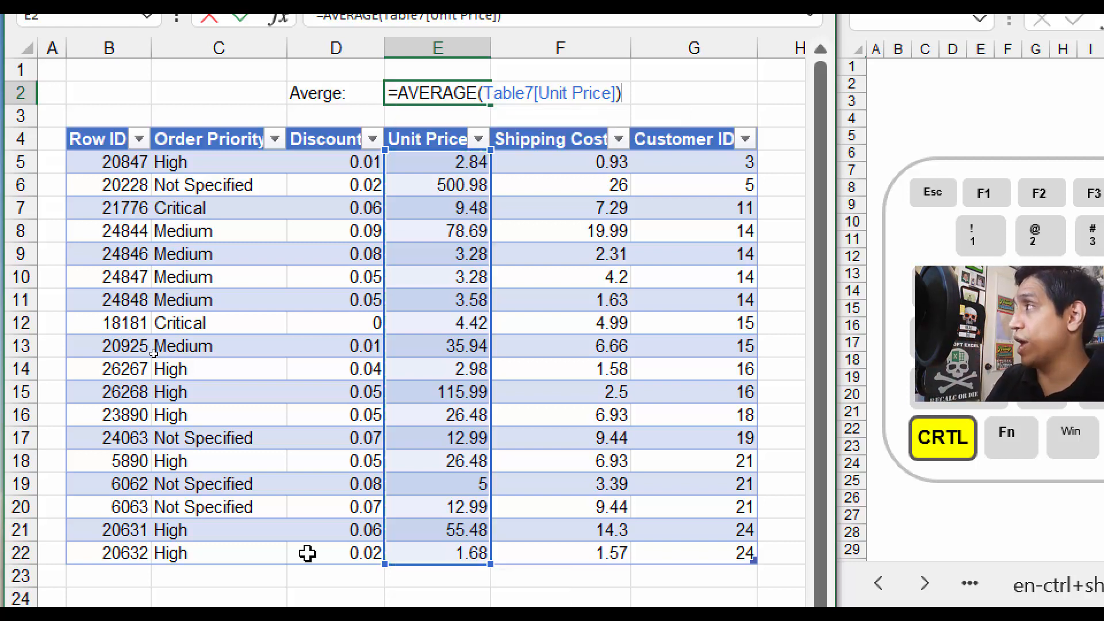
key("Return")
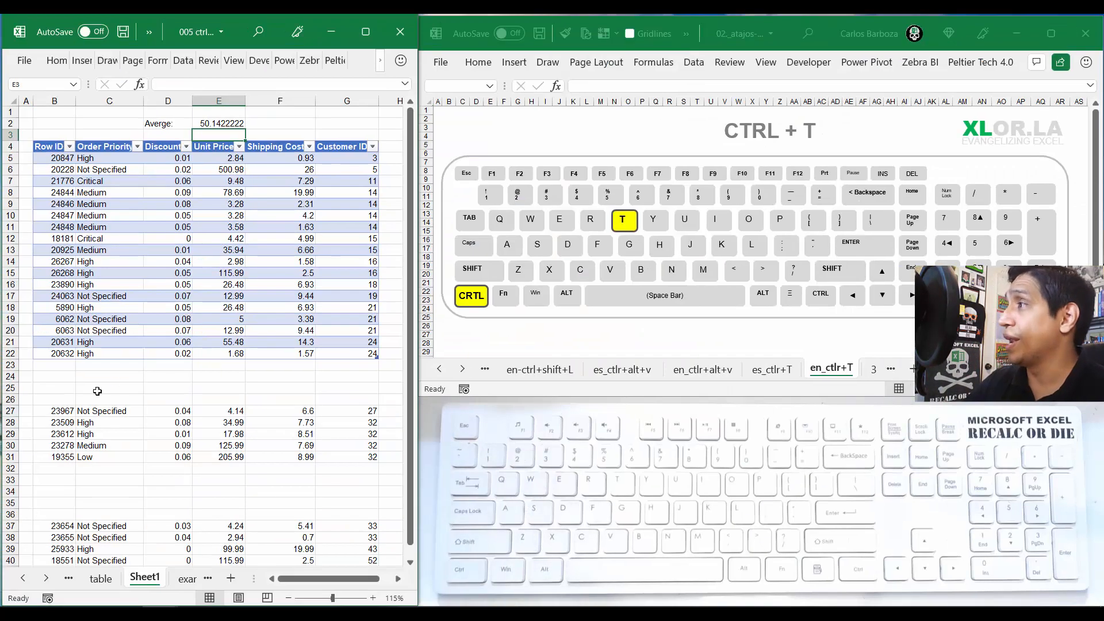
Step: Move the five-row data block in B27:G31 up to B23, directly beneath the table's last row
left_click_drag(126, 620, 358, 620)
left_click_drag(179, 451, 353, 458)
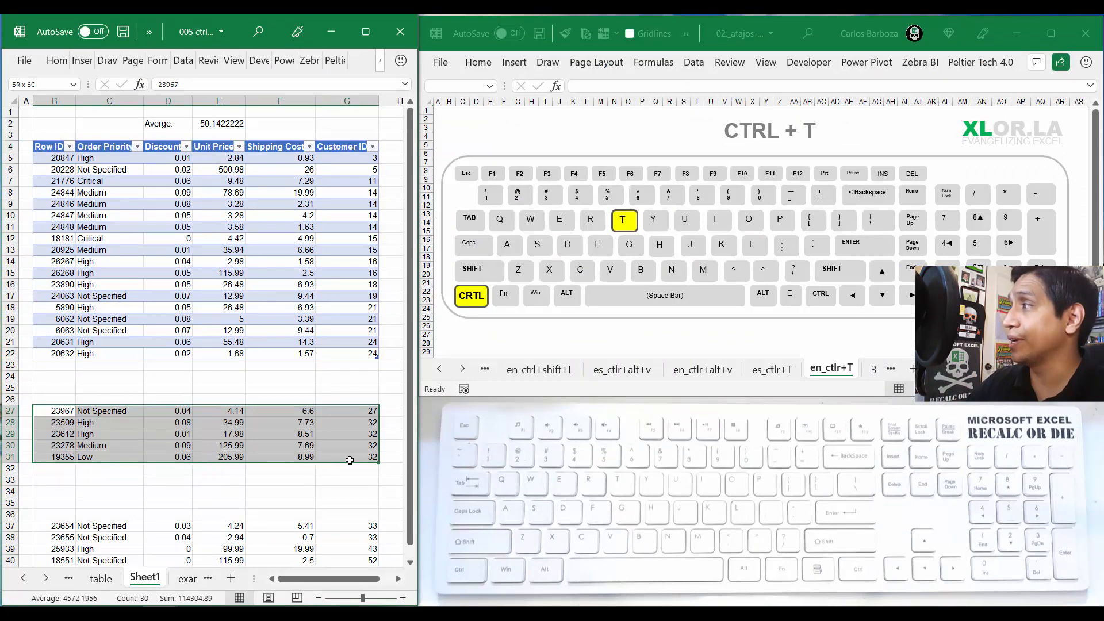
left_click(341, 407)
left_click_drag(56, 411, 365, 456)
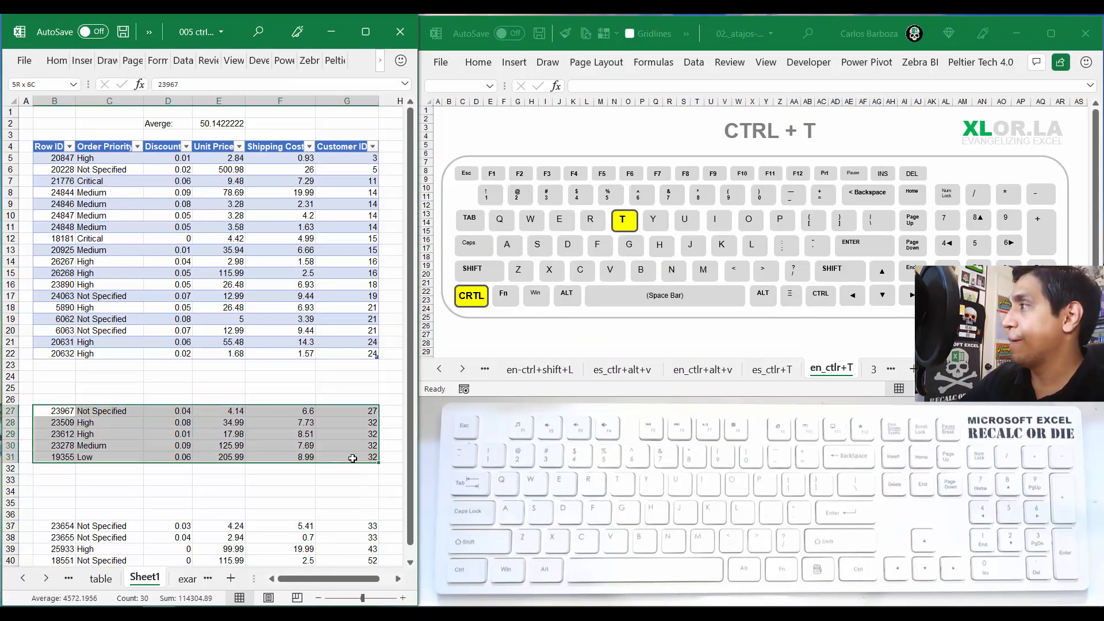
left_click(332, 408)
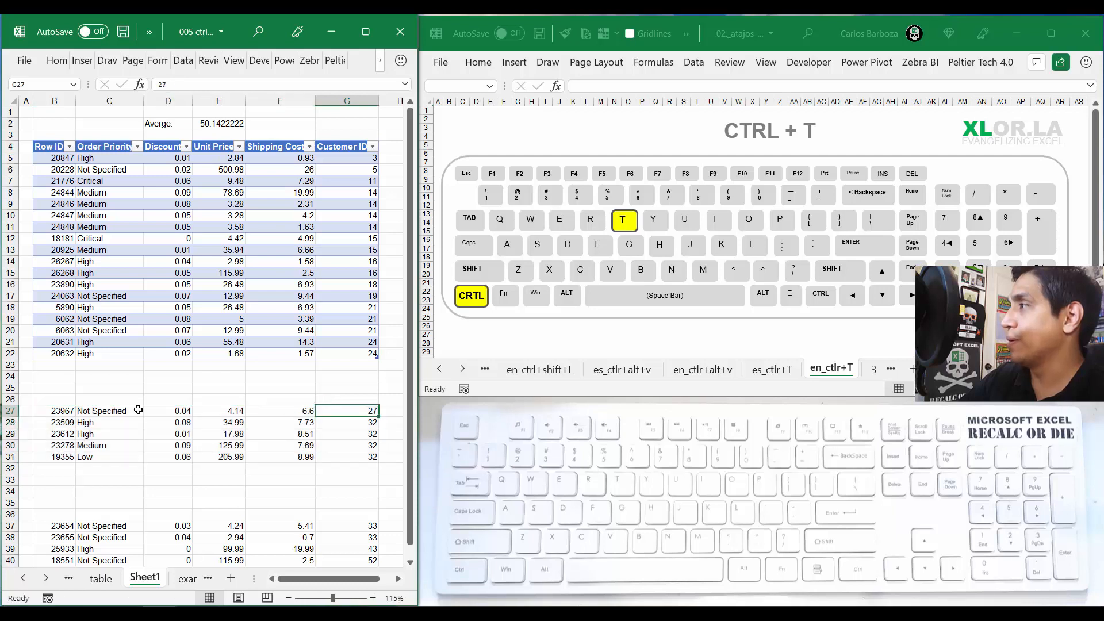
left_click_drag(58, 409, 327, 460)
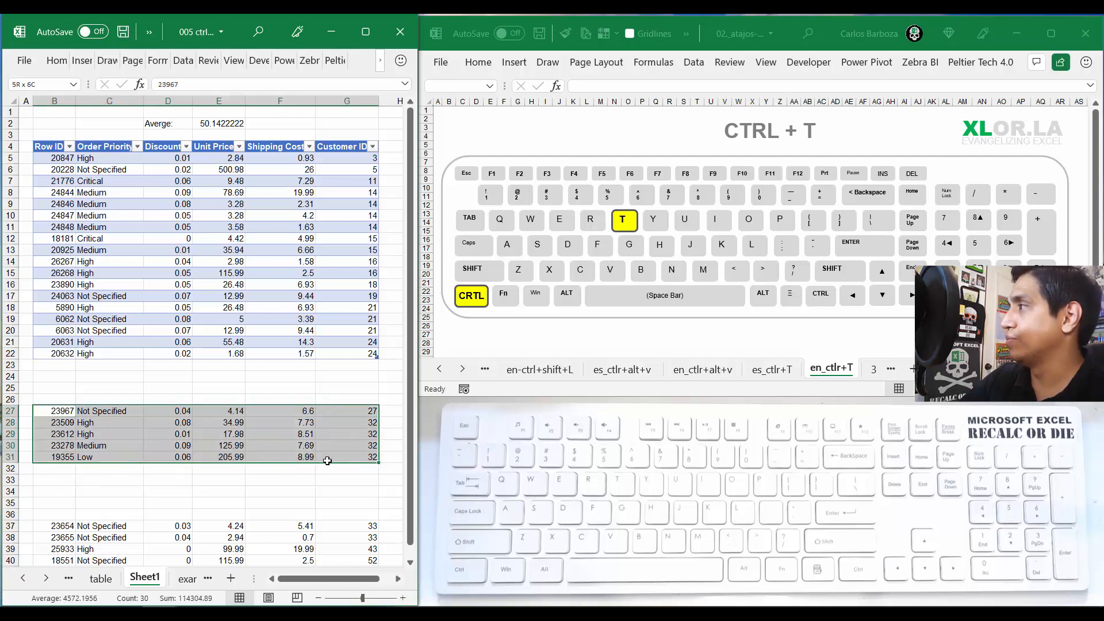
left_click_drag(314, 407, 307, 372)
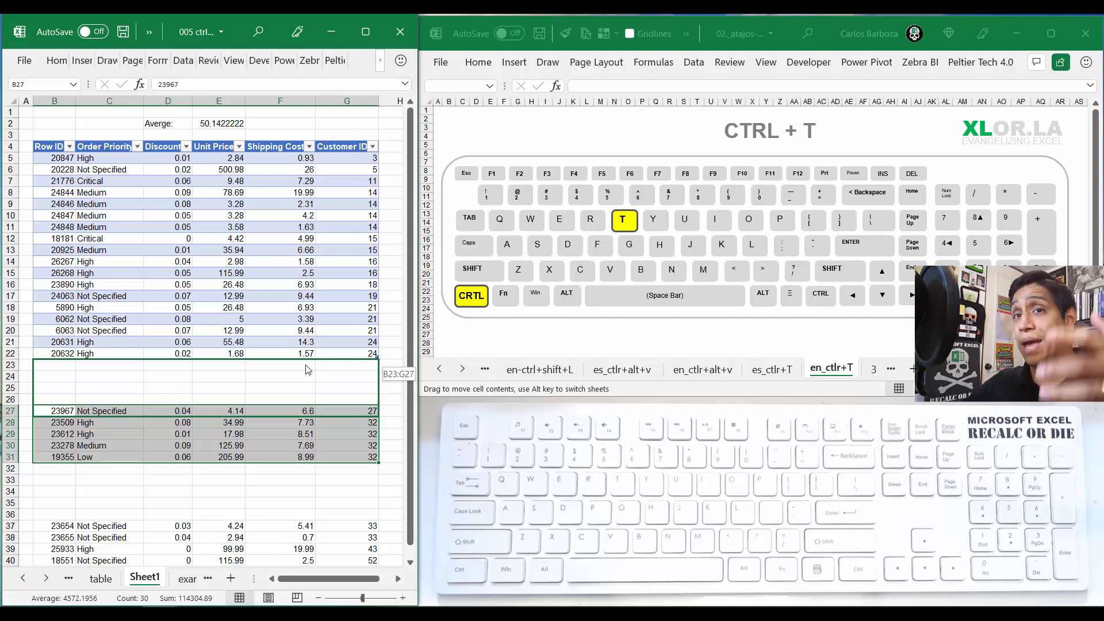
left_click_drag(308, 370, 308, 370)
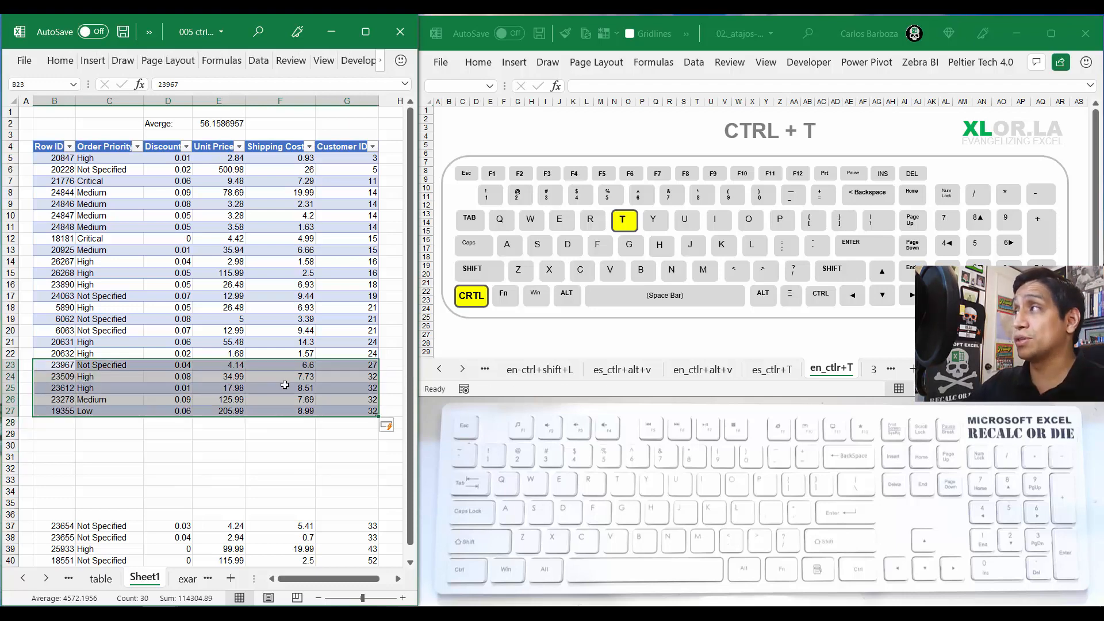
Step: Examine the average formula in cell E2 and the Unit Price range it references after the first block of added rows
left_click(219, 122)
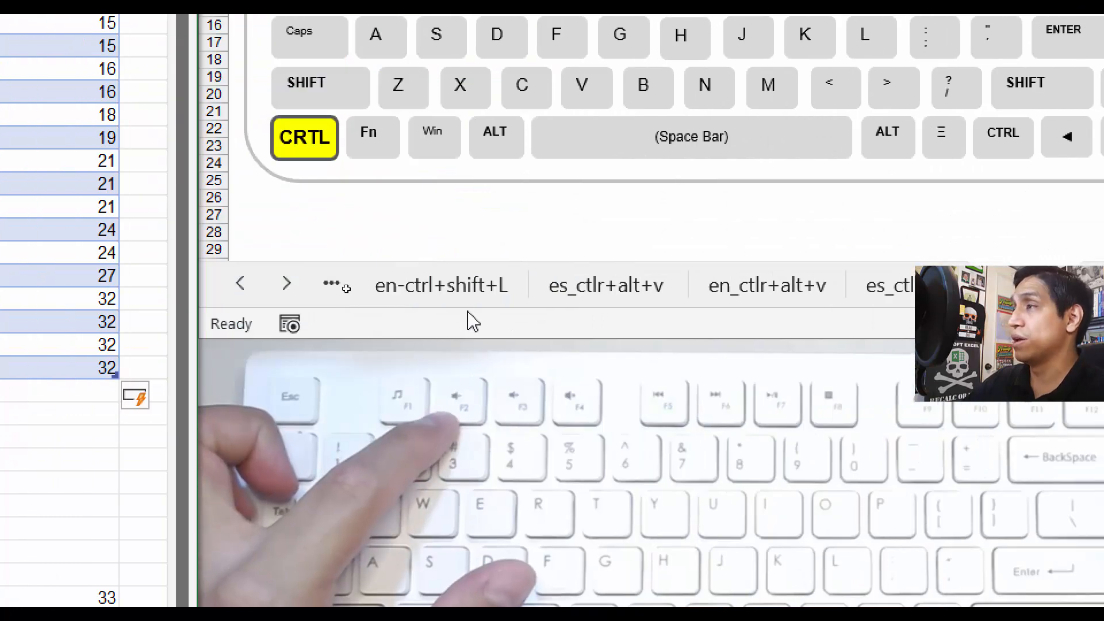
key("F2")
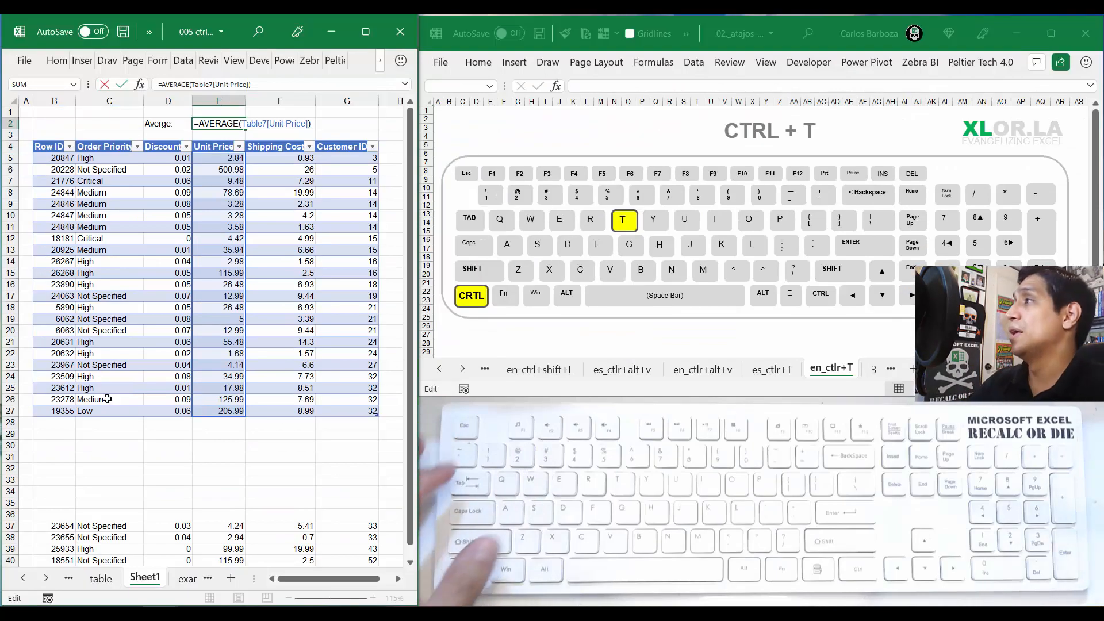
left_click(230, 463)
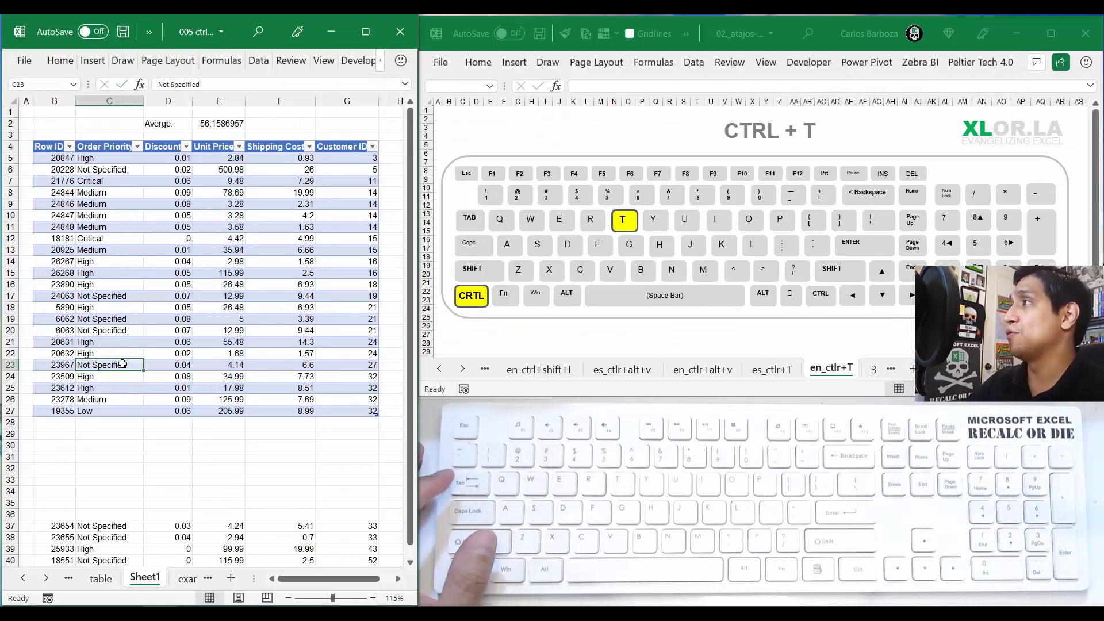
left_click(238, 123)
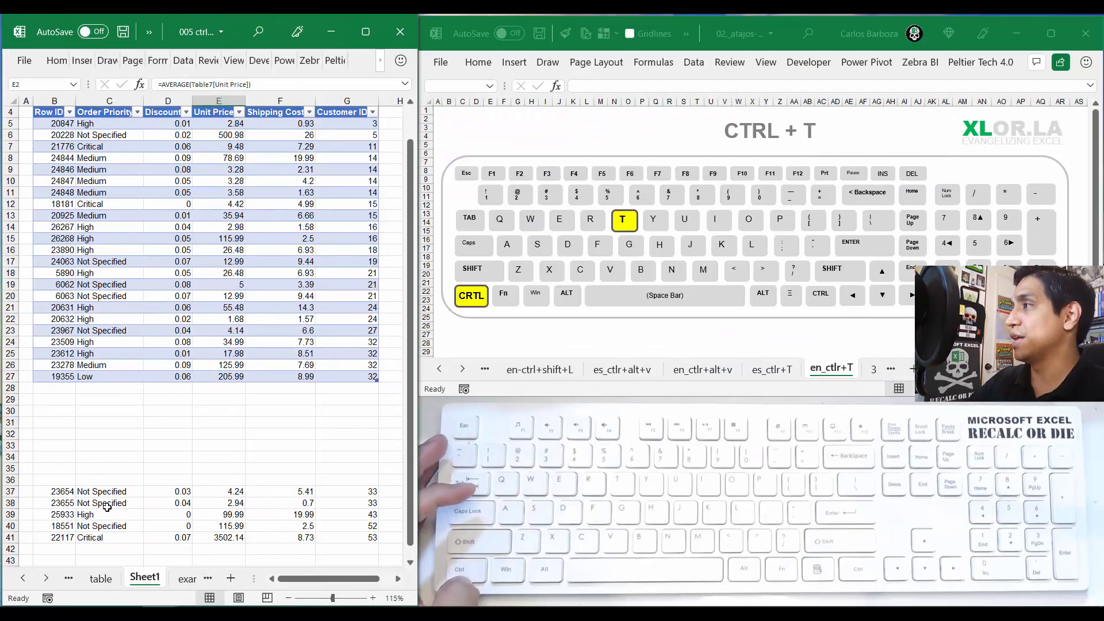
Step: Move the remaining data block in B37:G41 up to B28, directly beneath the extended table
scroll(107, 485, "down", 2)
left_click_drag(69, 423, 333, 468)
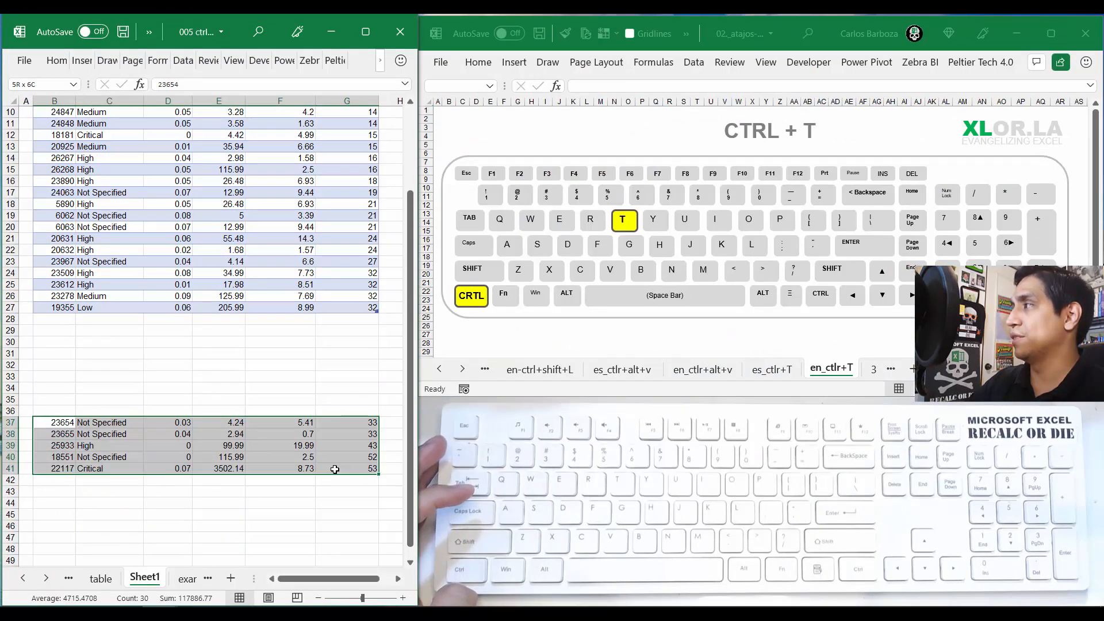
left_click_drag(331, 418, 322, 325)
scroll(322, 325, "up", 3)
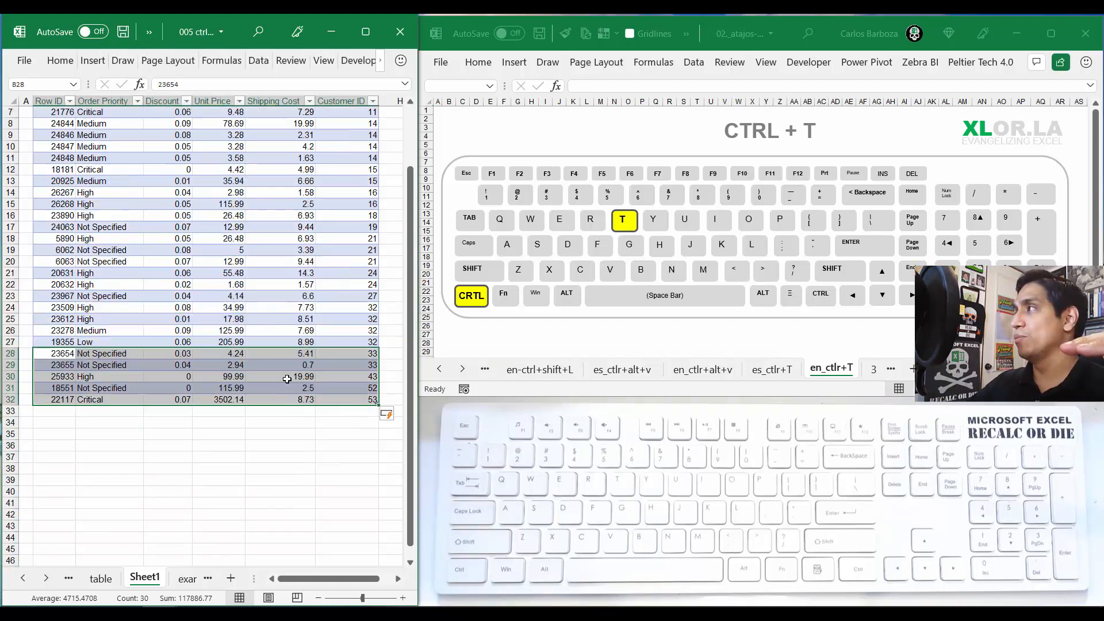
Step: Recheck the E2 average formula to see whether its Unit Price reference covers the second block of added rows
left_click(216, 121)
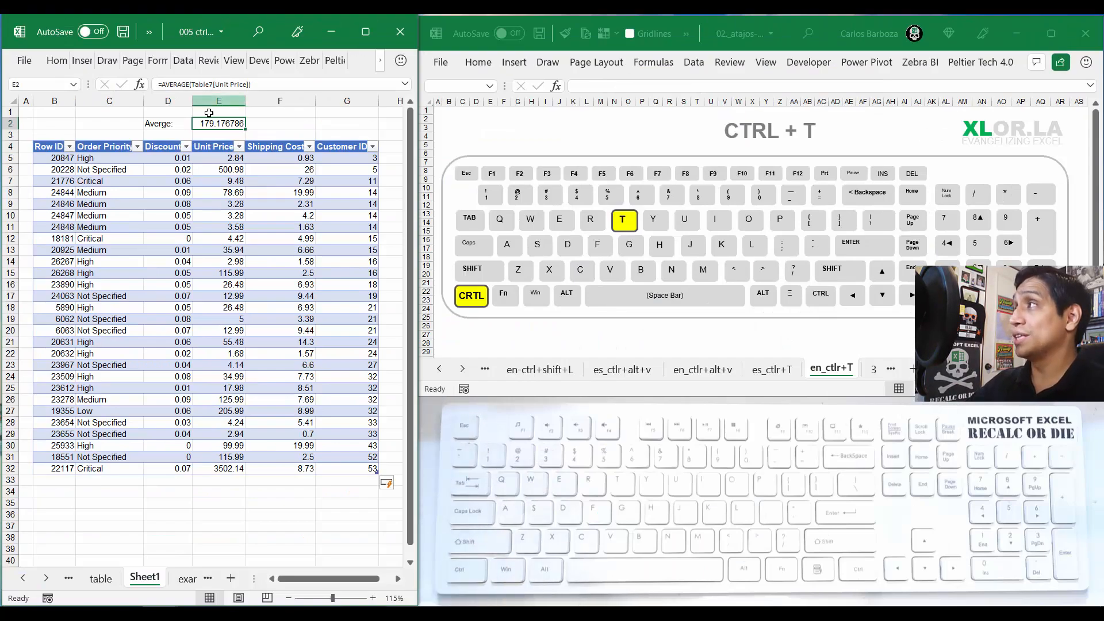
key("F2")
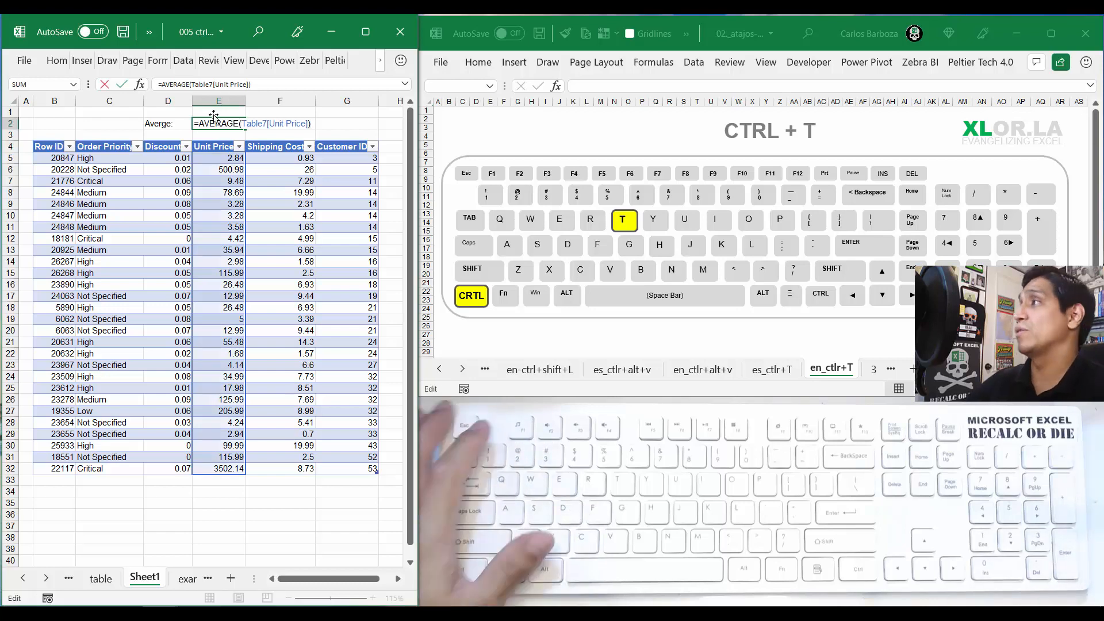
key("ctrl+Return")
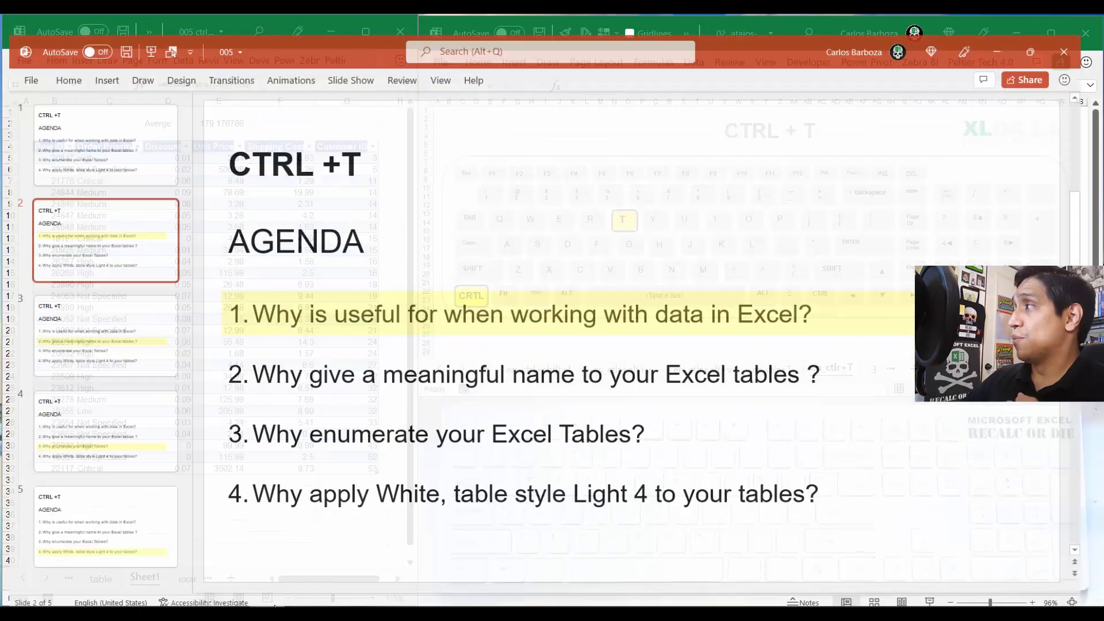
Step: Advance the PowerPoint agenda to the next slide, and return to the Excel data workbook with its window maximized
key("Down")
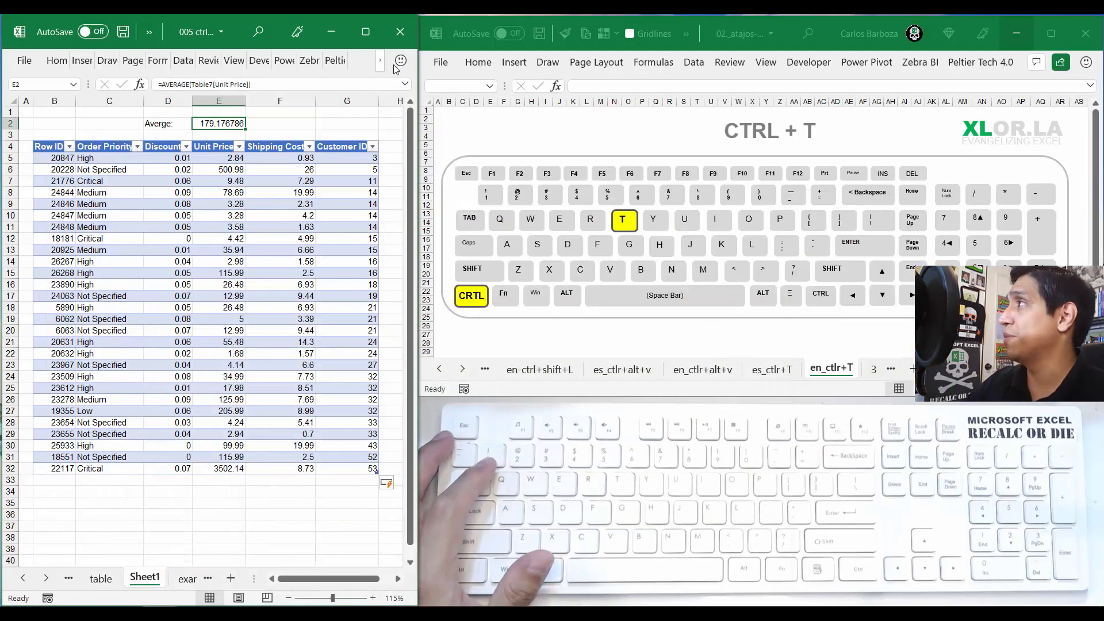
left_click(366, 32)
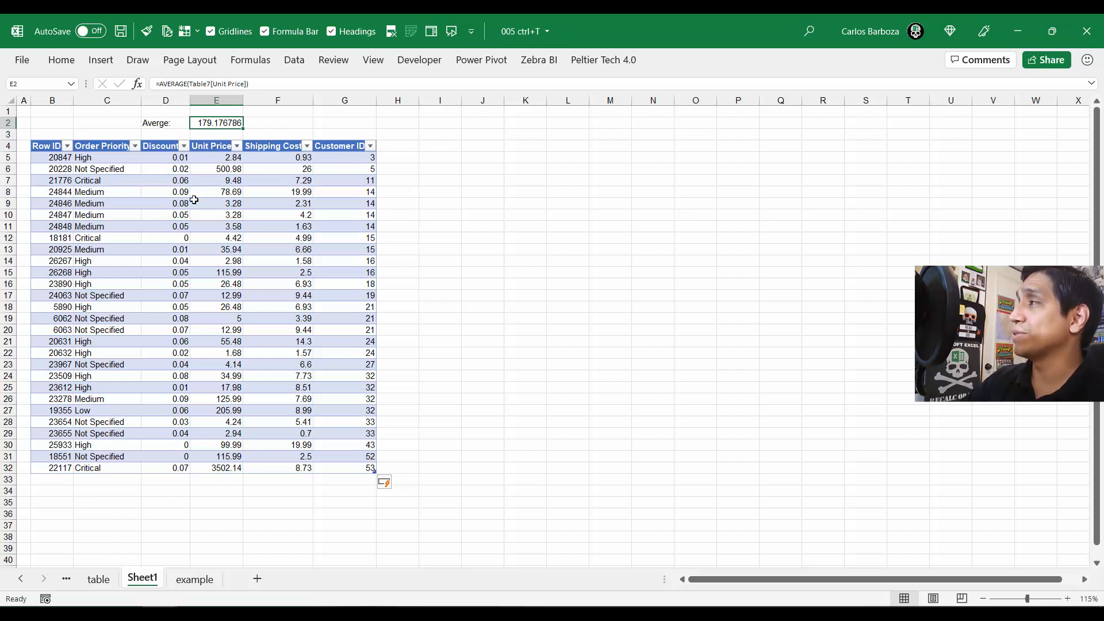
Step: Select cells inside and outside the table alternately to compare when the table design options are available
left_click(236, 166)
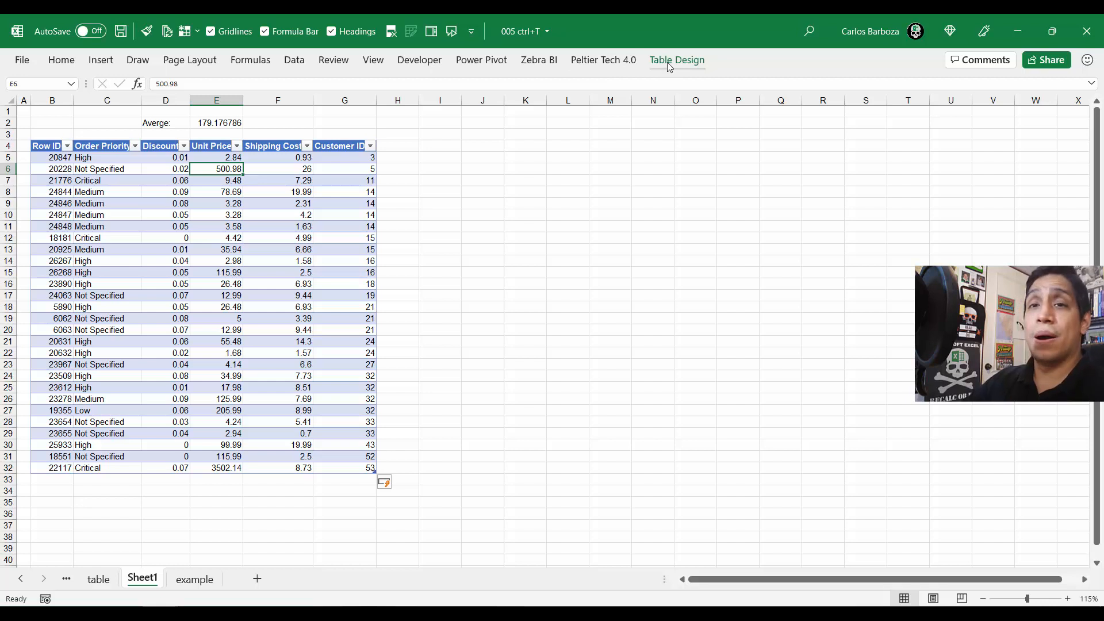
left_click(475, 177)
left_click(176, 236)
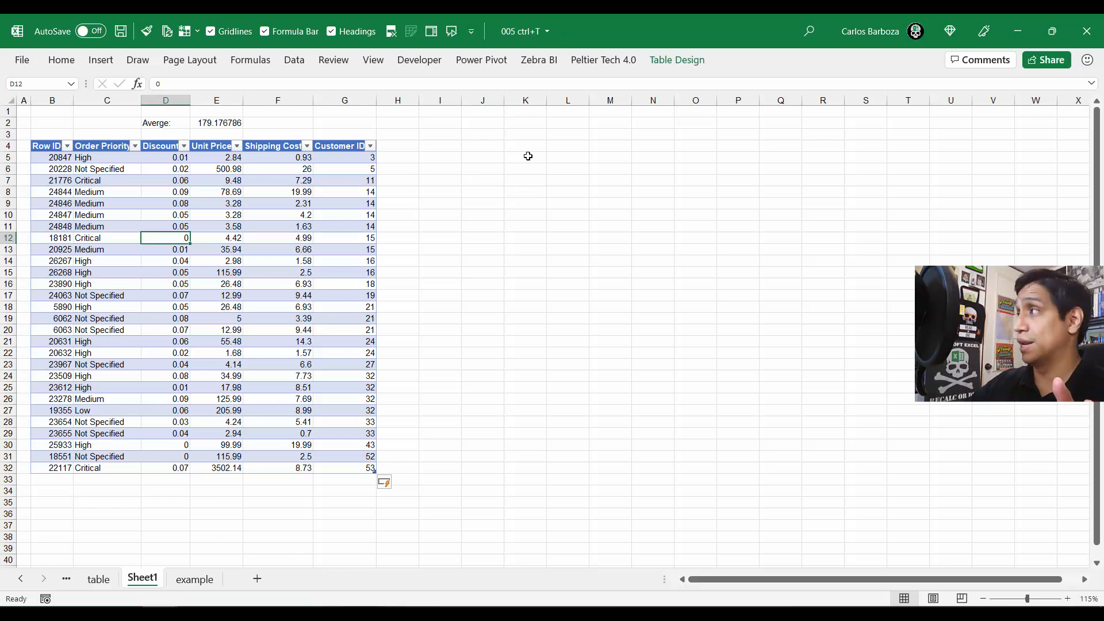
left_click(528, 156)
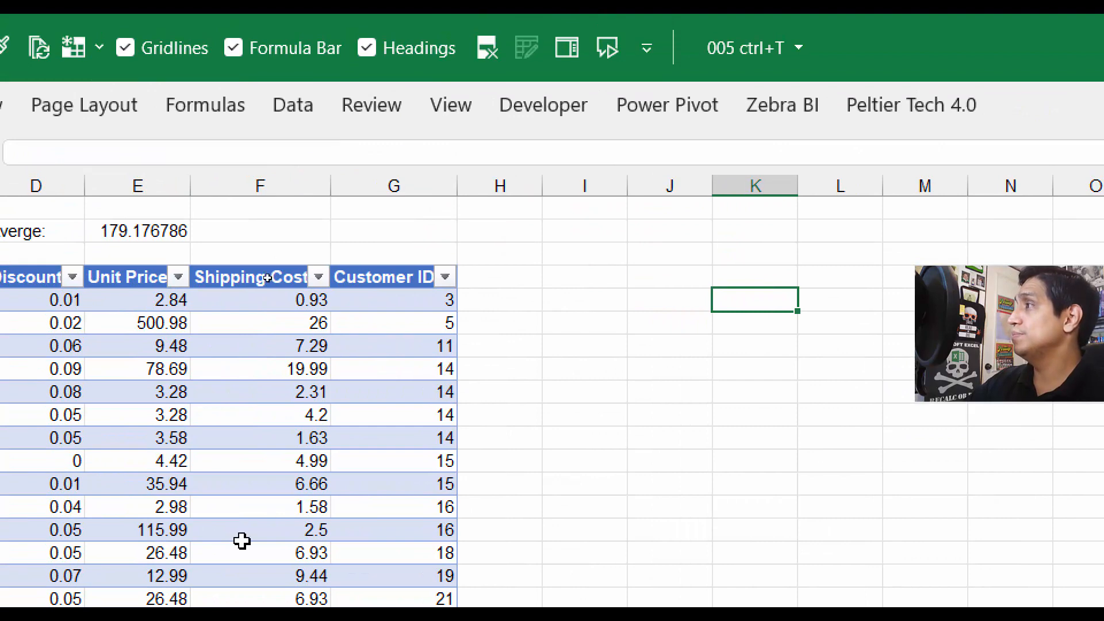
Step: Select a cell in the table's Customer ID column and open the table's name for editing
left_click(247, 201)
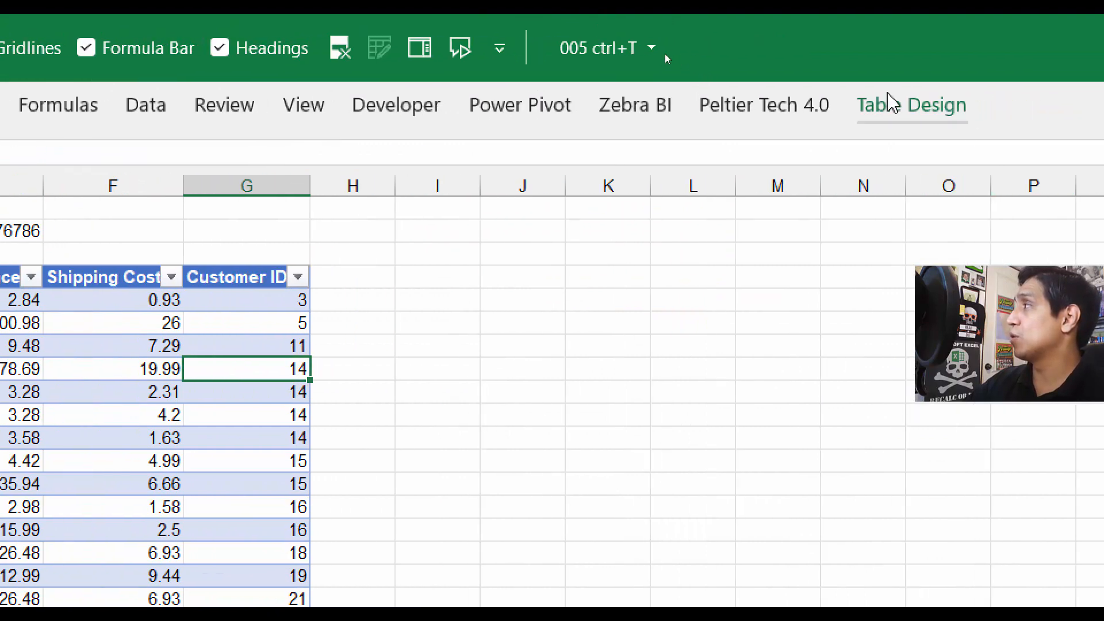
left_click(888, 101)
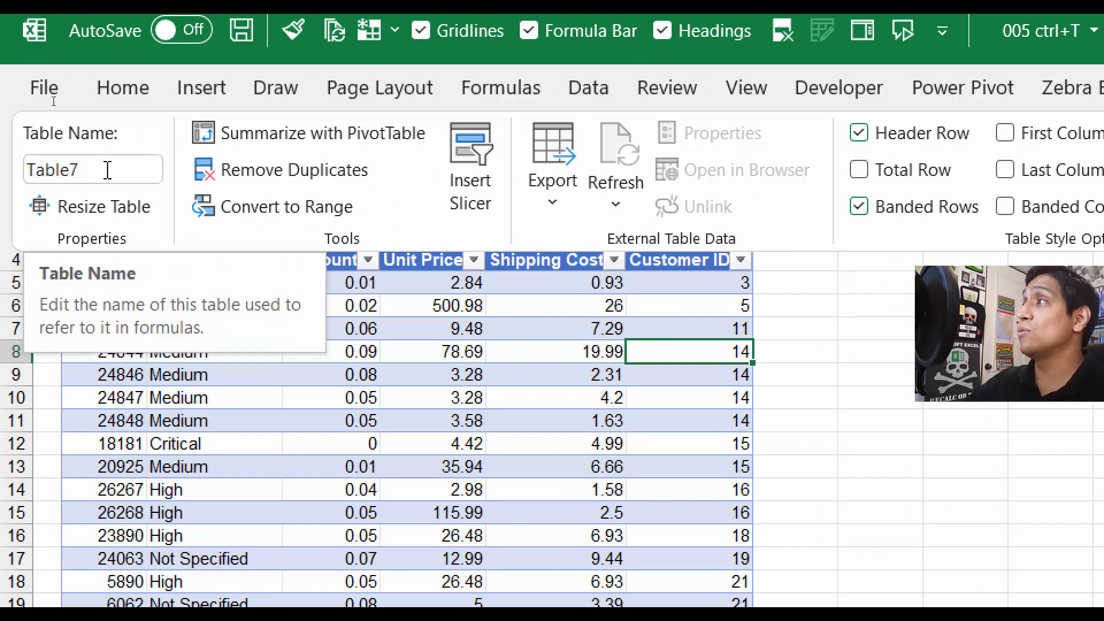
left_click(108, 170)
Step: Try the names data and tbl_data for the table, clearing each one again
type("data")
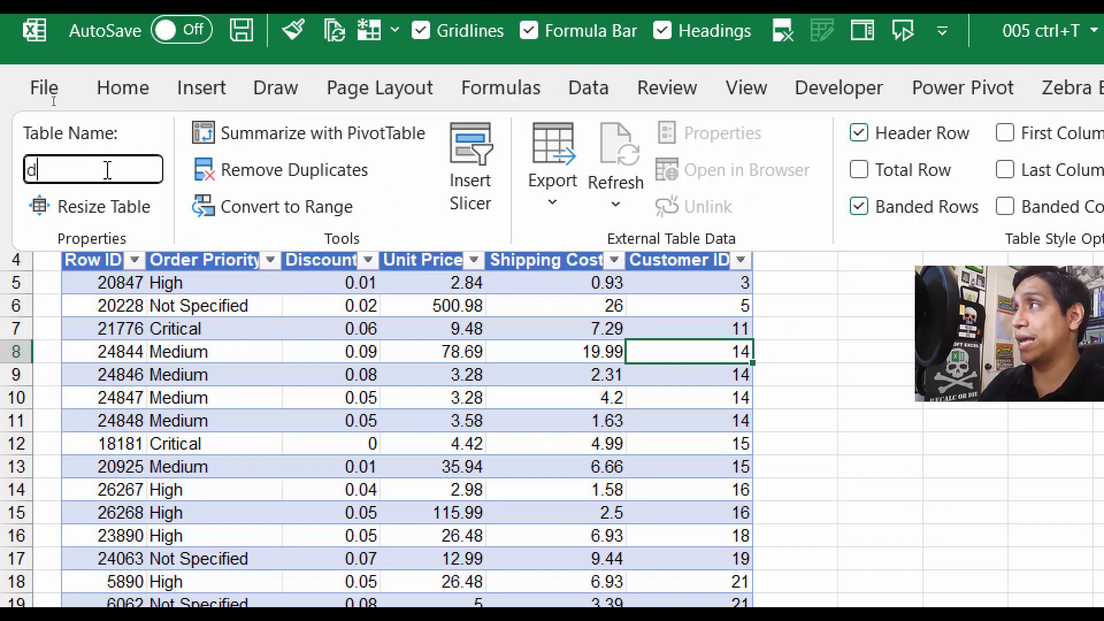
key("BackSpace")
key("BackSpace")
key("BackSpace")
key("BackSpace")
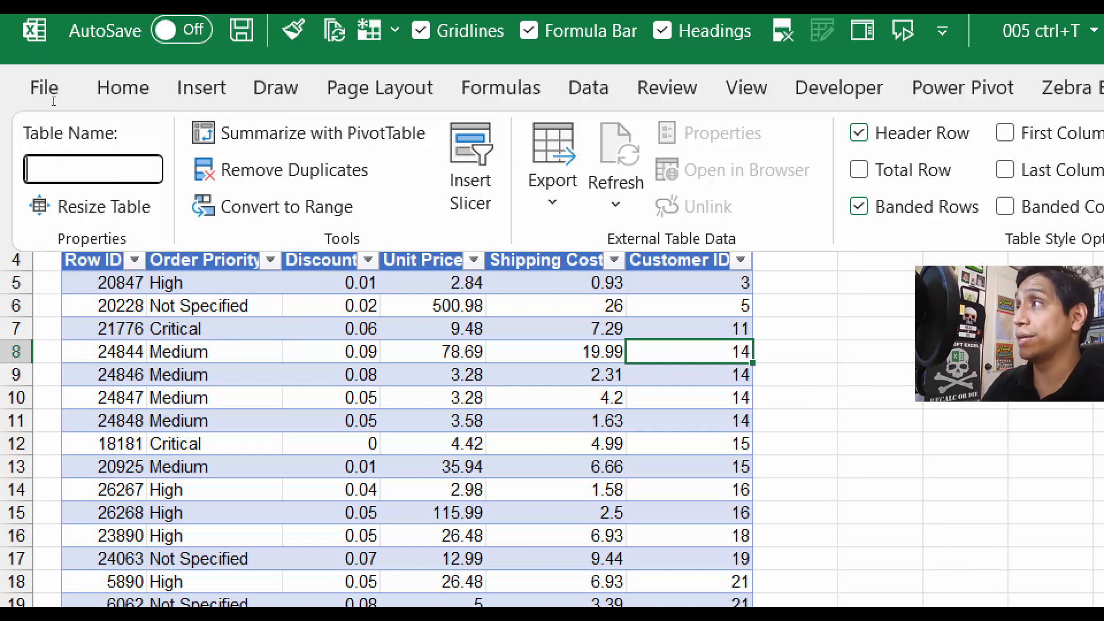
type("tbl")
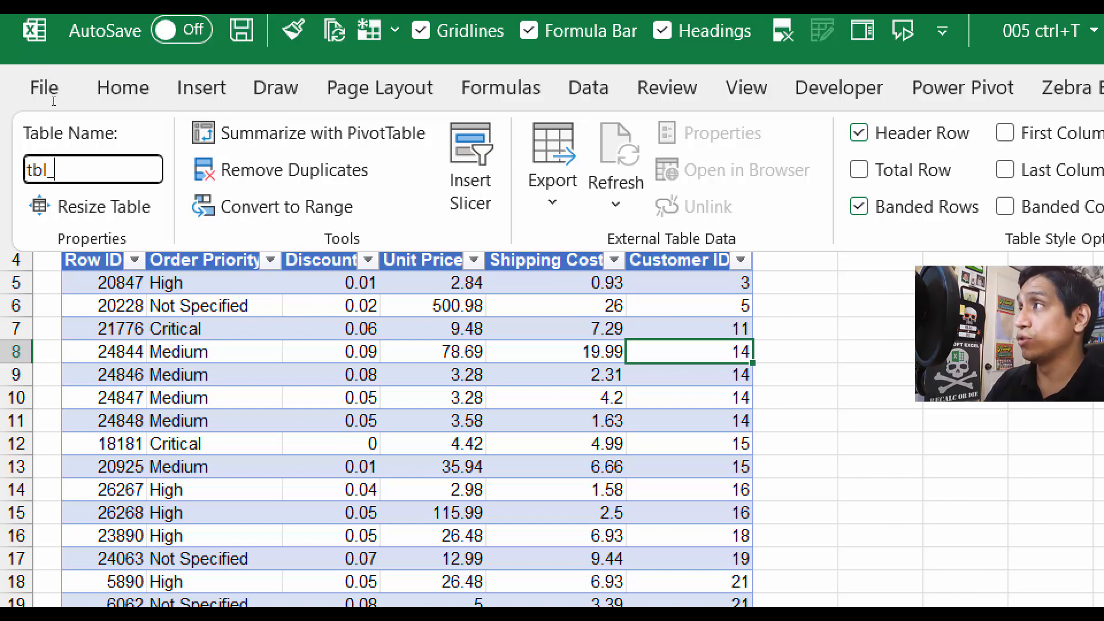
type("_data")
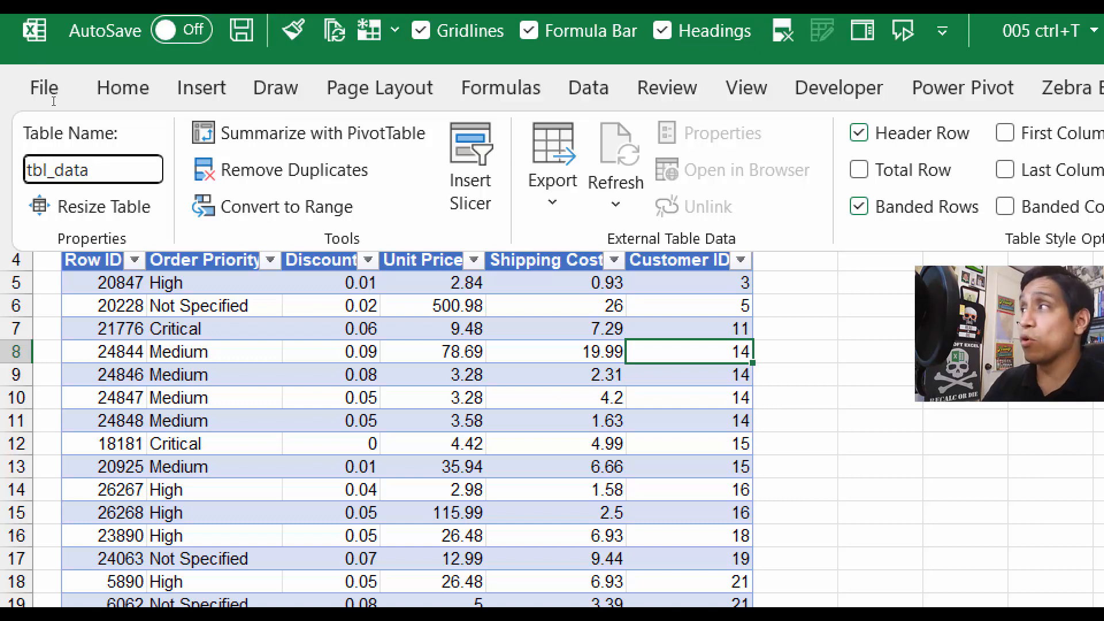
key("BackSpace")
key("BackSpace")
key("BackSpace")
key("BackSpace")
key("BackSpace")
key("BackSpace")
type("le_")
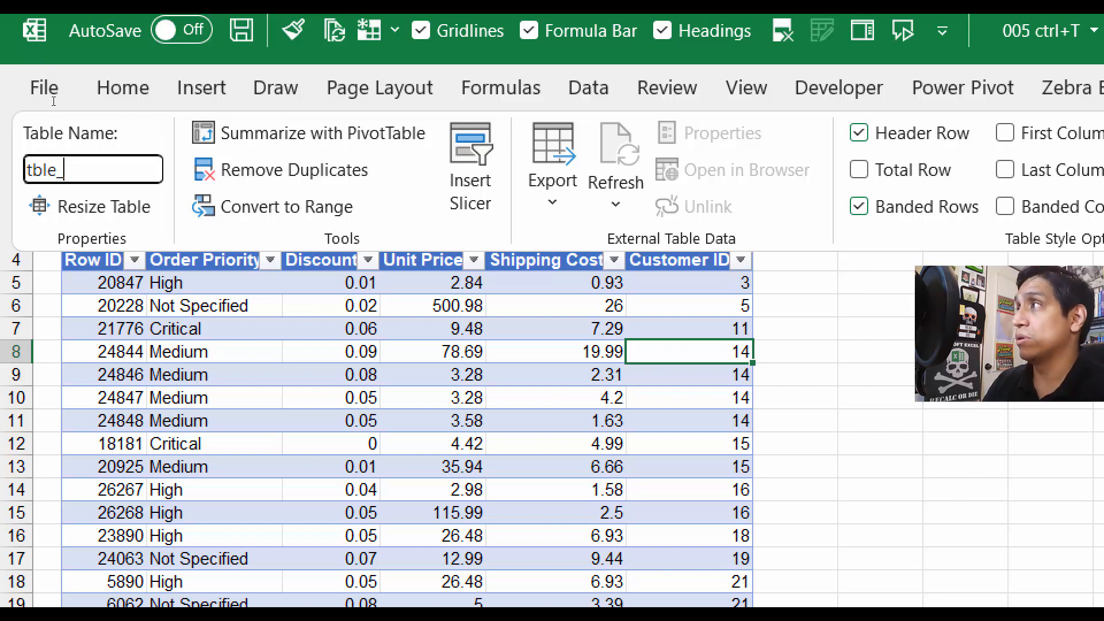
key("BackSpace")
key("BackSpace")
key("BackSpace")
Step: Rename the table as table_data
type("able_d")
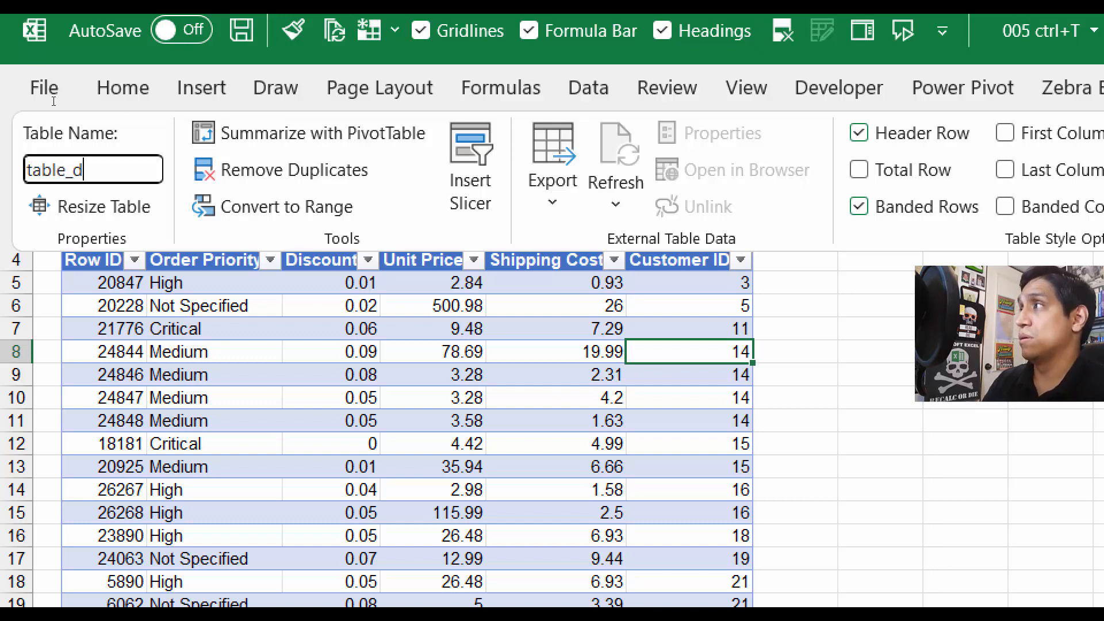
type("ata")
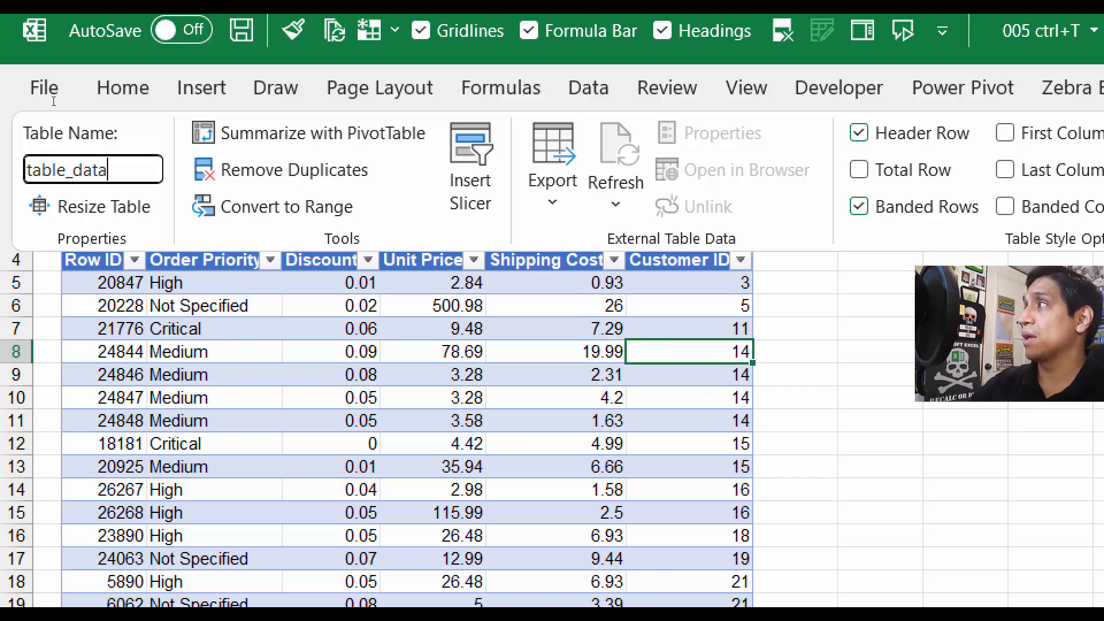
key("Return")
Step: Select a cell in the Order Priority column and check the table's name in its design properties
left_click(216, 279)
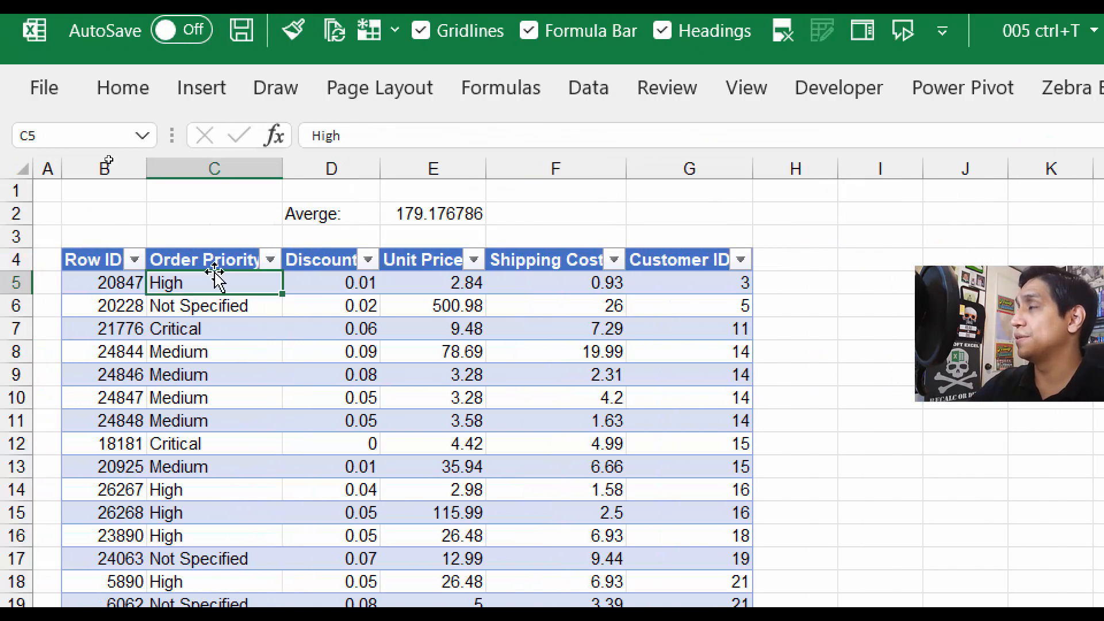
left_click(968, 118)
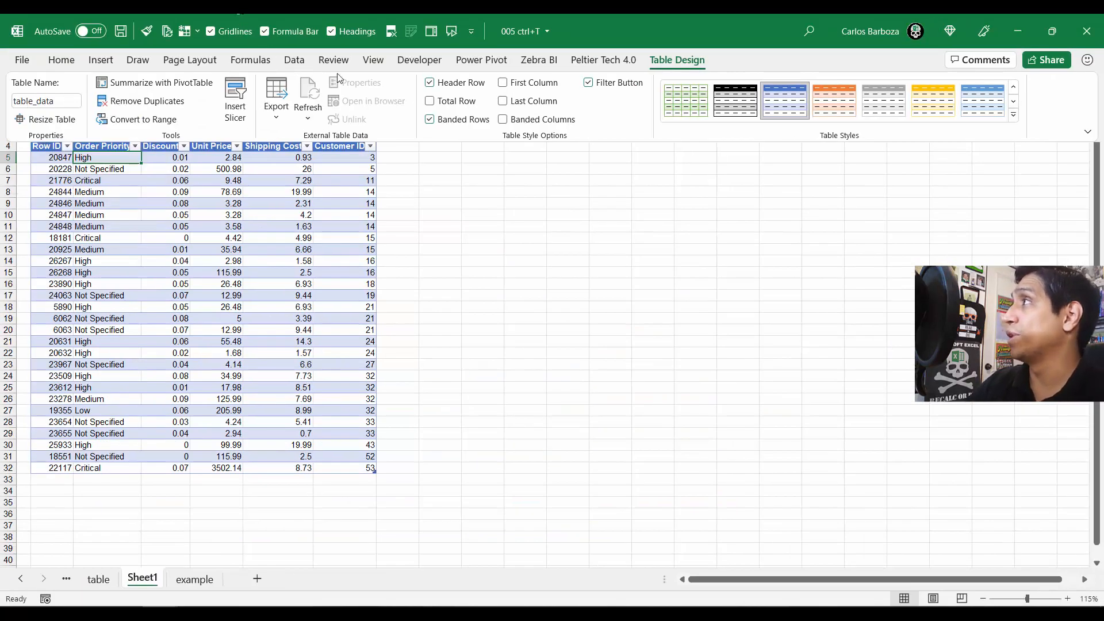
left_click(295, 184)
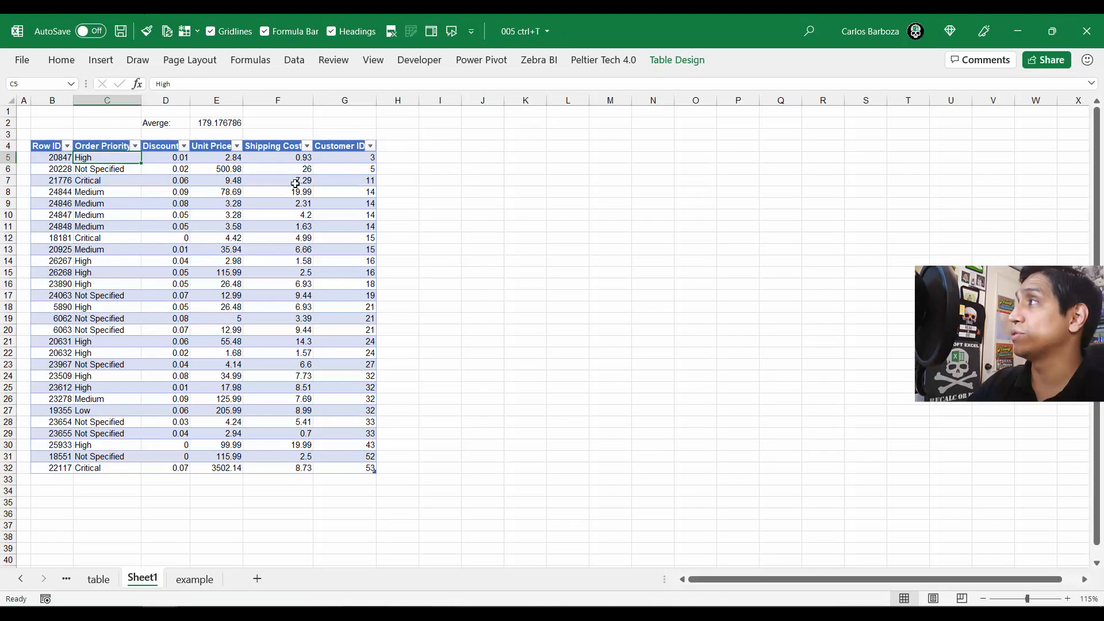
Step: Select a Unit Price cell in the table and open the Name Manager to review the workbook's table names
left_click(217, 189)
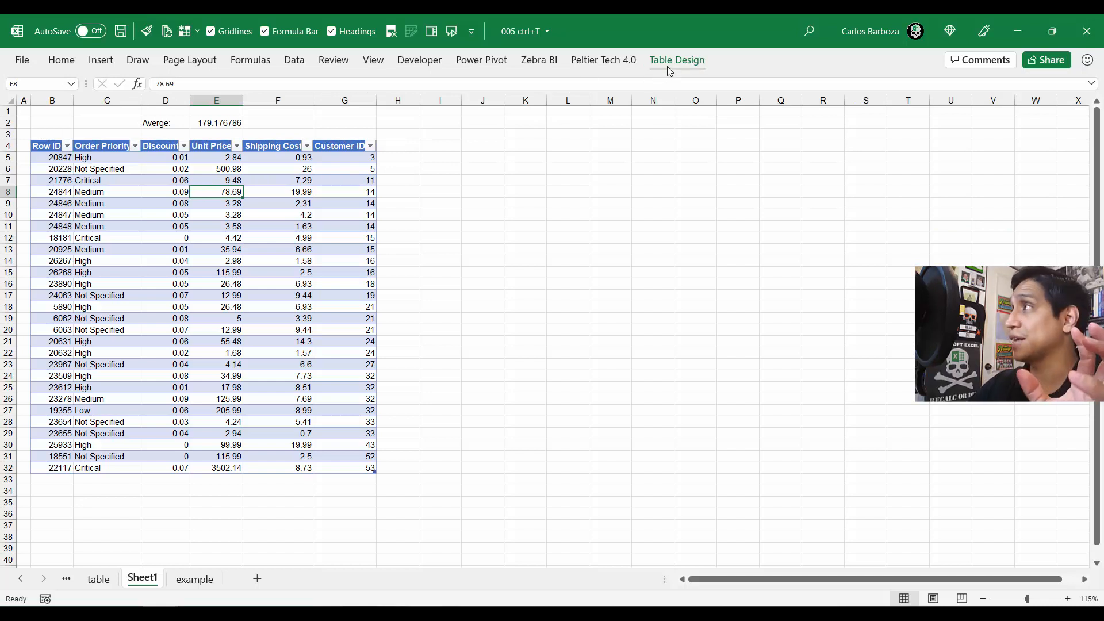
left_click(250, 60)
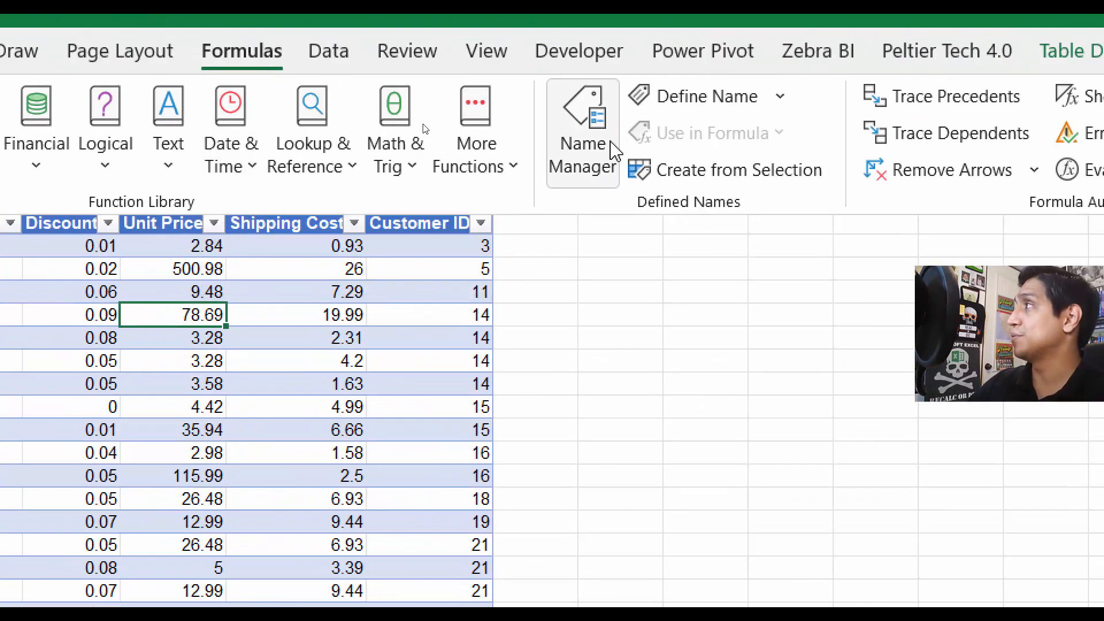
left_click(588, 173)
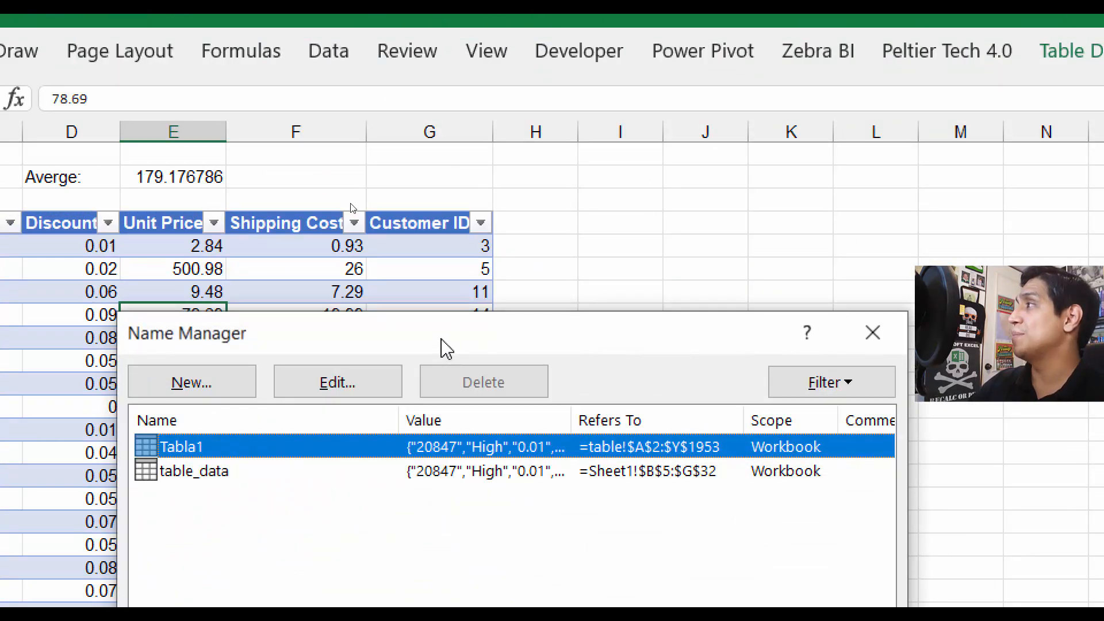
Step: Add the comment "This table is about averaging the unit price." to the table_data name in the Name Manager and close it
left_click_drag(444, 345, 403, 66)
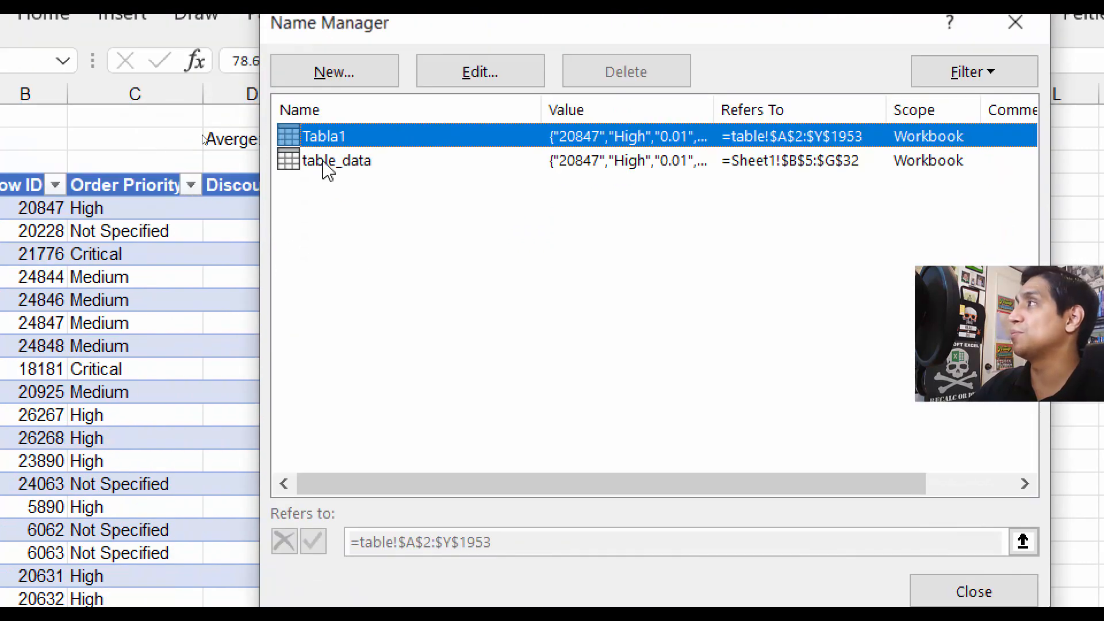
left_click(337, 172)
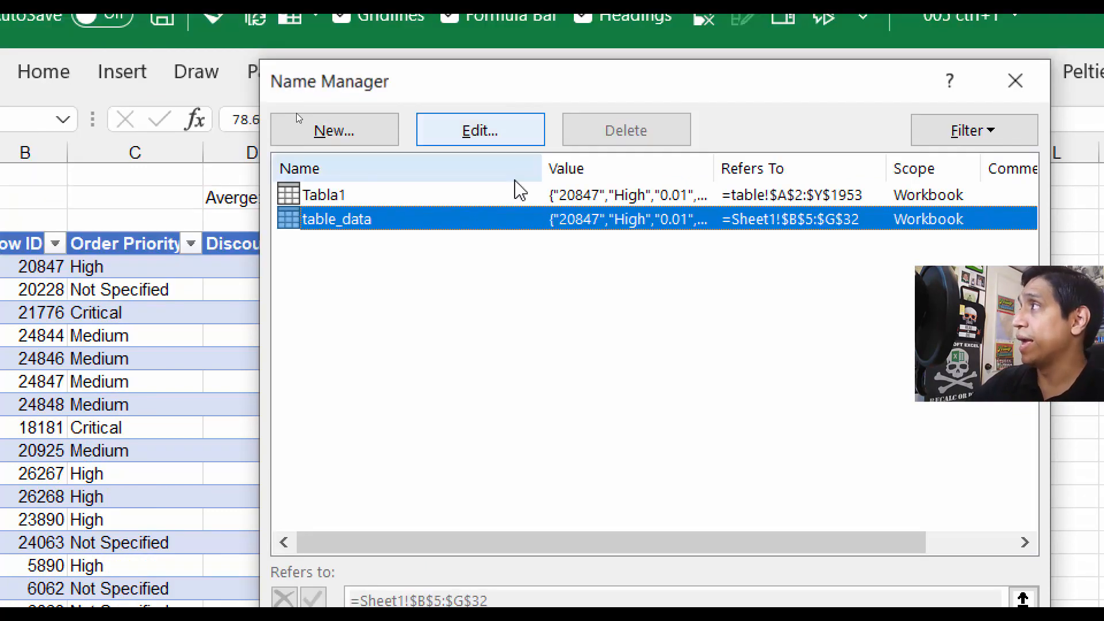
left_click(513, 71)
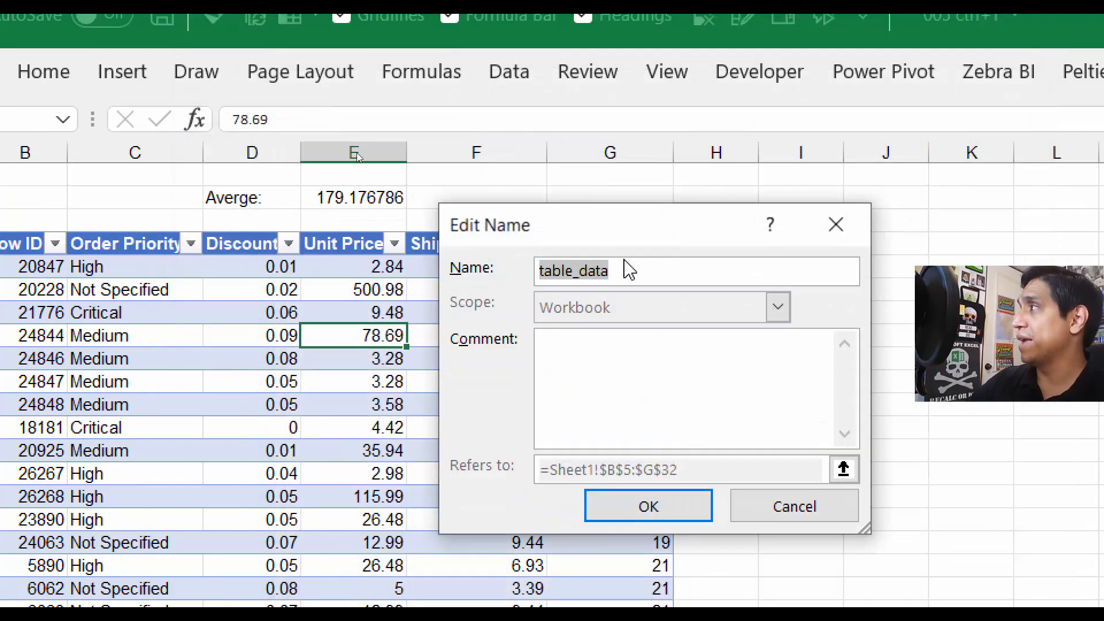
left_click_drag(648, 222, 562, 173)
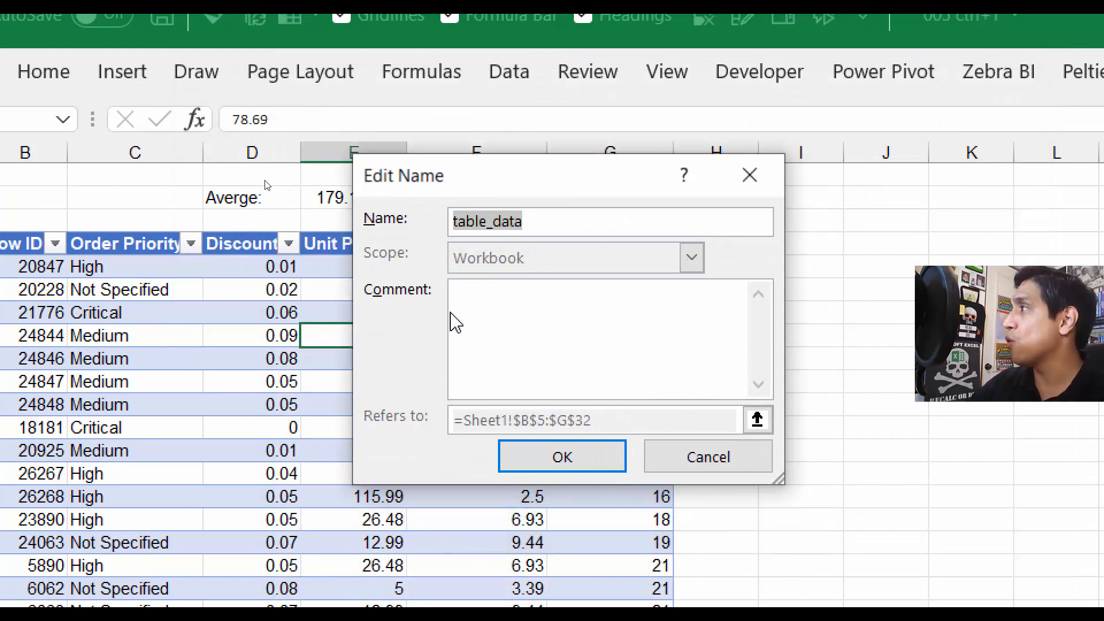
left_click(492, 299)
type("Thi")
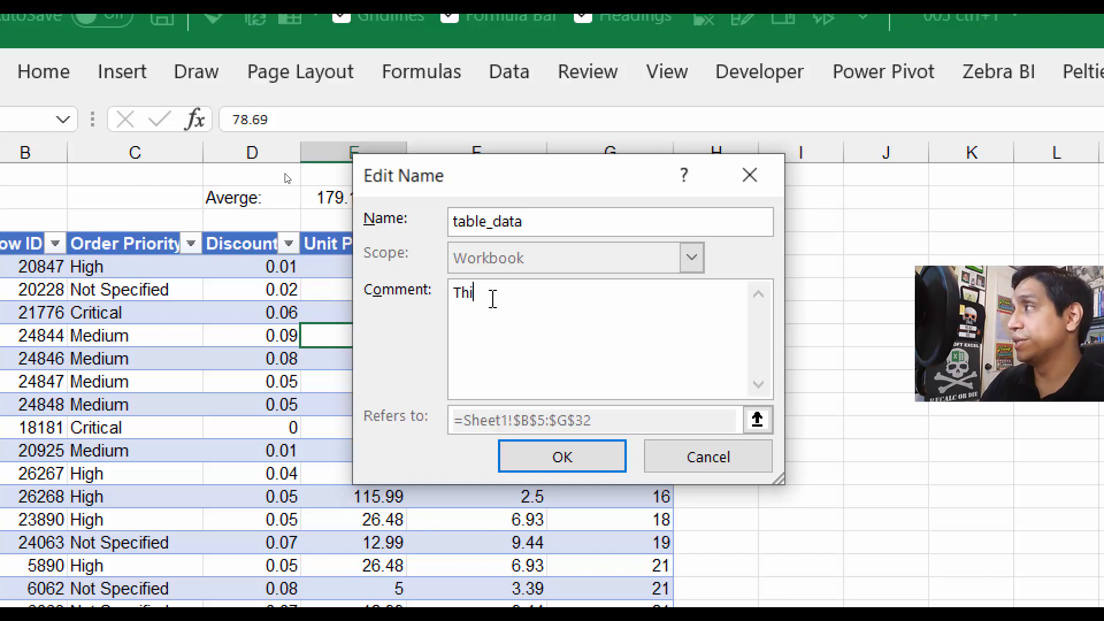
type("s table is about averh")
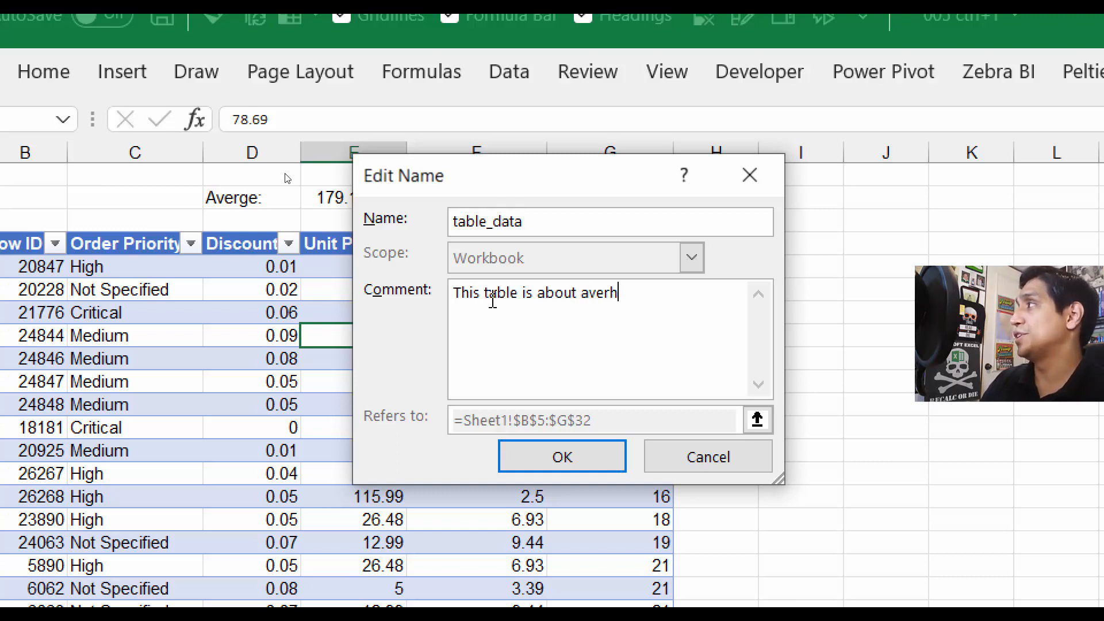
key("BackSpace")
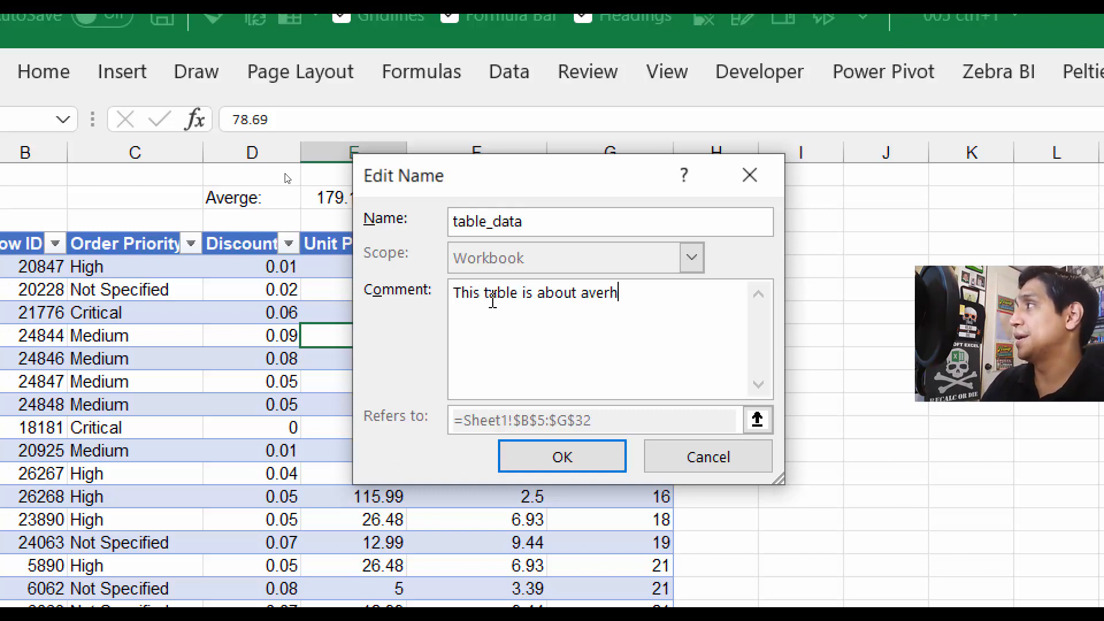
type("a")
key("BackSpace")
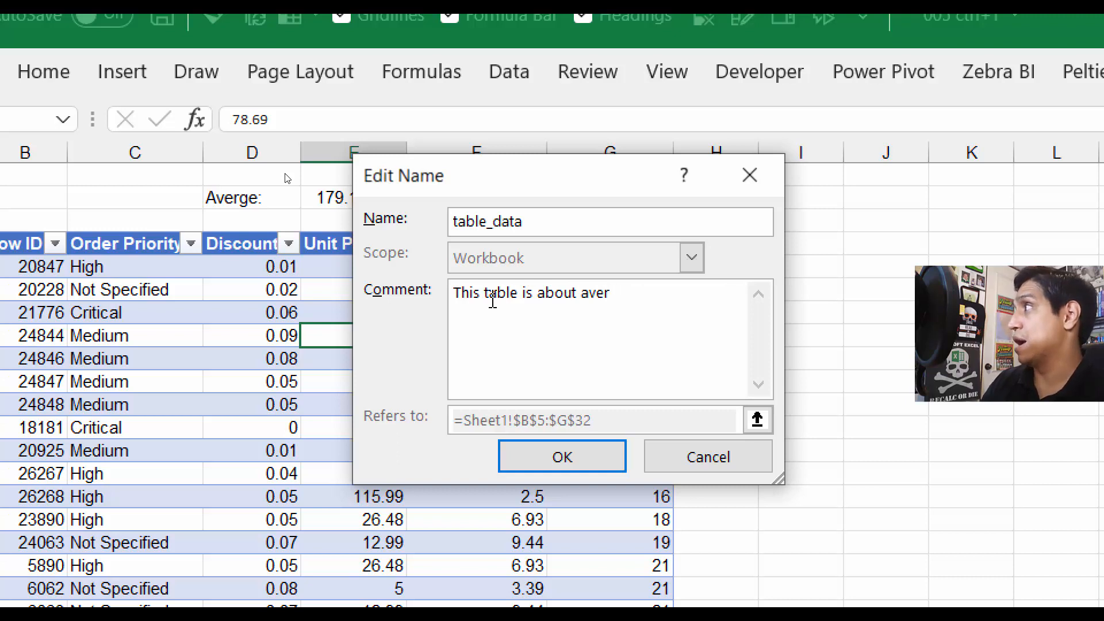
type("gin")
key("BackSpace")
key("BackSpace")
key("BackSpace")
key("BackSpace")
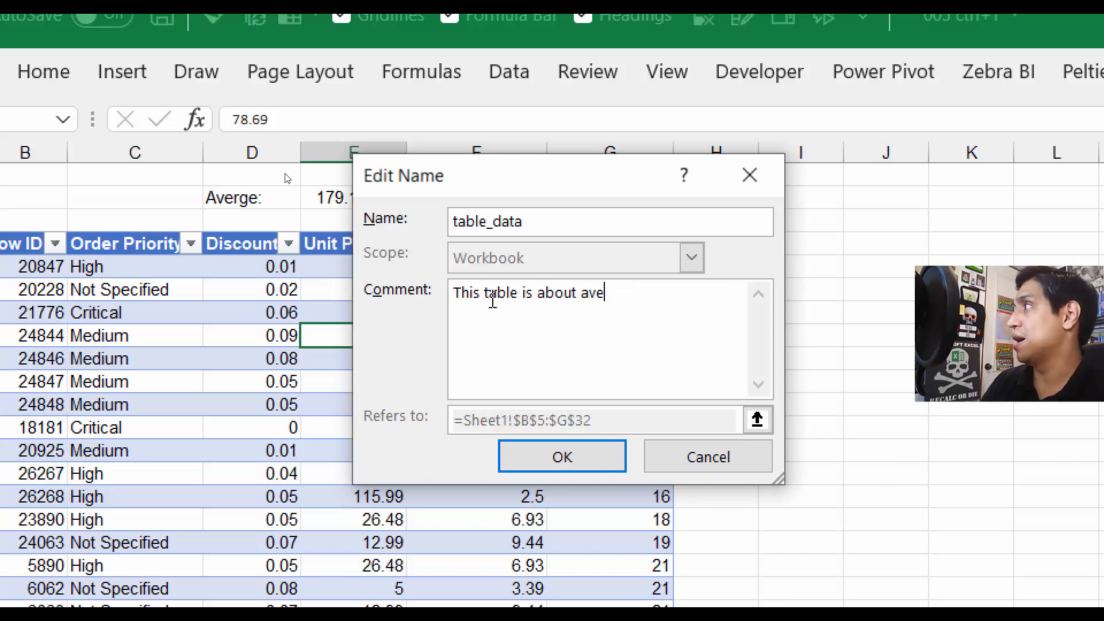
type("rages")
key("BackSpace")
key("BackSpace")
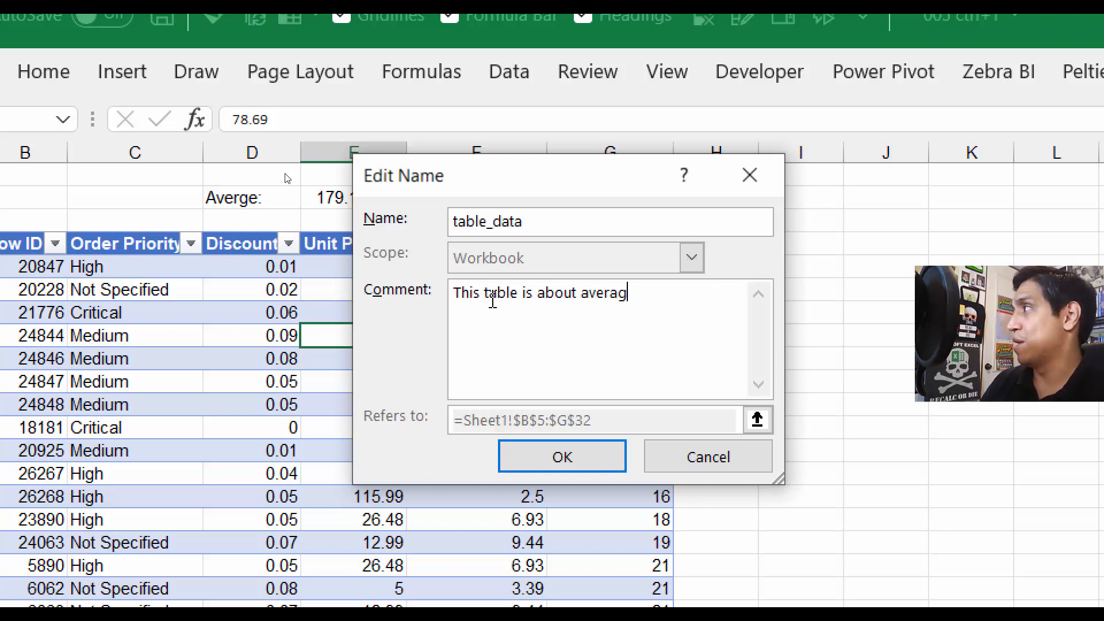
type("ing the unitr p")
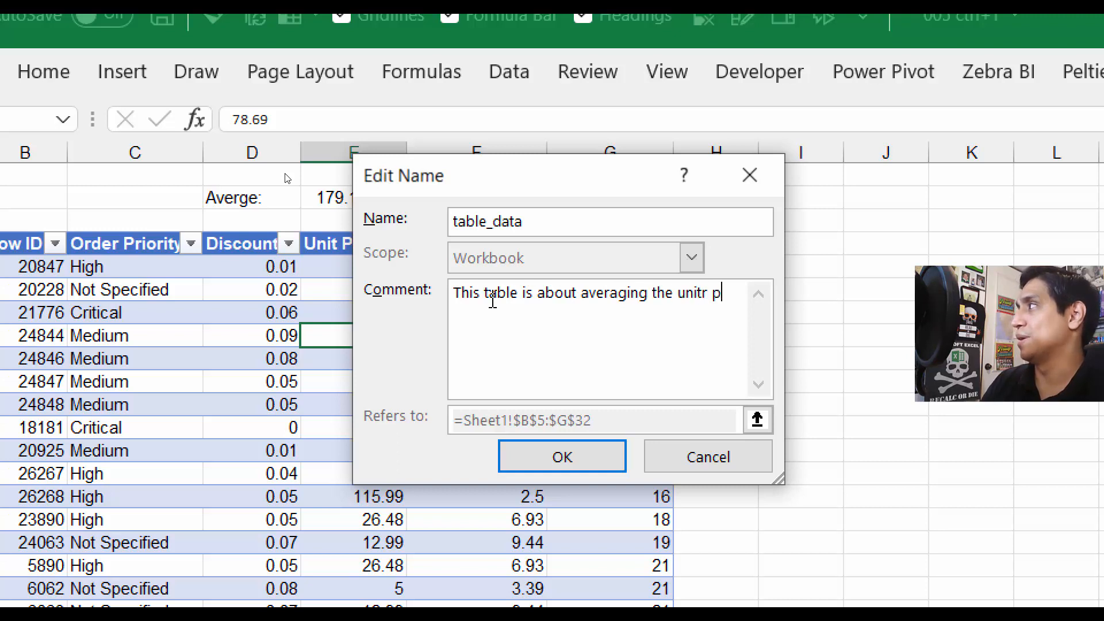
key("BackSpace")
key("BackSpace")
key("BackSpace")
type("price.")
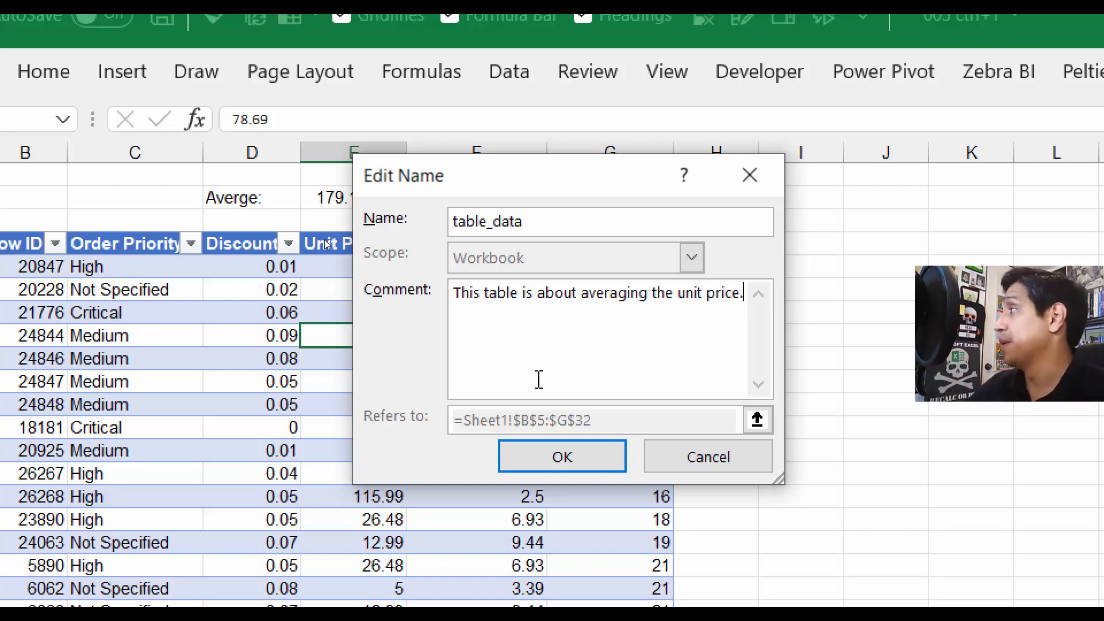
left_click(605, 467)
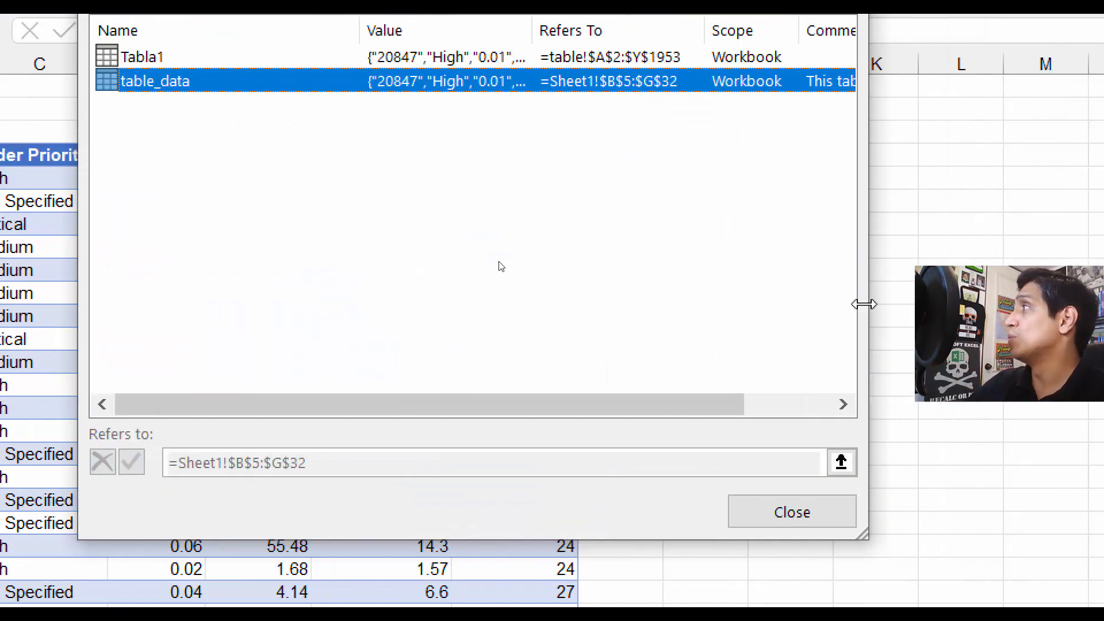
left_click(824, 514)
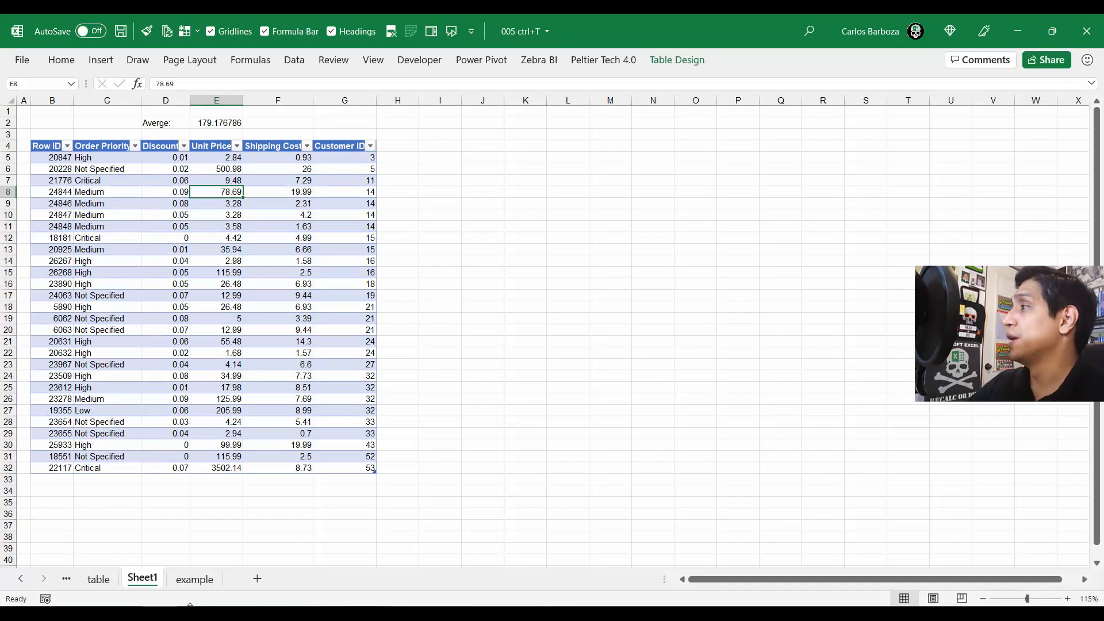
Step: Switch to the PowerPoint agenda and advance to slide 4, which highlights "Why enumerate your Excel Tables?"
left_click(260, 612)
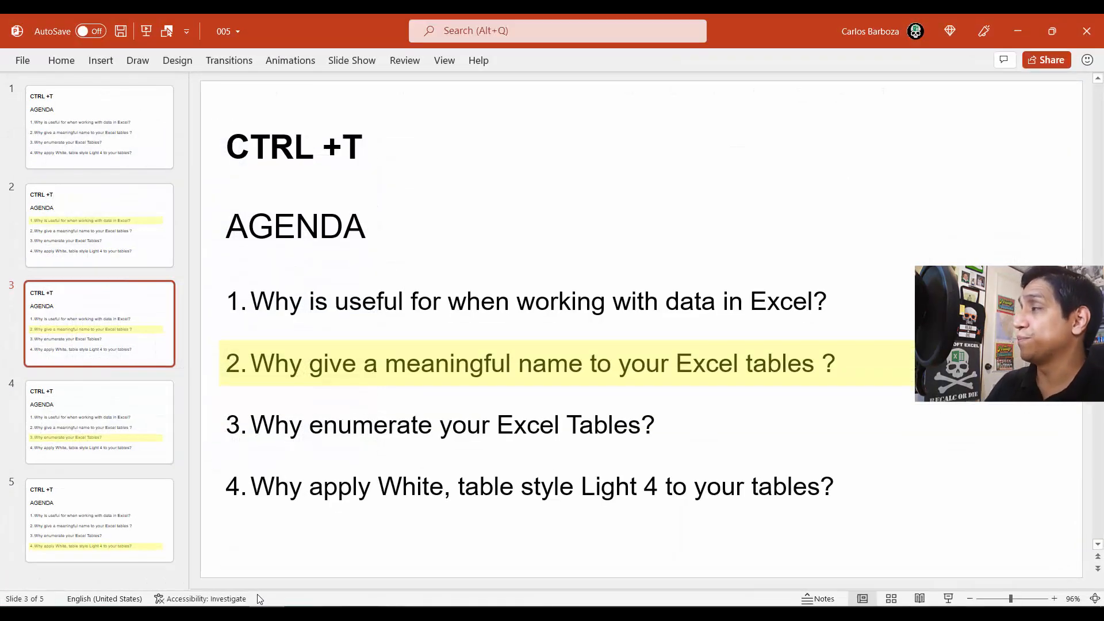
key("Down")
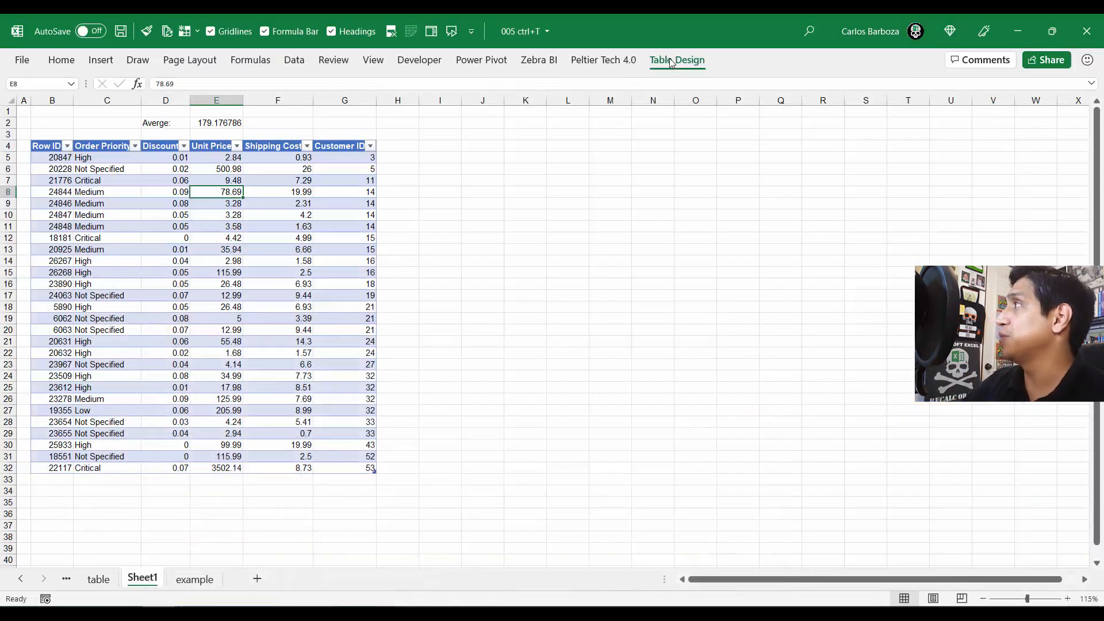
Step: Back in the Excel workbook 005 ctrl+T, rename the table as _01_table_data and check the name in its design properties
left_click(670, 61)
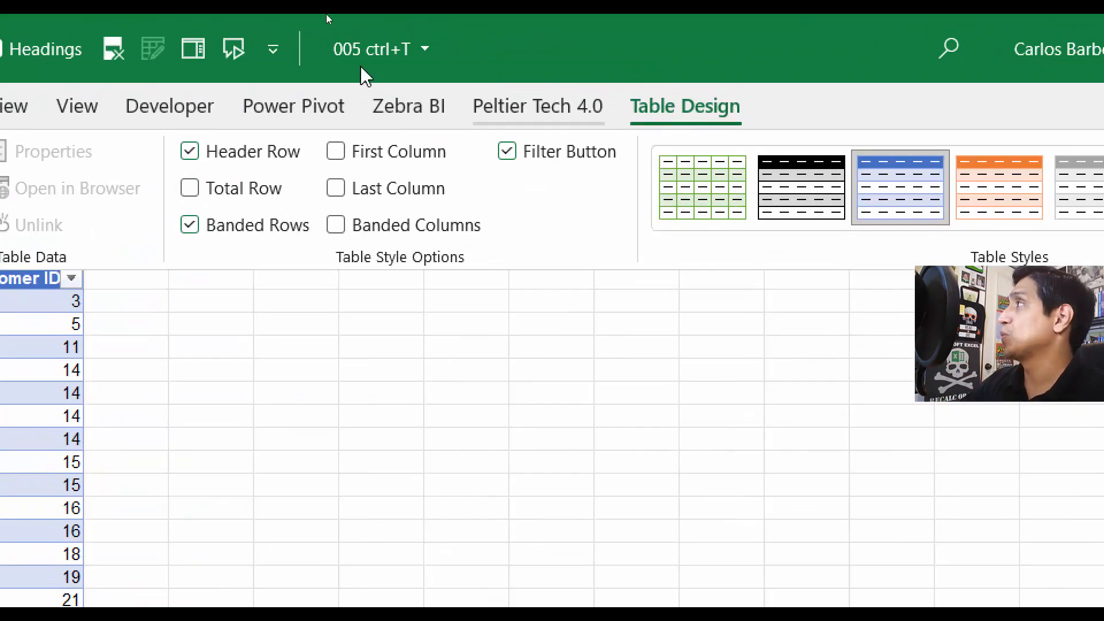
left_click(123, 188)
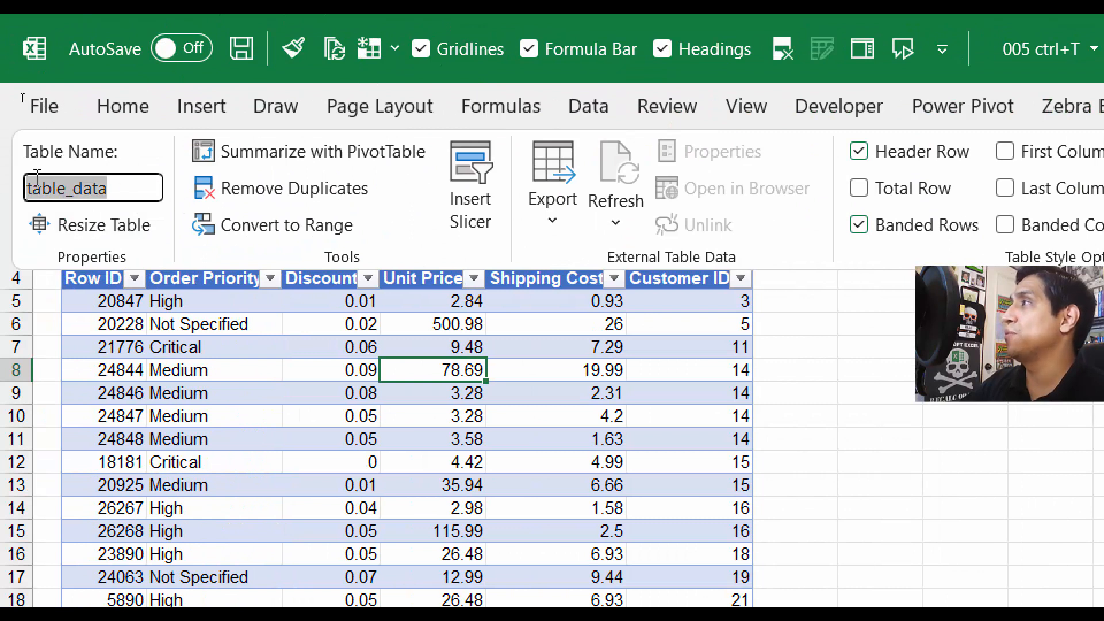
left_click(32, 189)
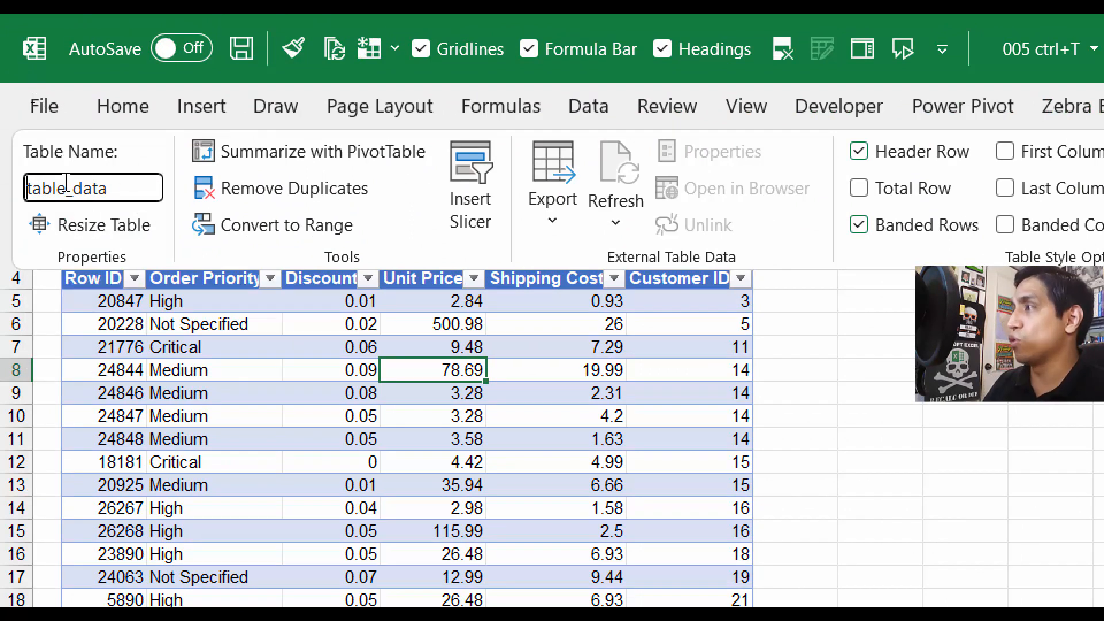
type("_01_")
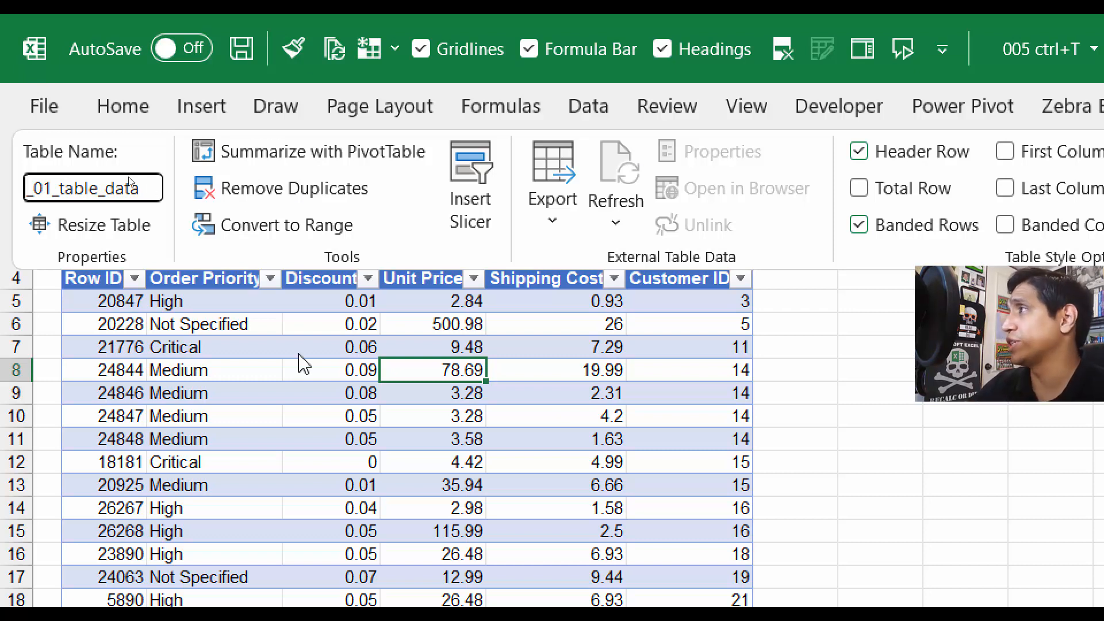
left_click(297, 328)
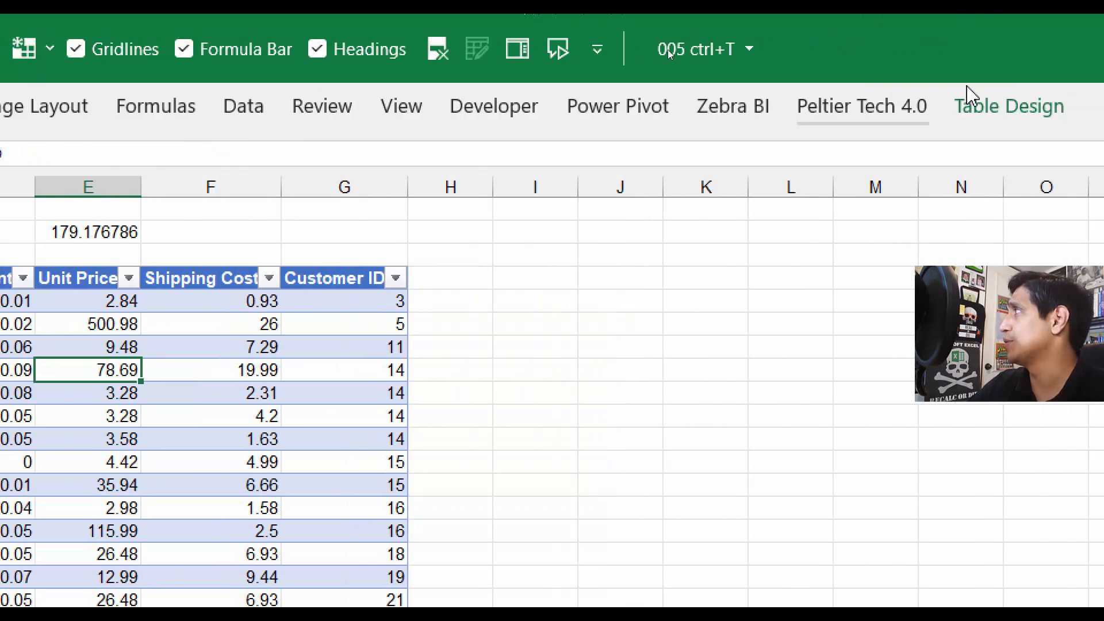
left_click(943, 116)
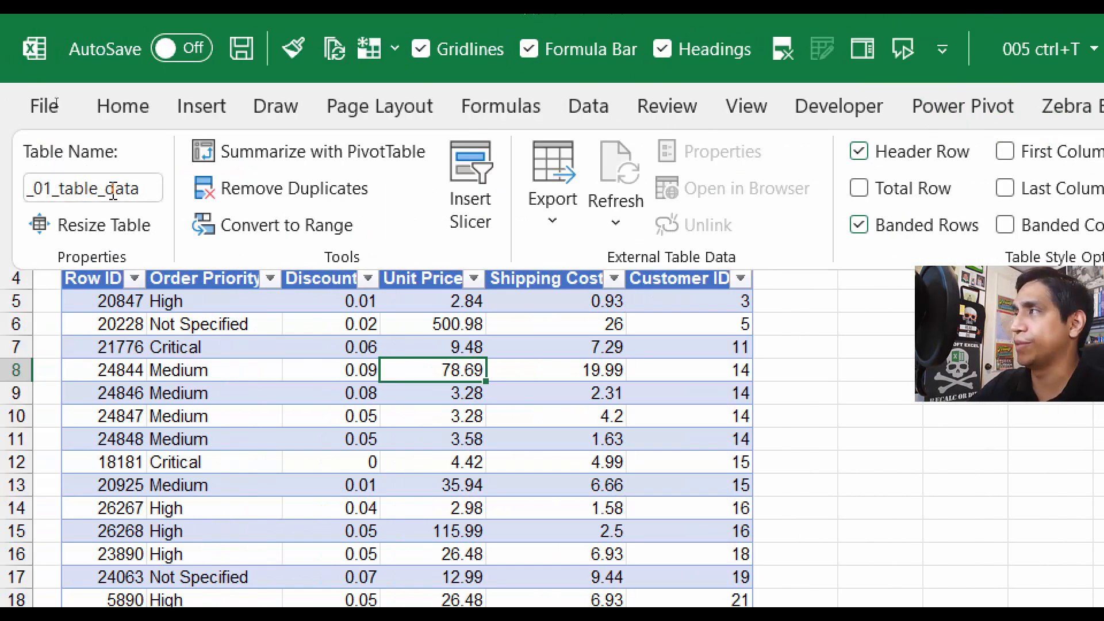
left_click(690, 402)
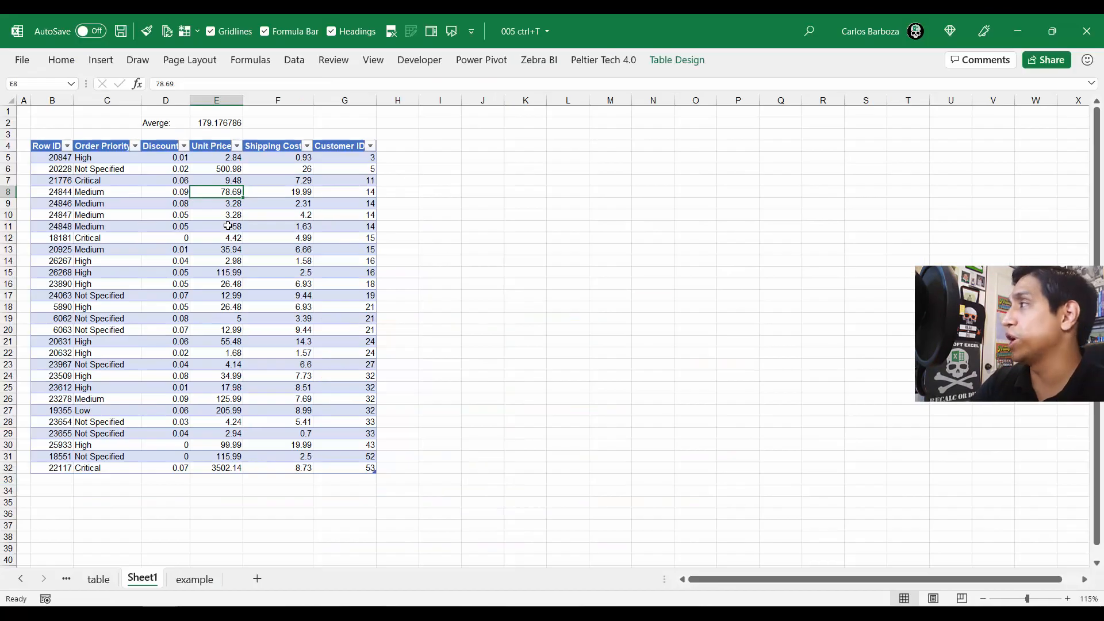
Step: Select a Customer ID cell, review the _01_table_data entry and its comment in the Name Manager, and close it without changes
left_click(369, 187)
left_click(426, 171)
left_click(363, 202)
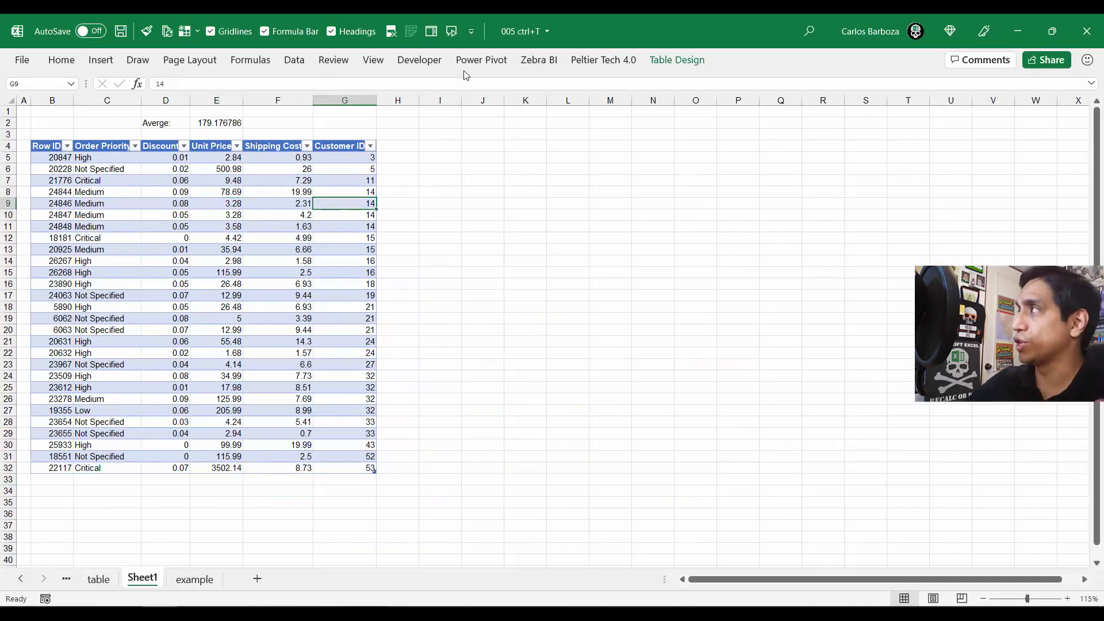
left_click(248, 63)
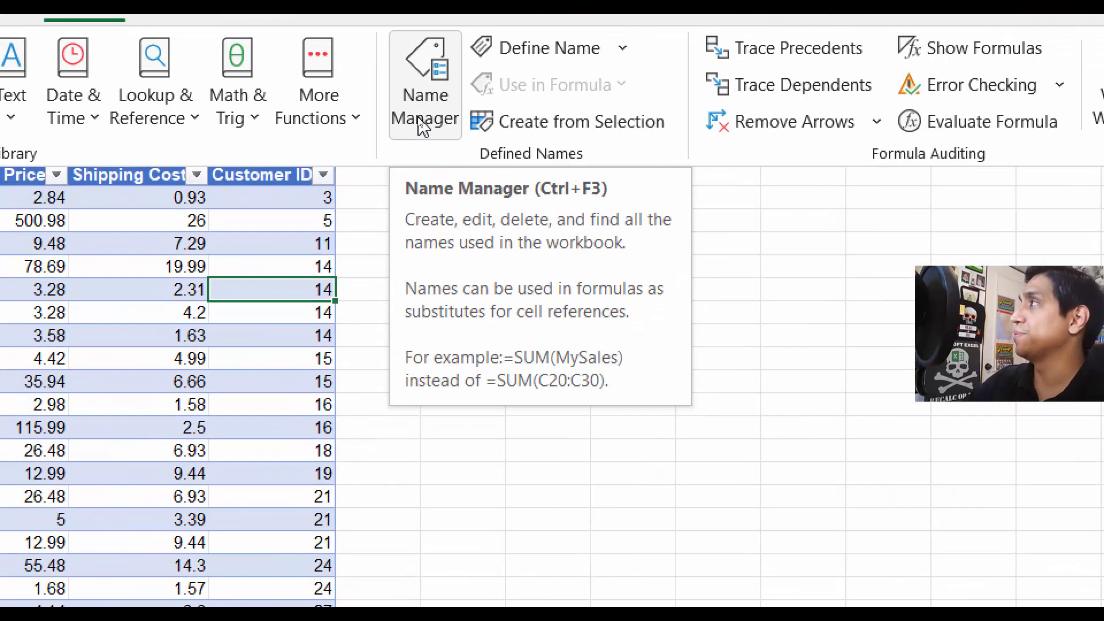
left_click(420, 115)
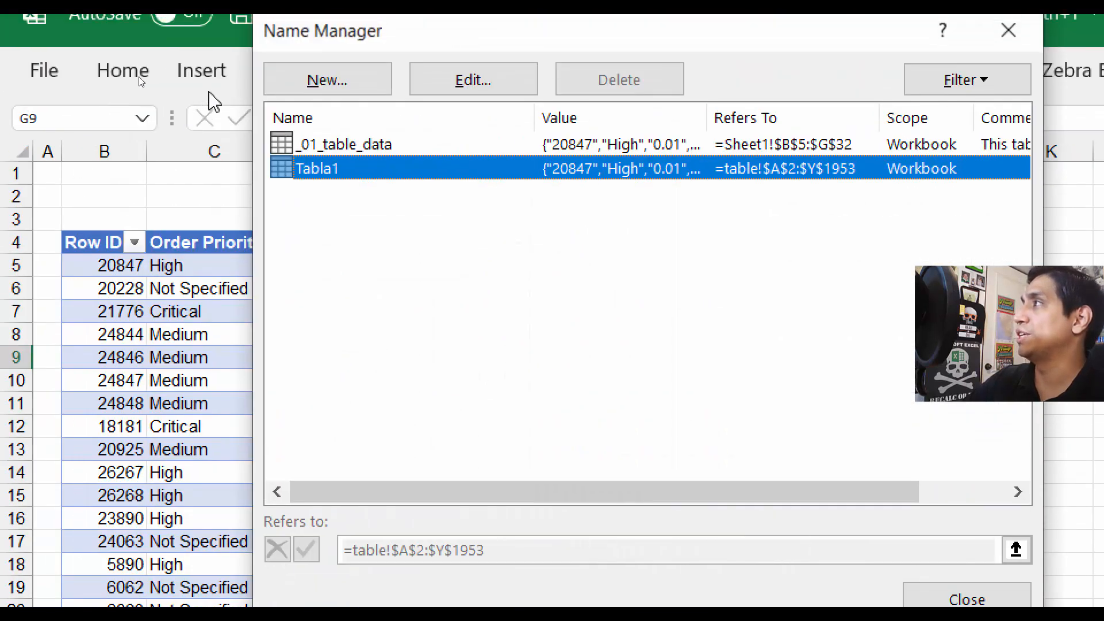
left_click(410, 153)
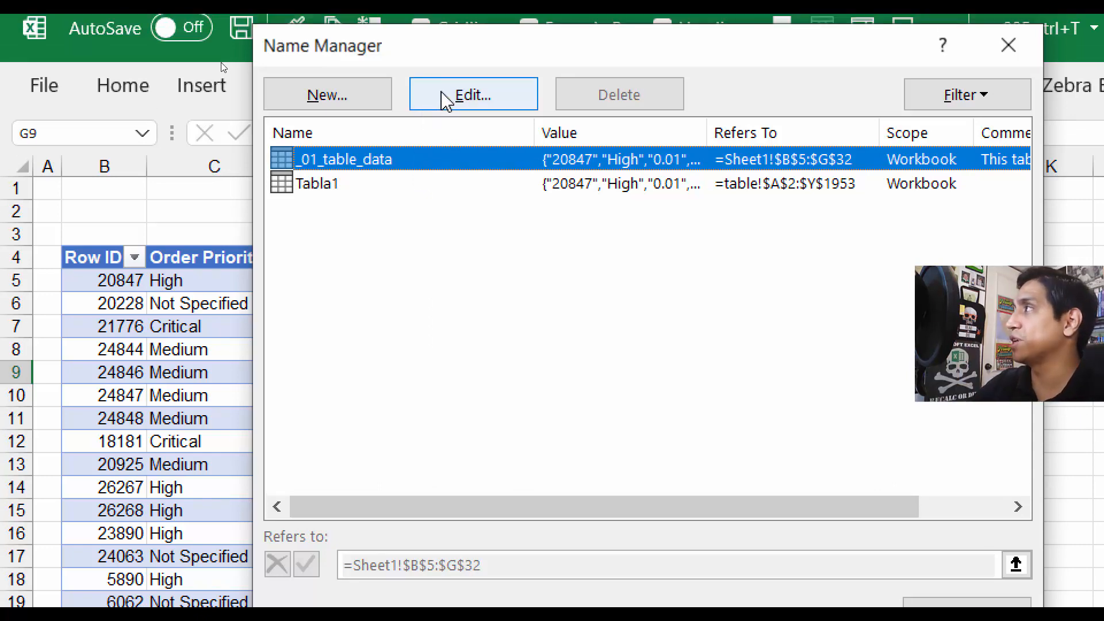
left_click(454, 81)
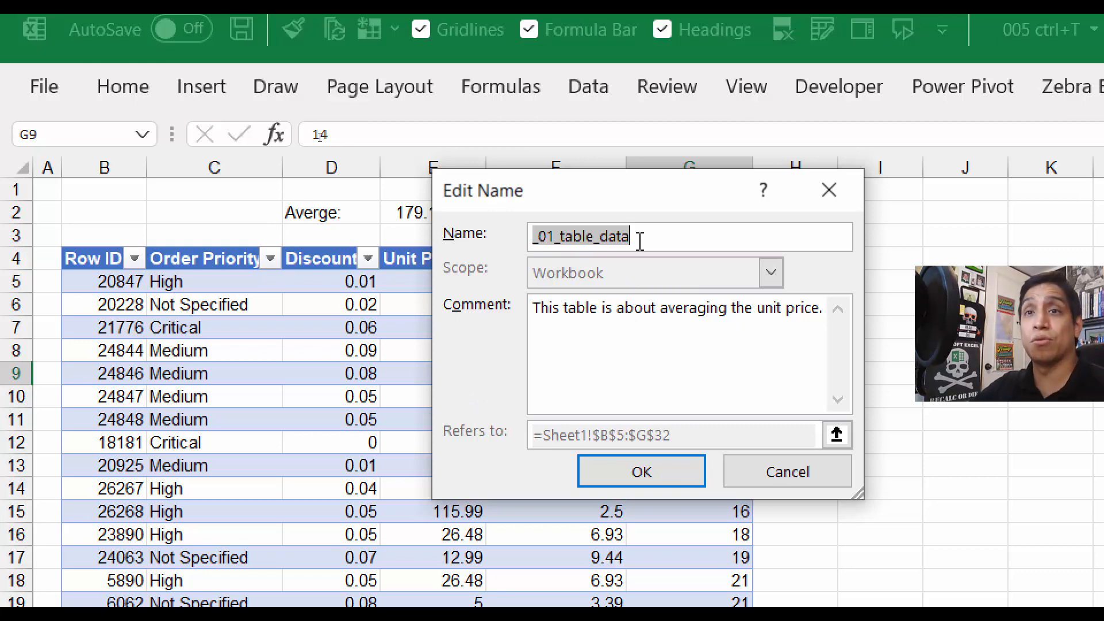
left_click(846, 481)
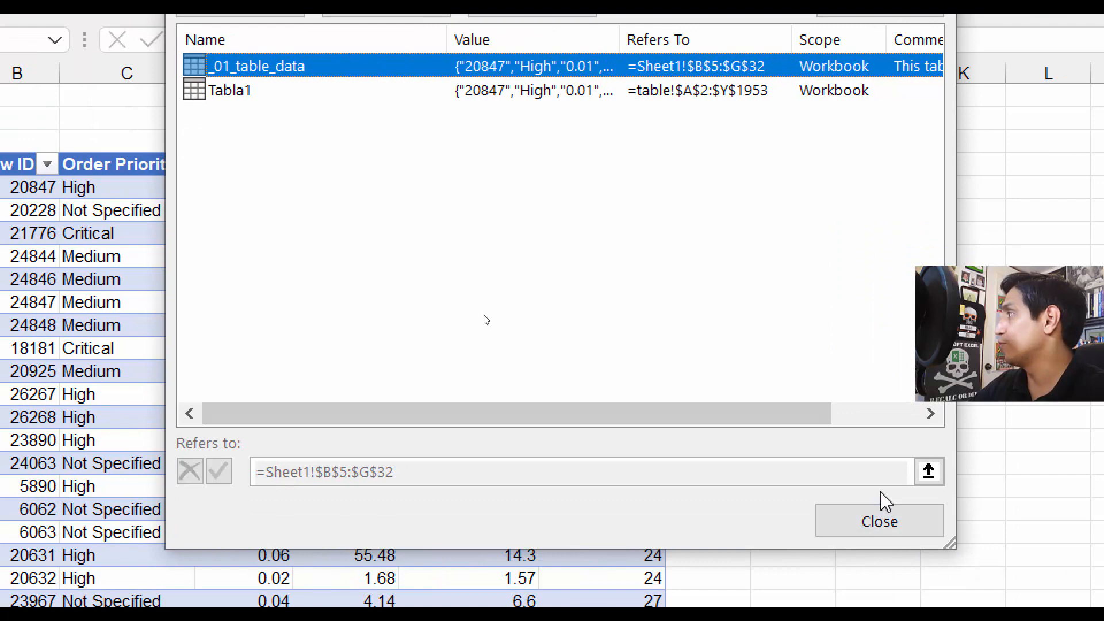
left_click(879, 518)
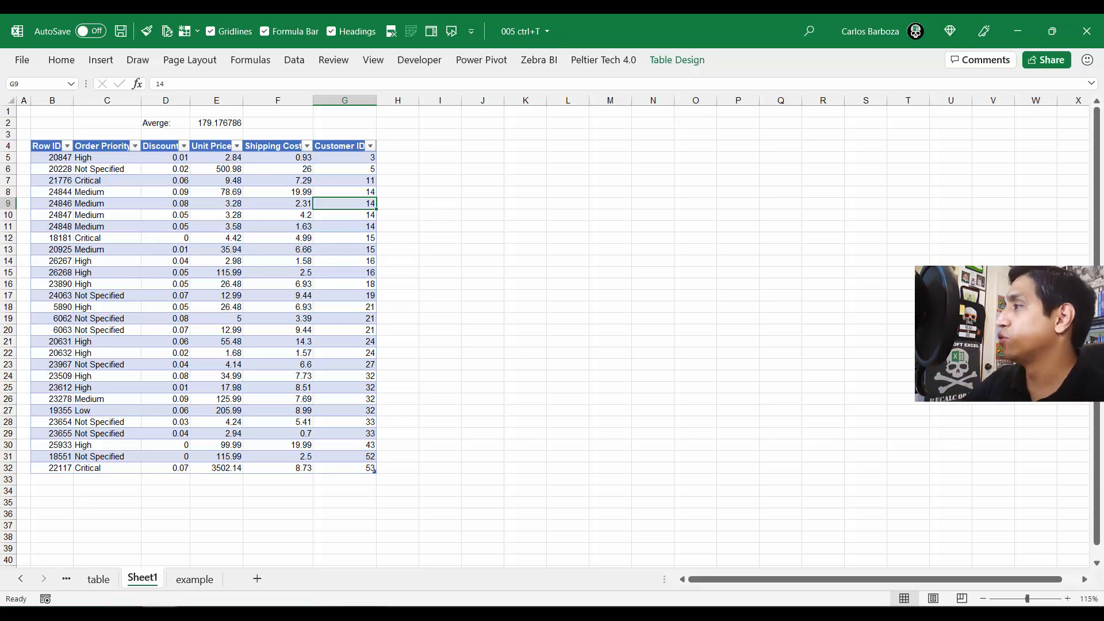
Step: Switch to the 022_vertical_pareto workbook and look across the example sheet to the Pareto chart and back
left_click(354, 566)
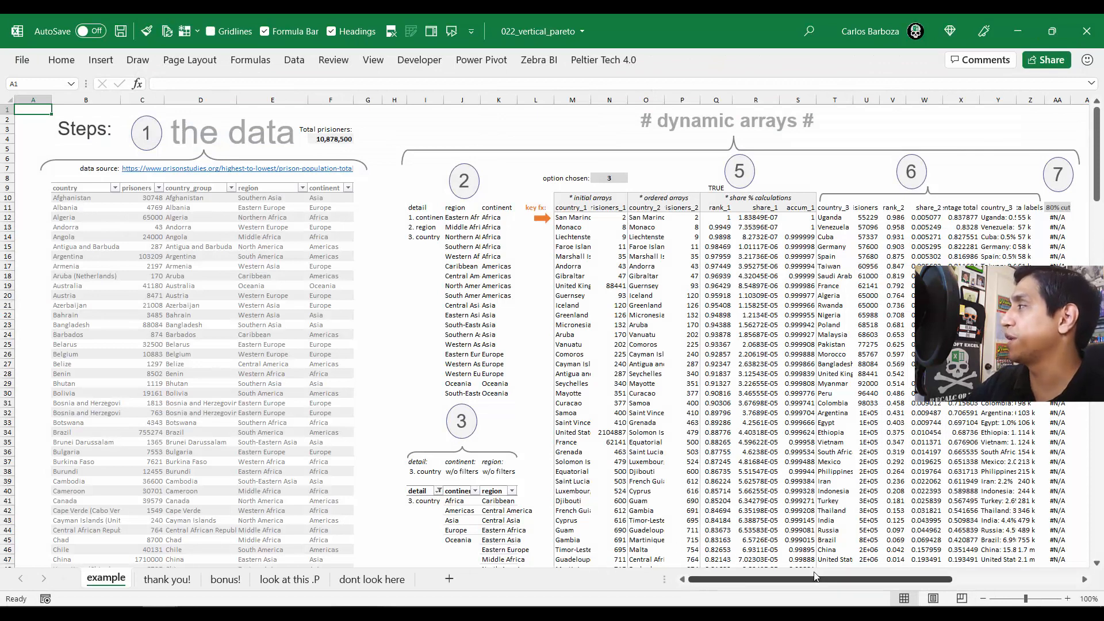
left_click(1086, 582)
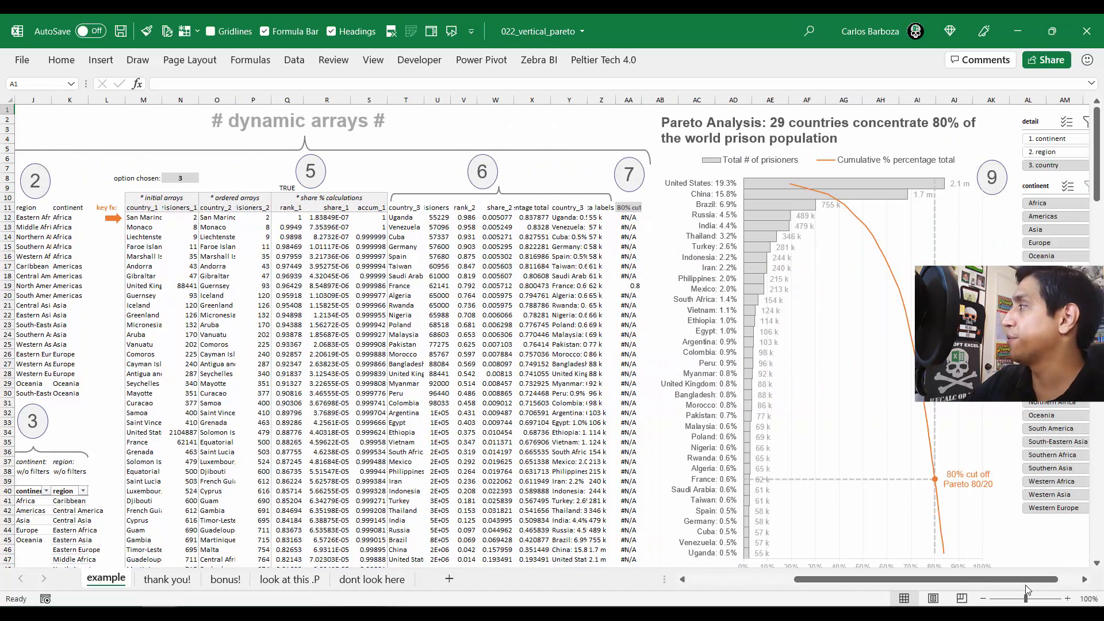
left_click_drag(1021, 585, 771, 587)
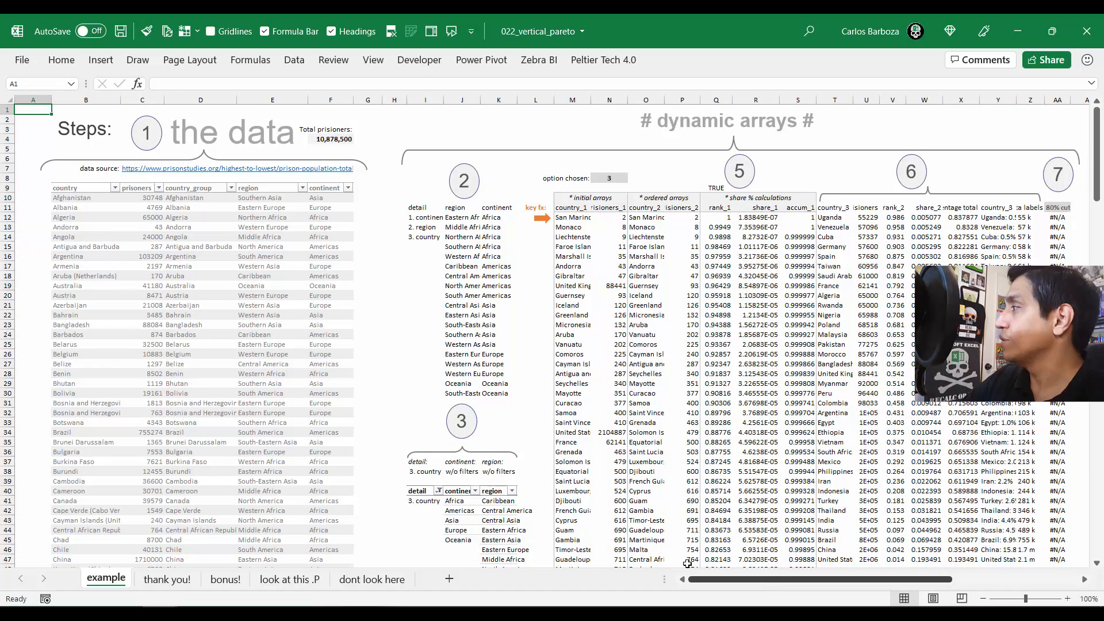
Step: Select a region cell in the country data table and open the Name Manager to review the workbook's table names
left_click(274, 257)
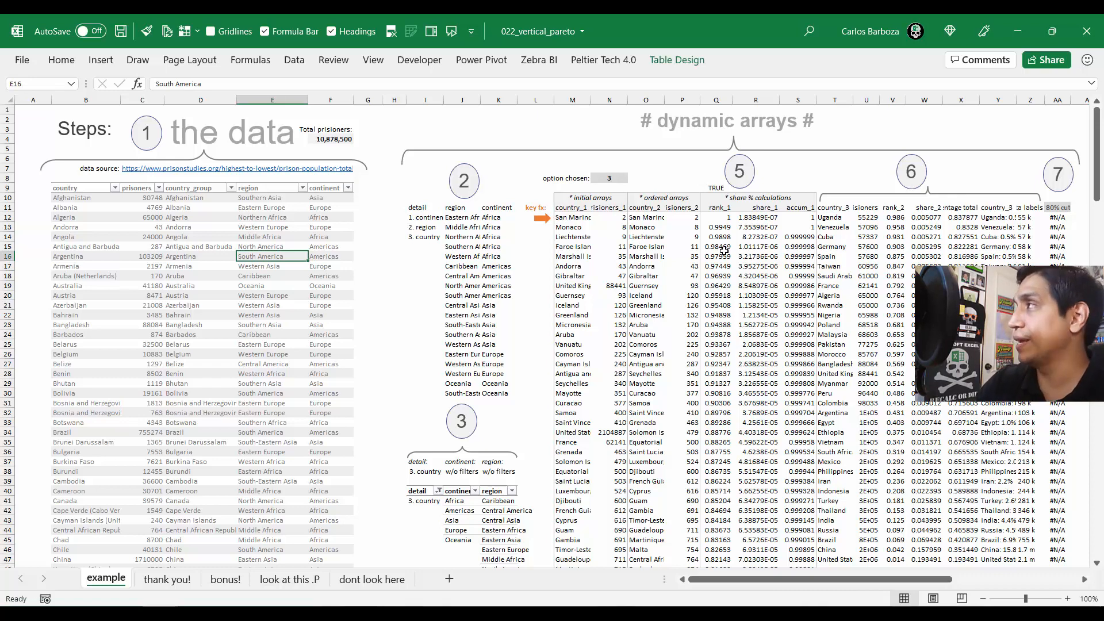
left_click(275, 63)
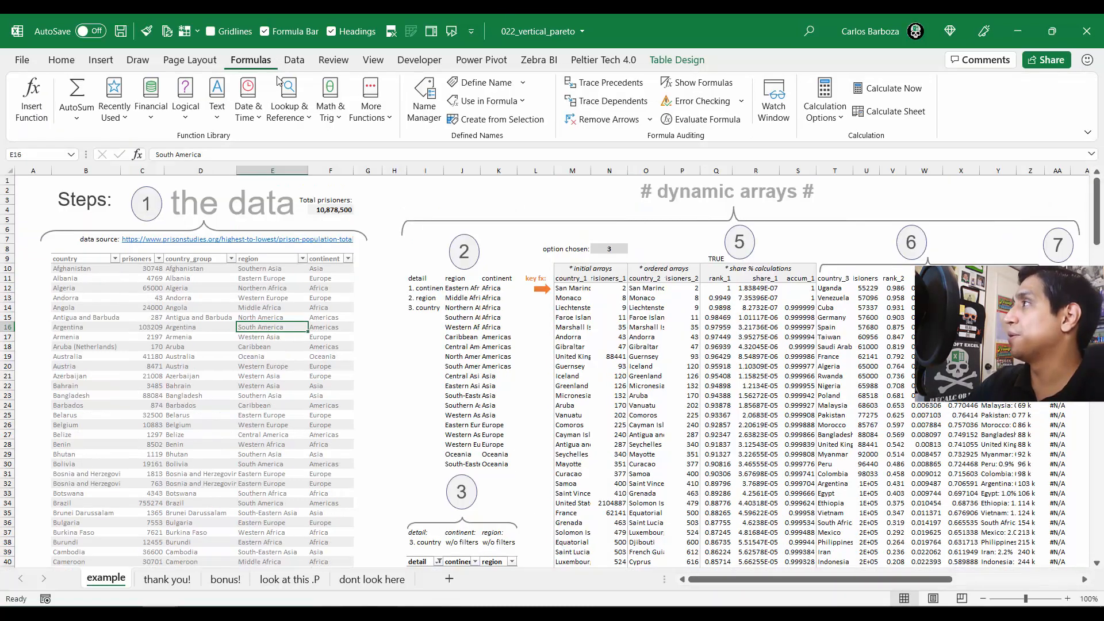
left_click(429, 109)
left_click_drag(340, 49, 312, 156)
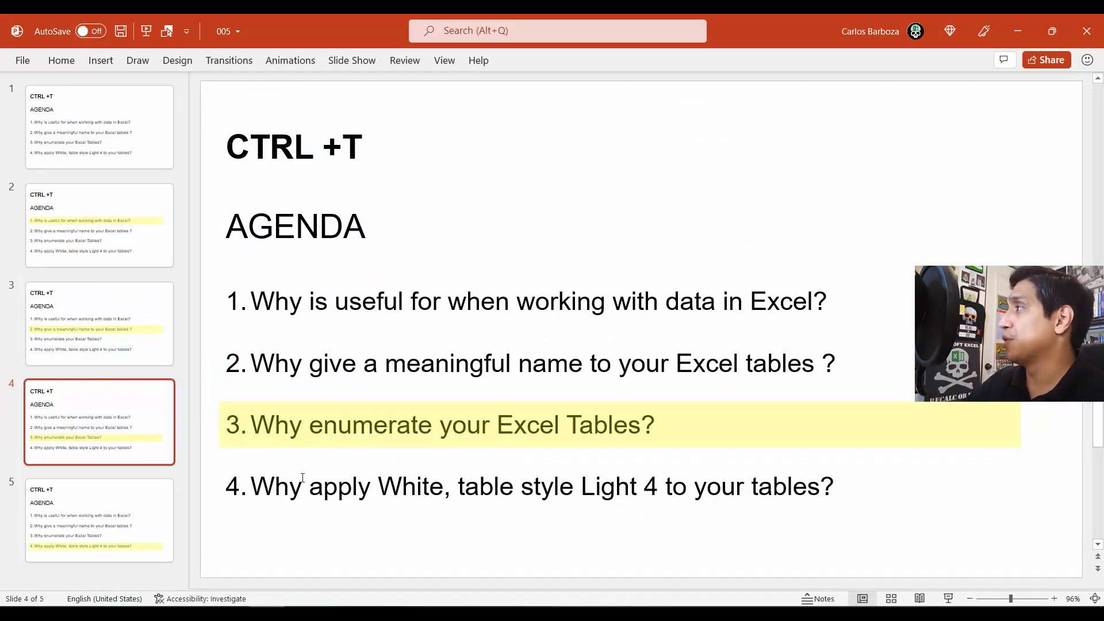
Step: Switch to the PowerPoint agenda, advance to slide 5 about White, Table Style Light 4, and return to the 005 ctrl+T workbook in Excel
scroll(302, 478, "down", 1)
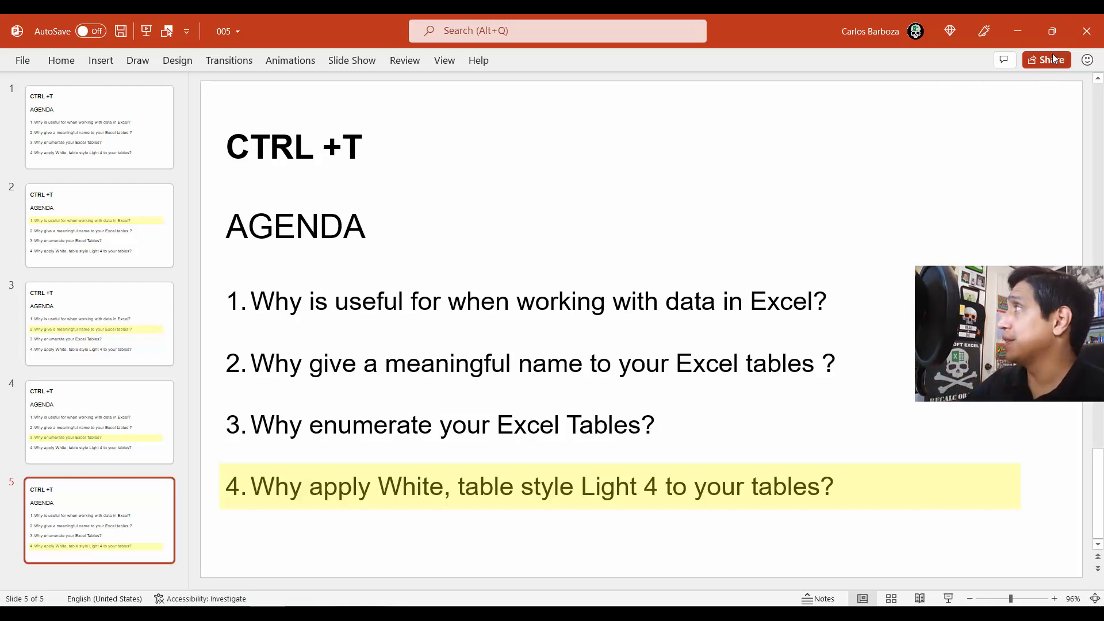
left_click(1024, 23)
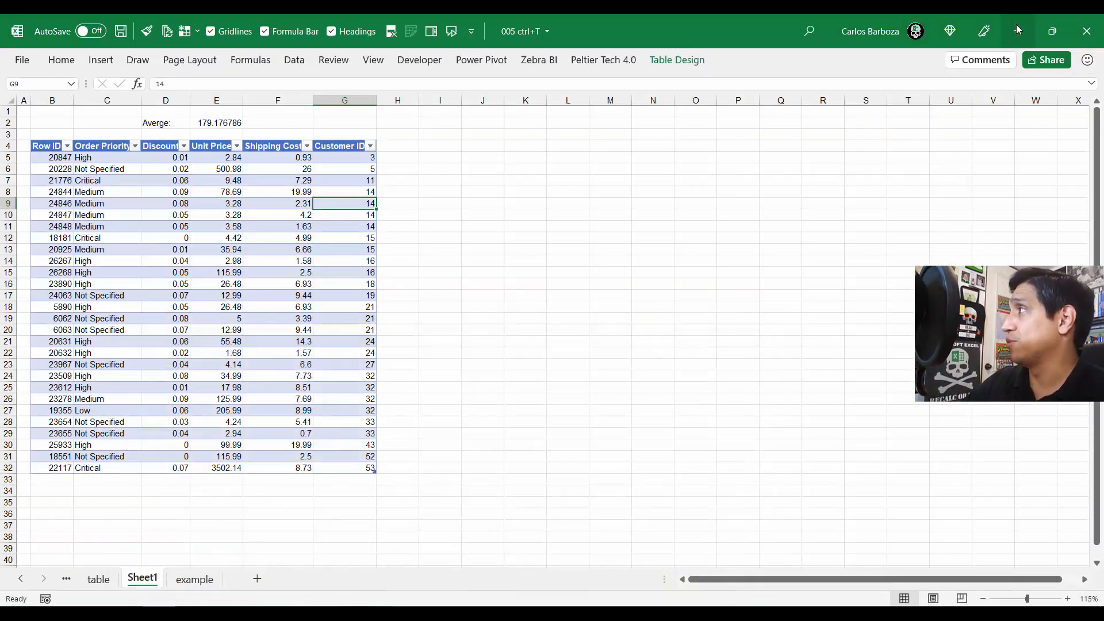
left_click(1053, 32)
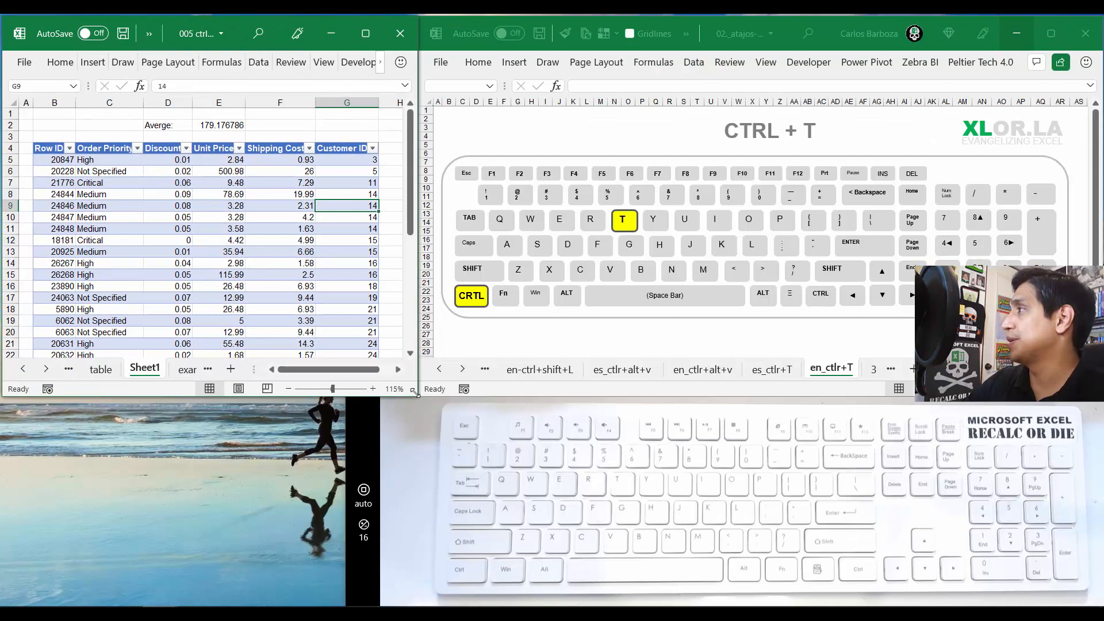
left_click_drag(416, 393, 407, 600)
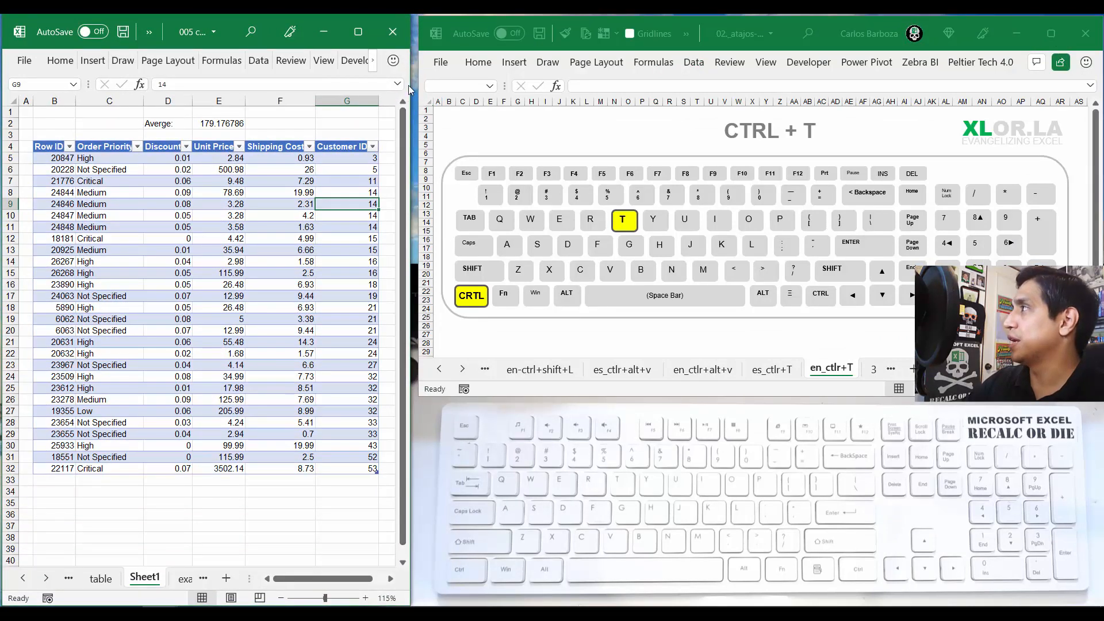
left_click(357, 31)
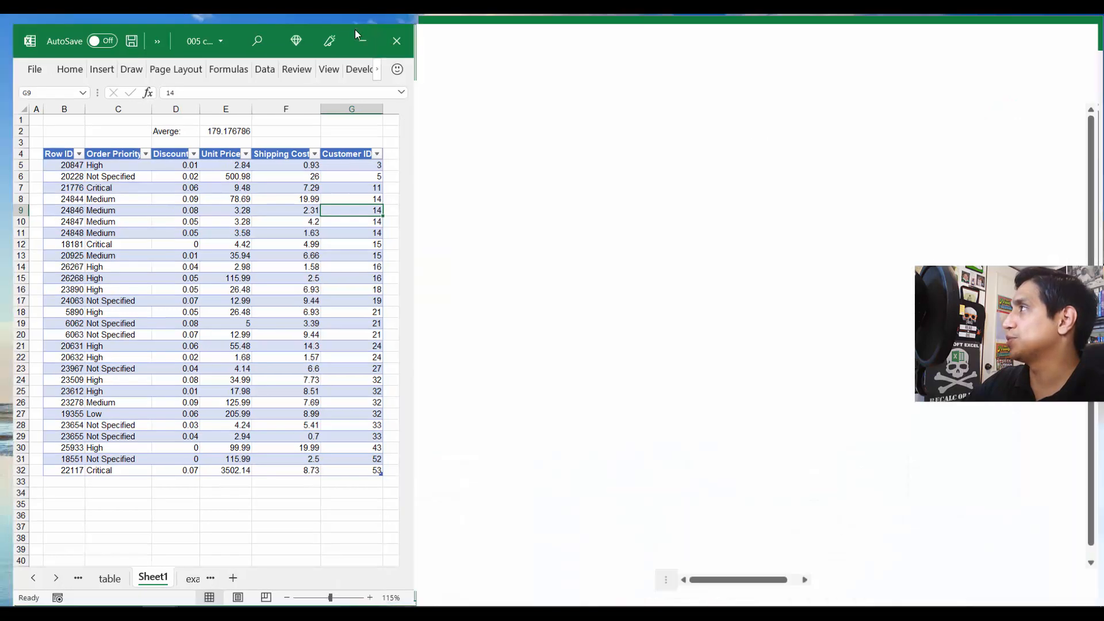
Step: Copy the whole table B4:G32, including its headers, and paste the copy starting at cell I4
left_click_drag(46, 147, 341, 465)
key("ctrl+c")
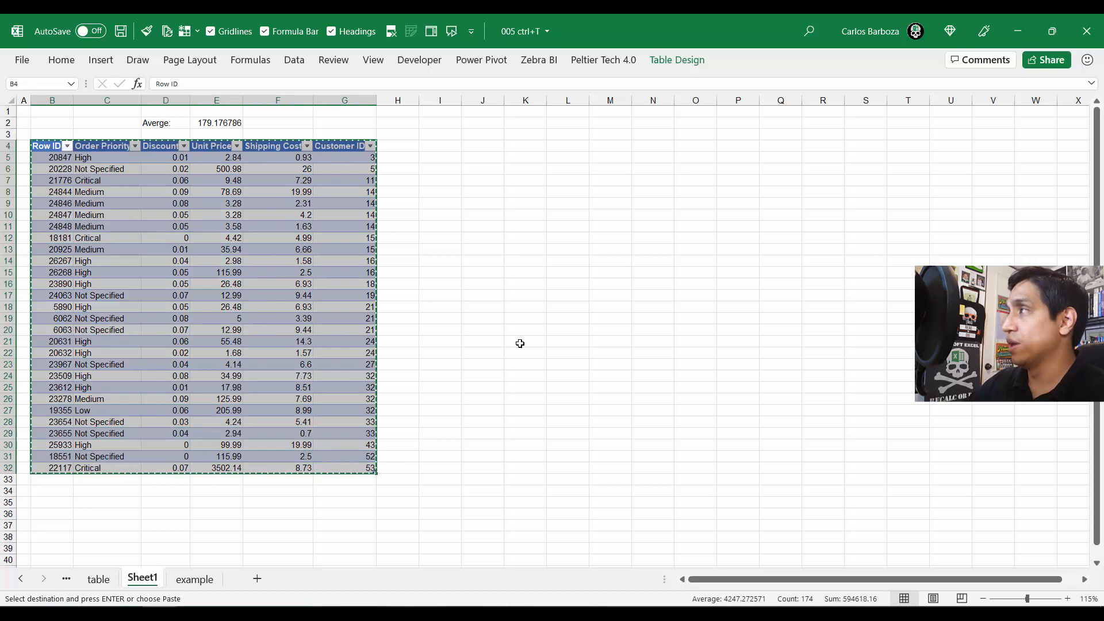
left_click(436, 144)
key("Return")
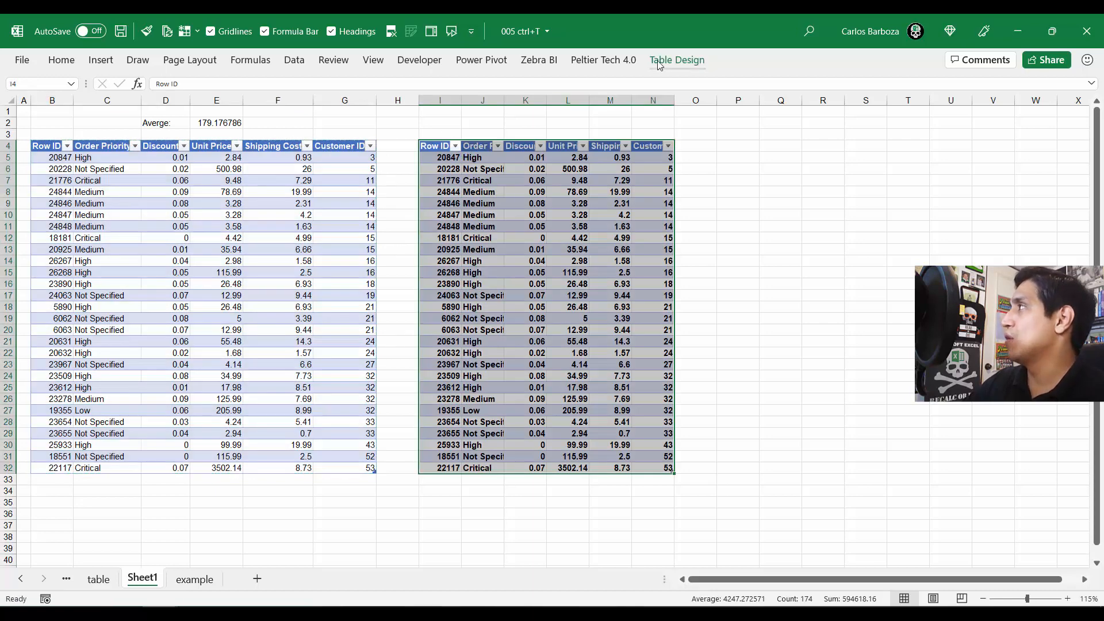
left_click(660, 65)
left_click(541, 204)
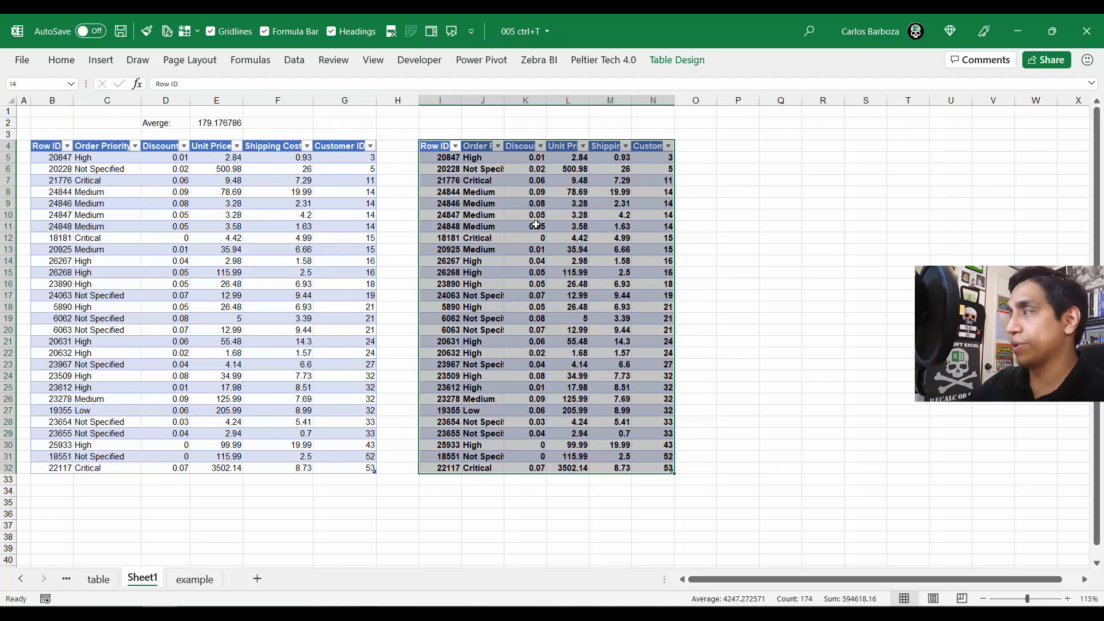
key("ctrl+z")
Step: Rename the copied table as _02_table_data and autofit the widths of columns I through N
left_click(668, 63)
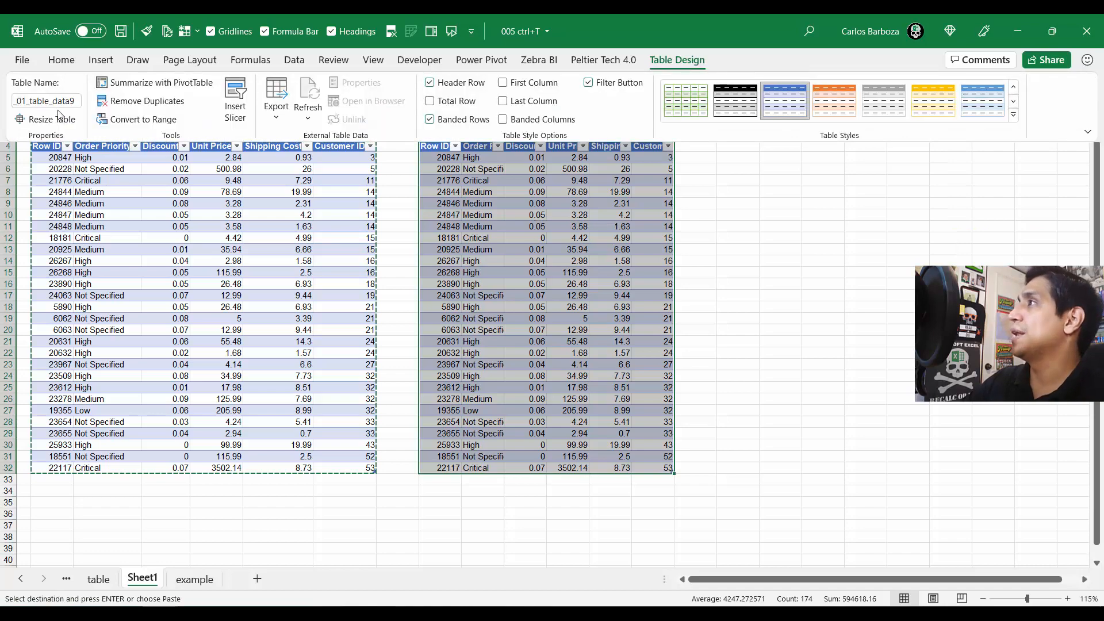
left_click(76, 101)
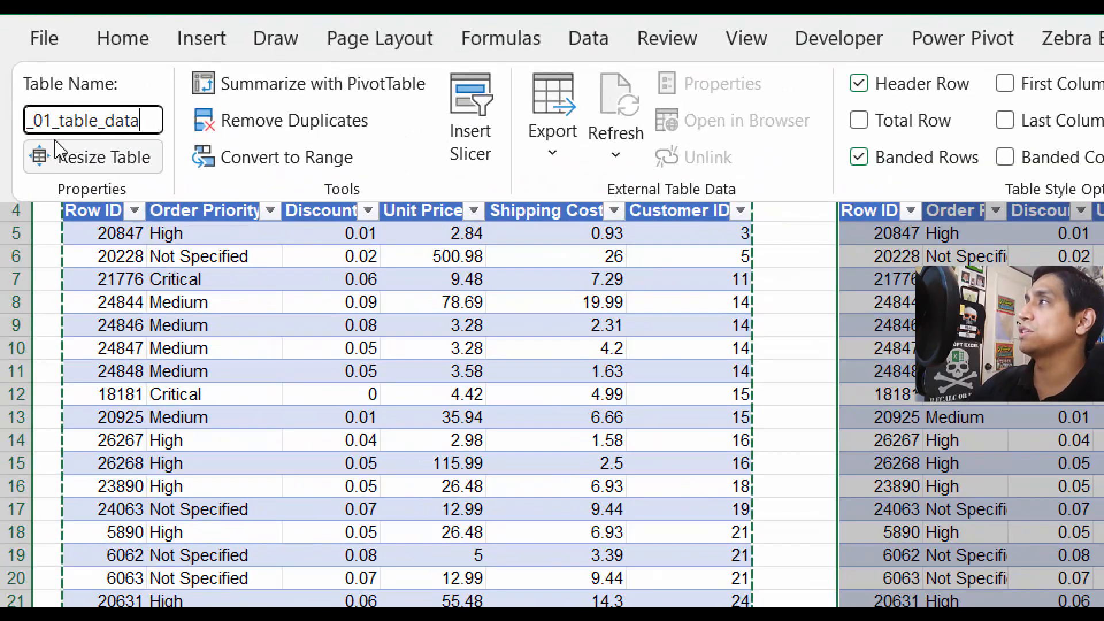
key("shift+Left")
type("2")
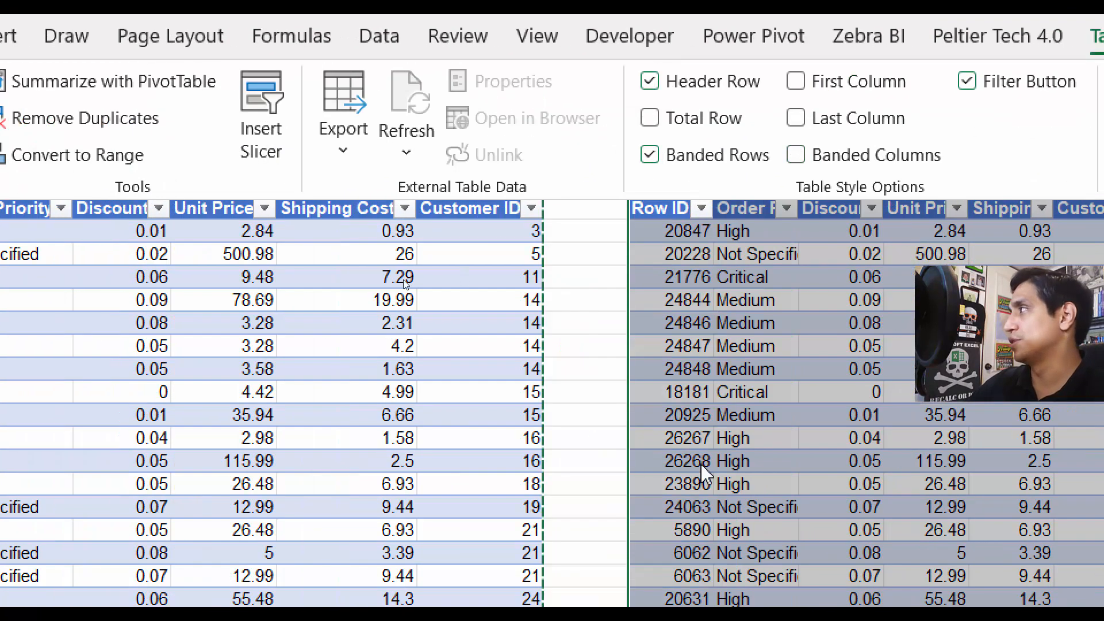
key("Return")
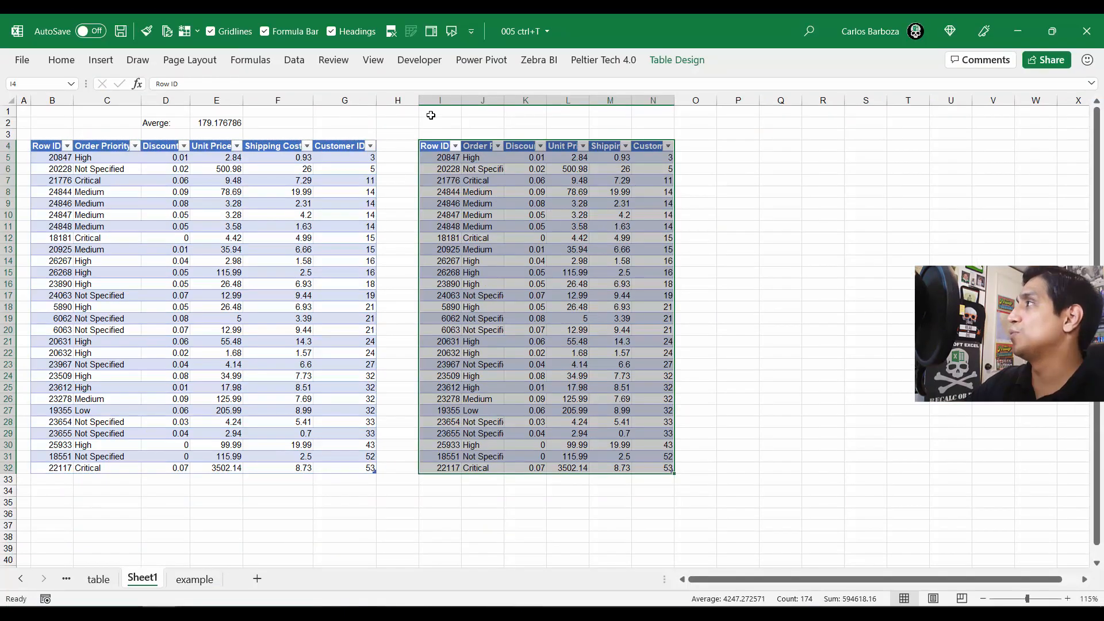
left_click_drag(440, 100, 685, 106)
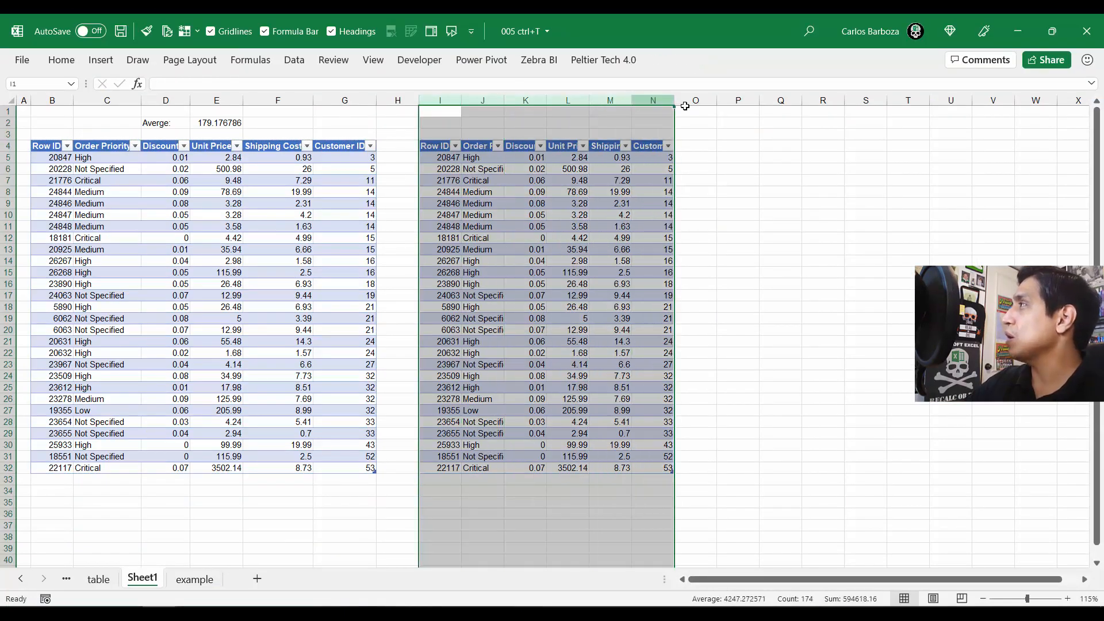
double_click(674, 100)
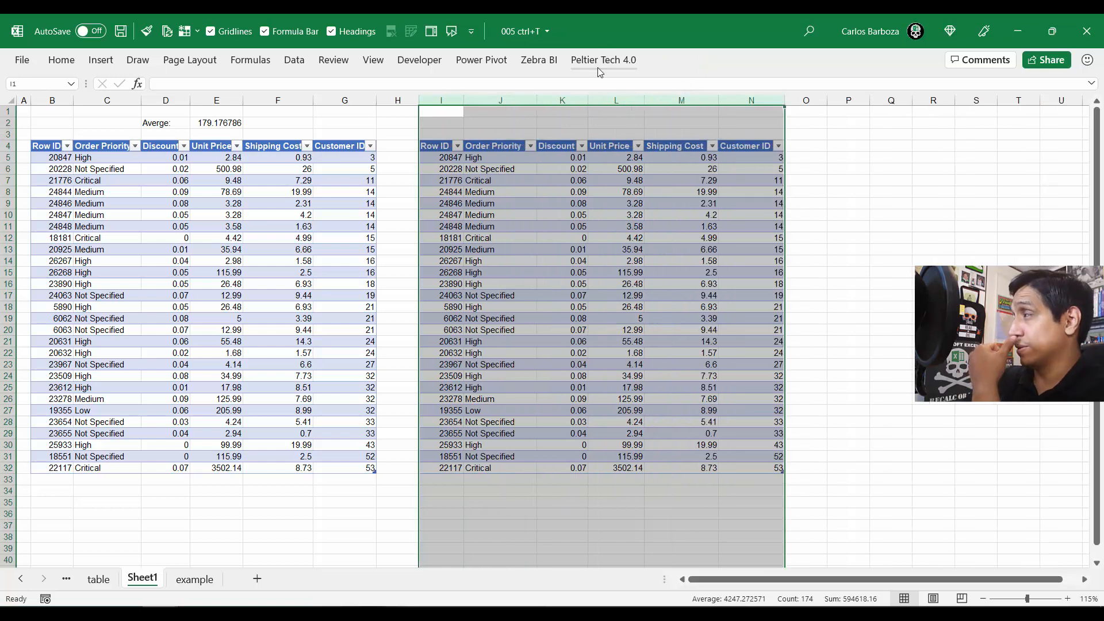
Step: Apply White, Table Style Light 4 to the _02_table_data table, then select a Row ID cell in the original table
left_click(690, 192)
left_click(677, 60)
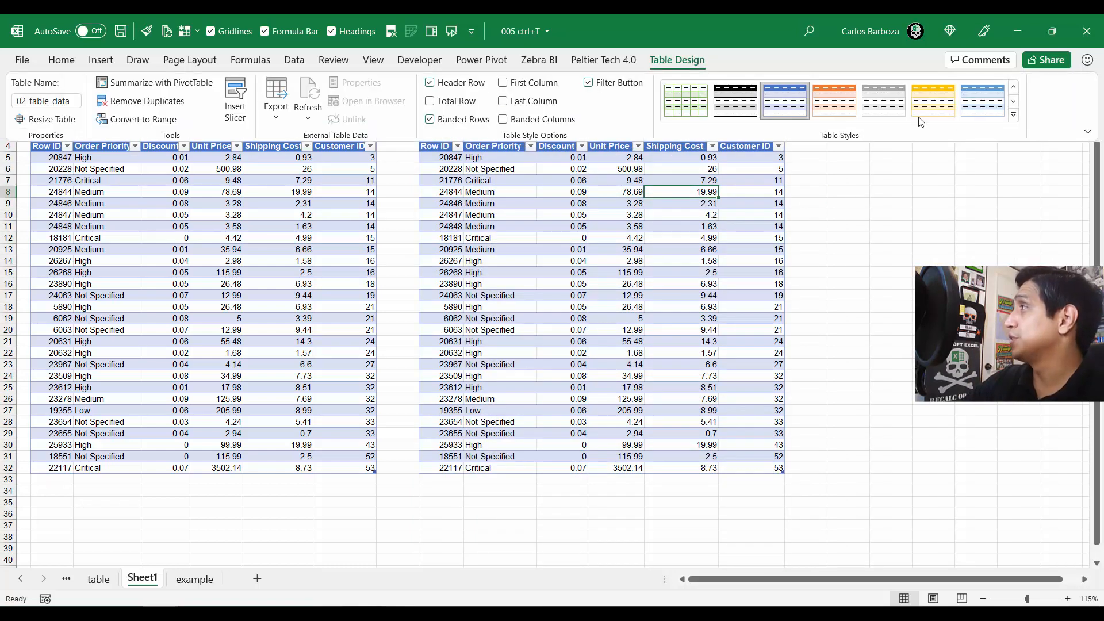
left_click(1014, 115)
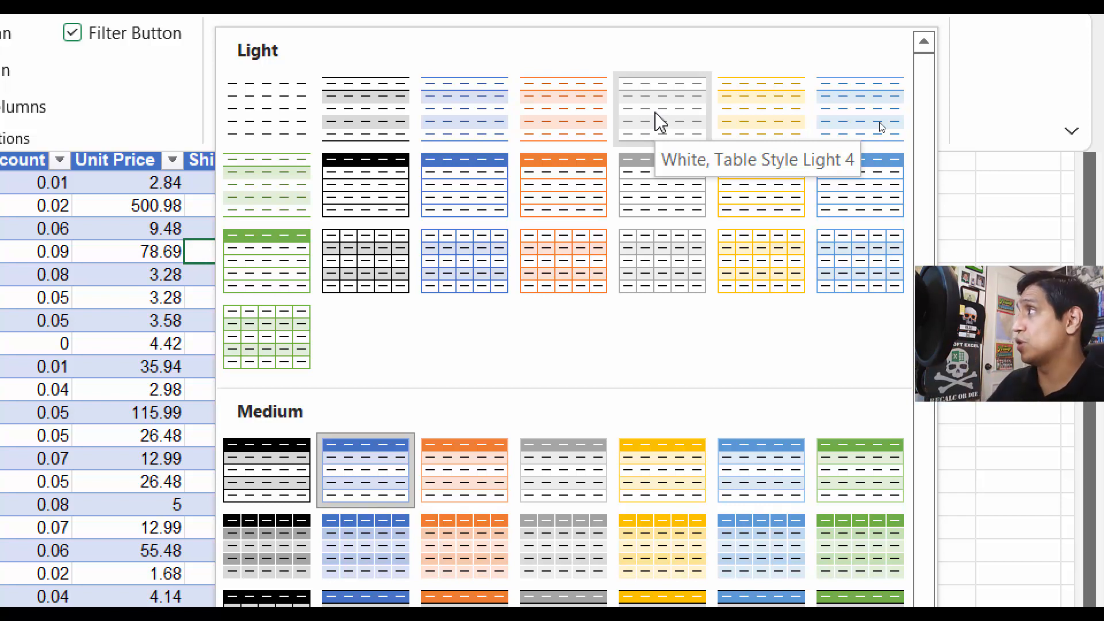
left_click(659, 123)
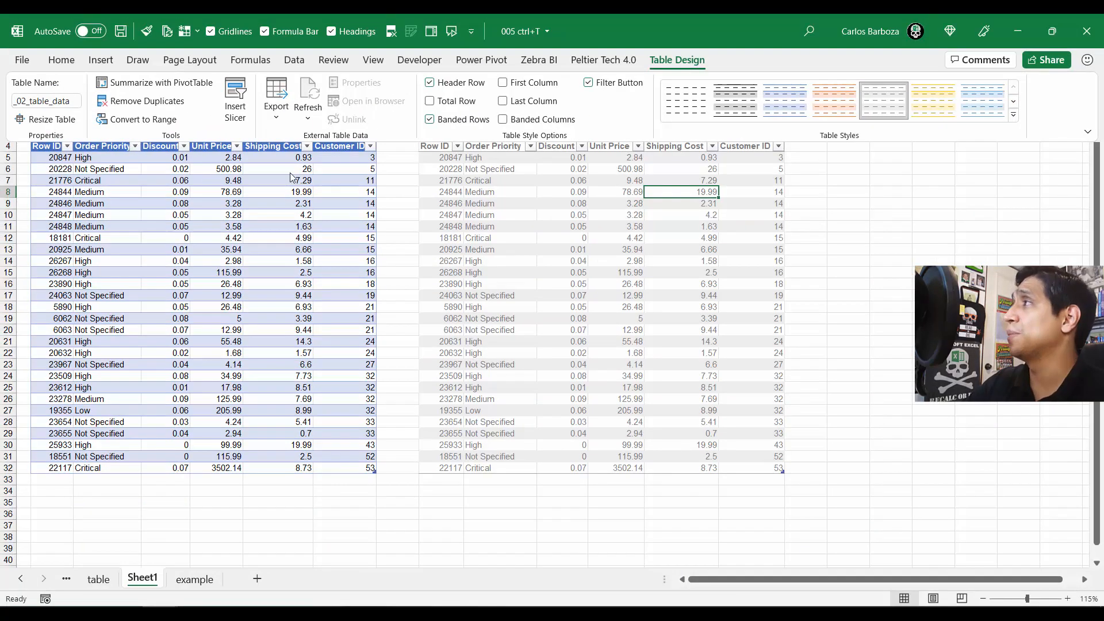
left_click(9, 308)
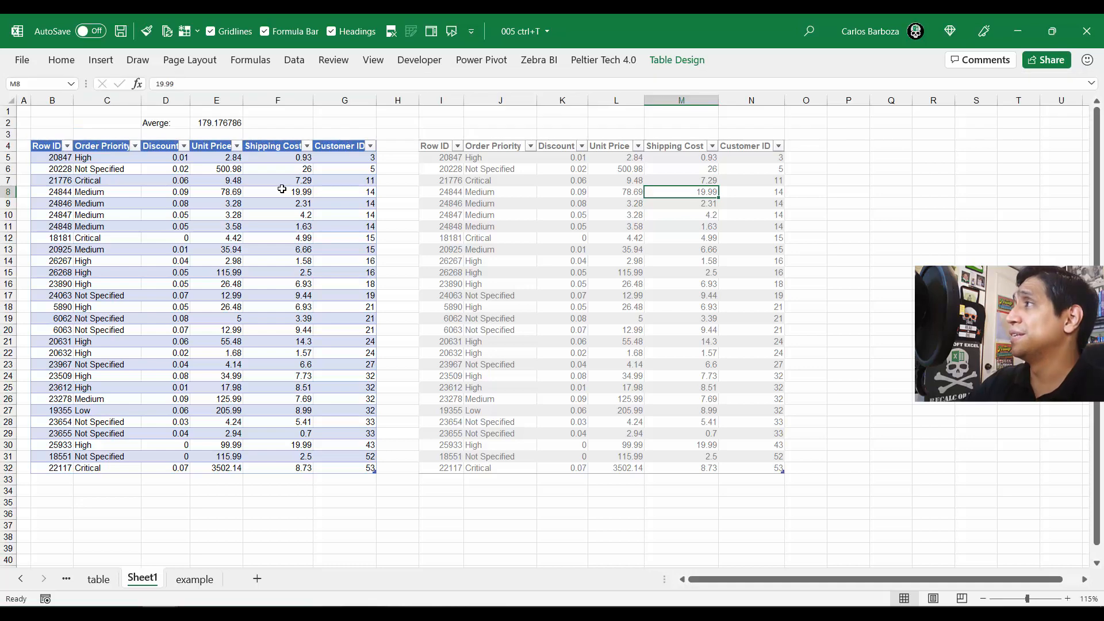
left_click(55, 286)
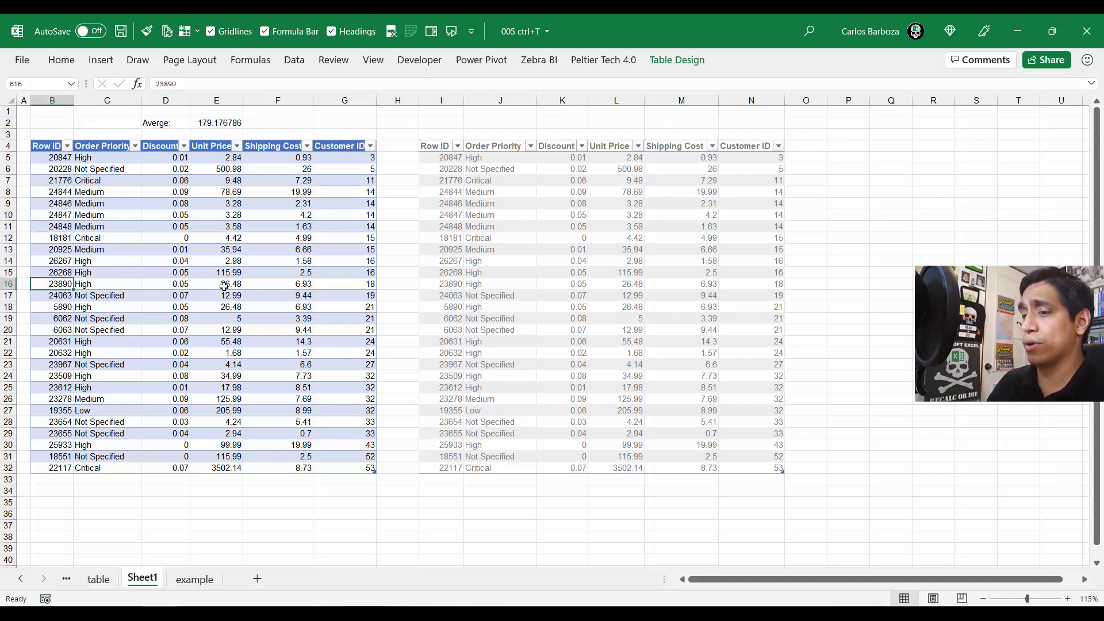
Step: Place the workbook window beside the keyboard reference and select the entire worksheet row 36 below the original table
left_click(1064, 27)
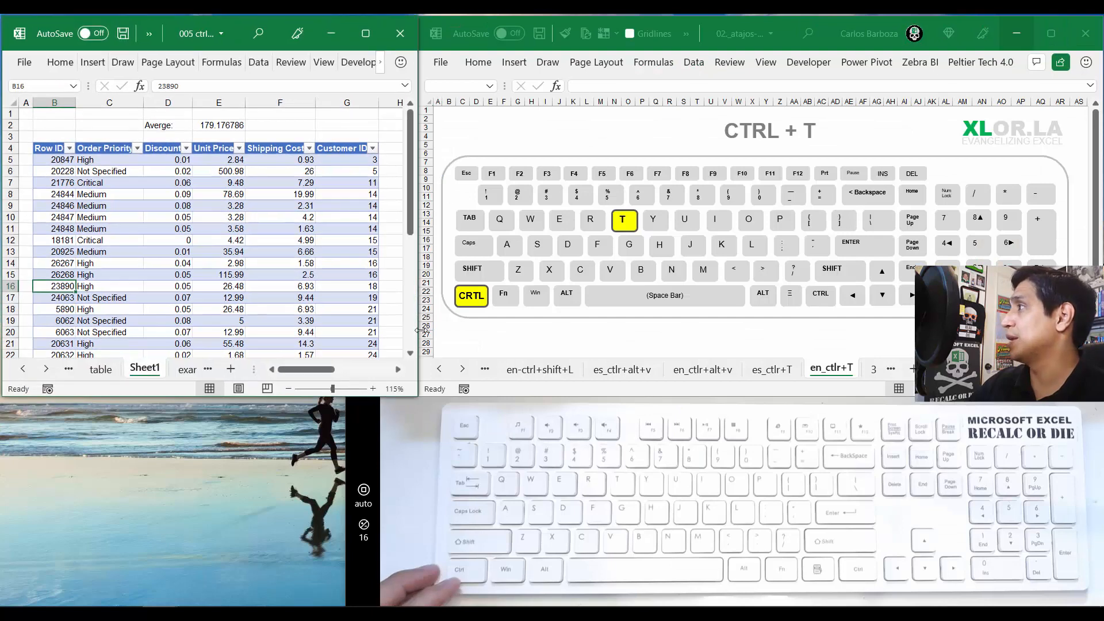
left_click_drag(417, 394, 413, 603)
left_click(148, 522)
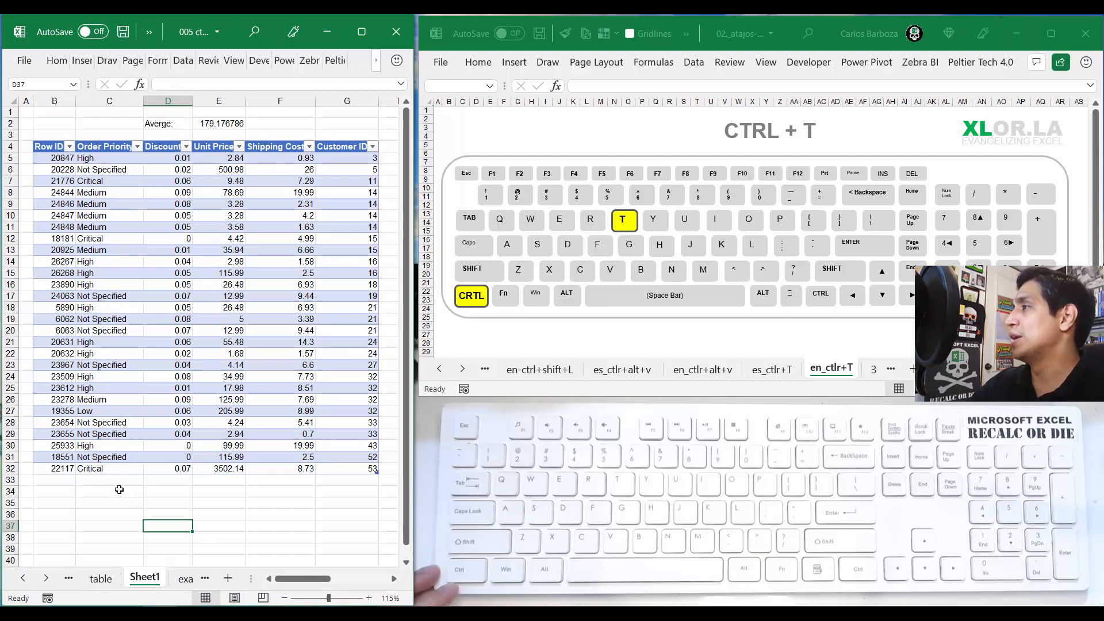
left_click(114, 492)
left_click(98, 509)
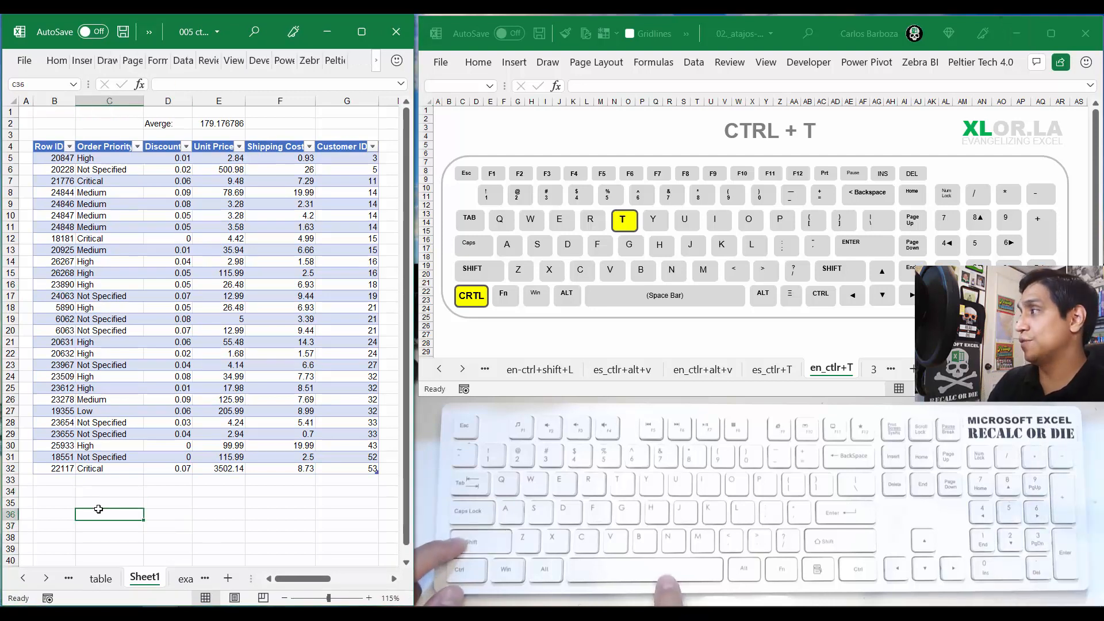
key("shift+space")
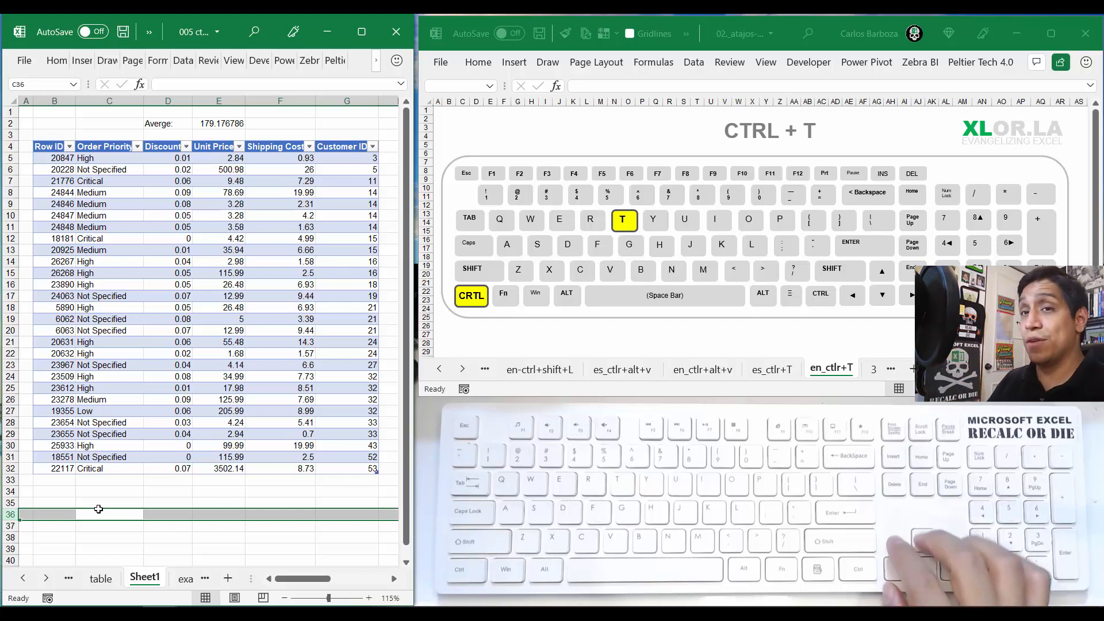
Step: Move up from row 36 to cell C28 inside the original table and select only that table row
key("Up")
key("Up")
key("Up")
key("Up")
key("Up")
key("Up")
key("Up")
key("Up")
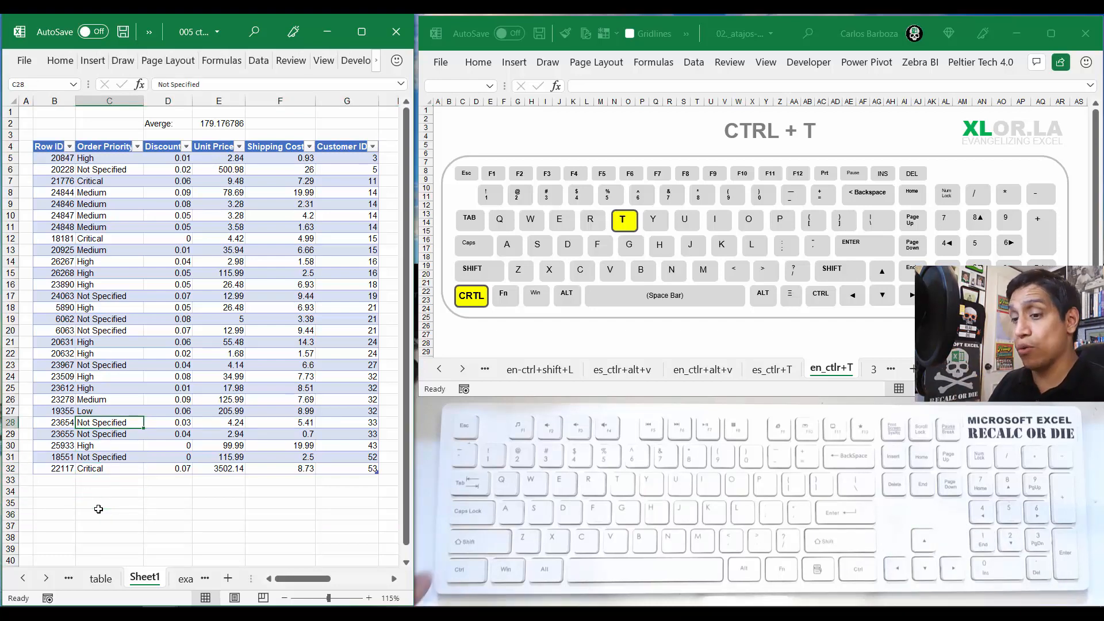
key("shift+space")
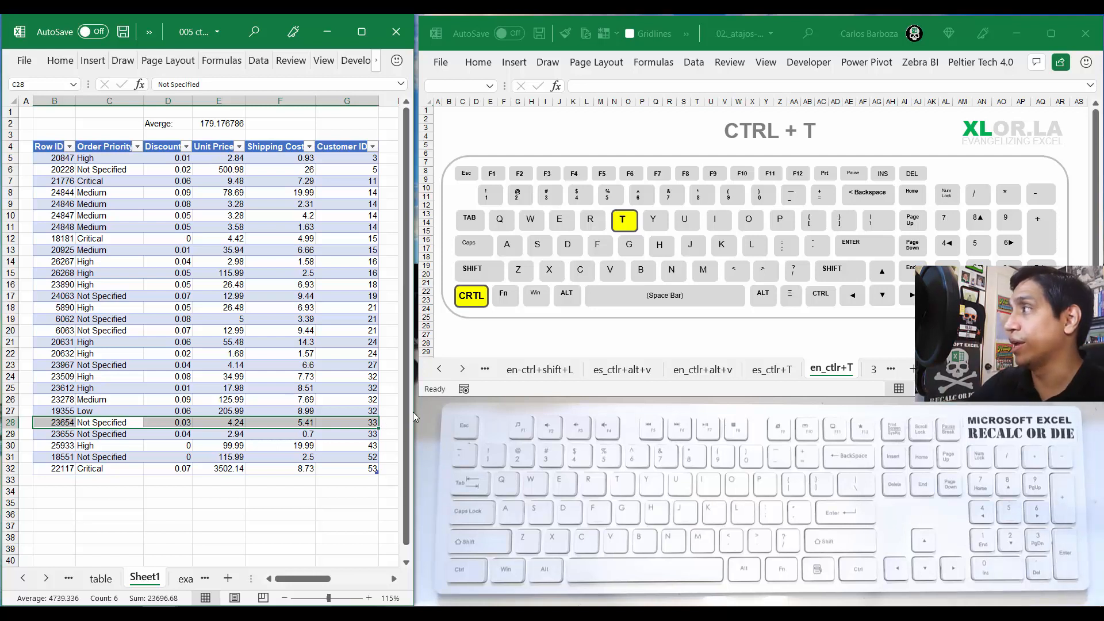
Step: Widen the workbook window, fill row 24 of the original table with yellow, and maximize the window
left_click_drag(413, 412, 466, 400)
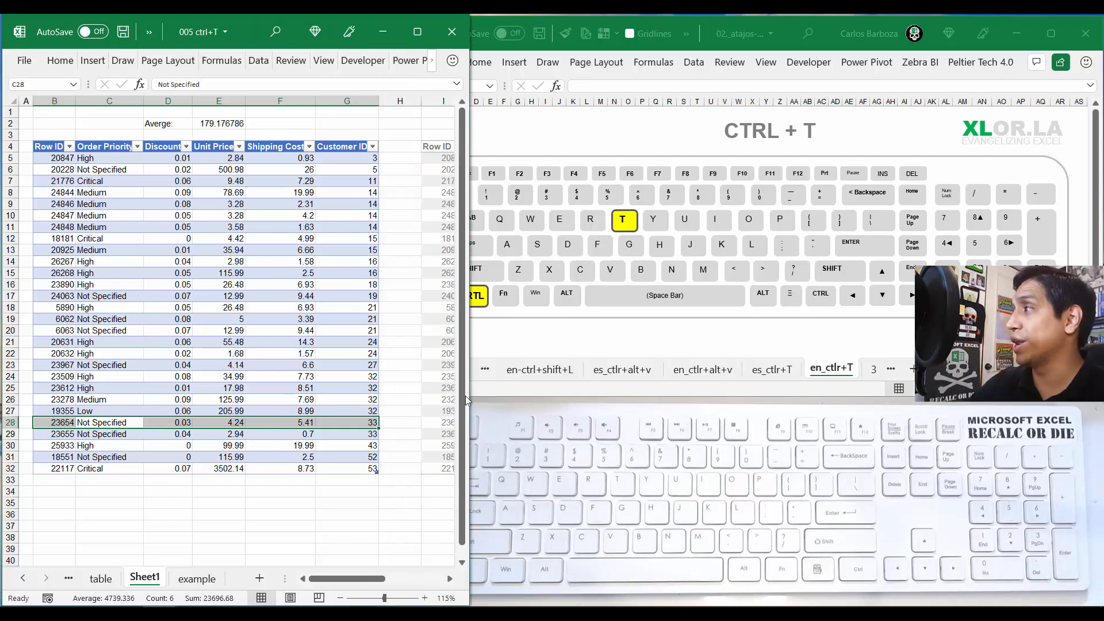
left_click(171, 377)
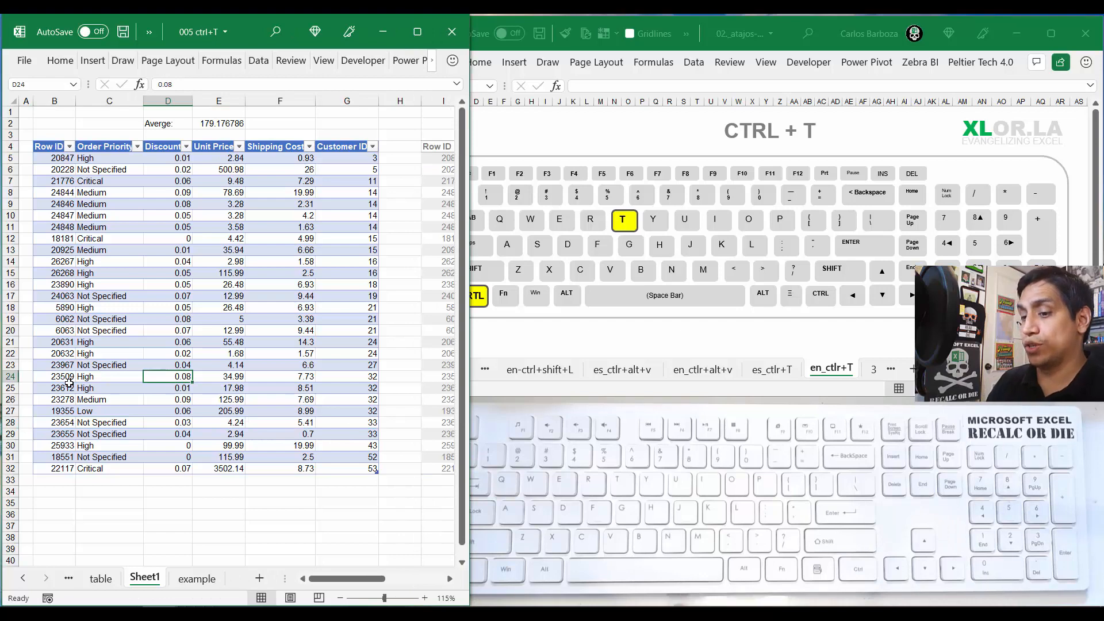
key("shift+space")
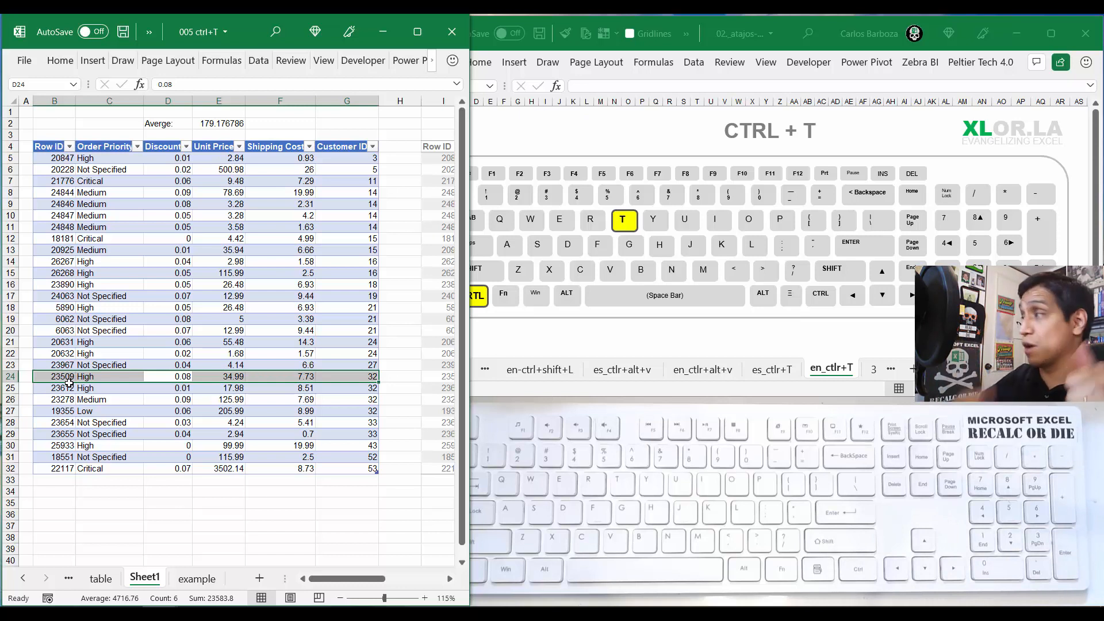
left_click(60, 60)
left_click(122, 127)
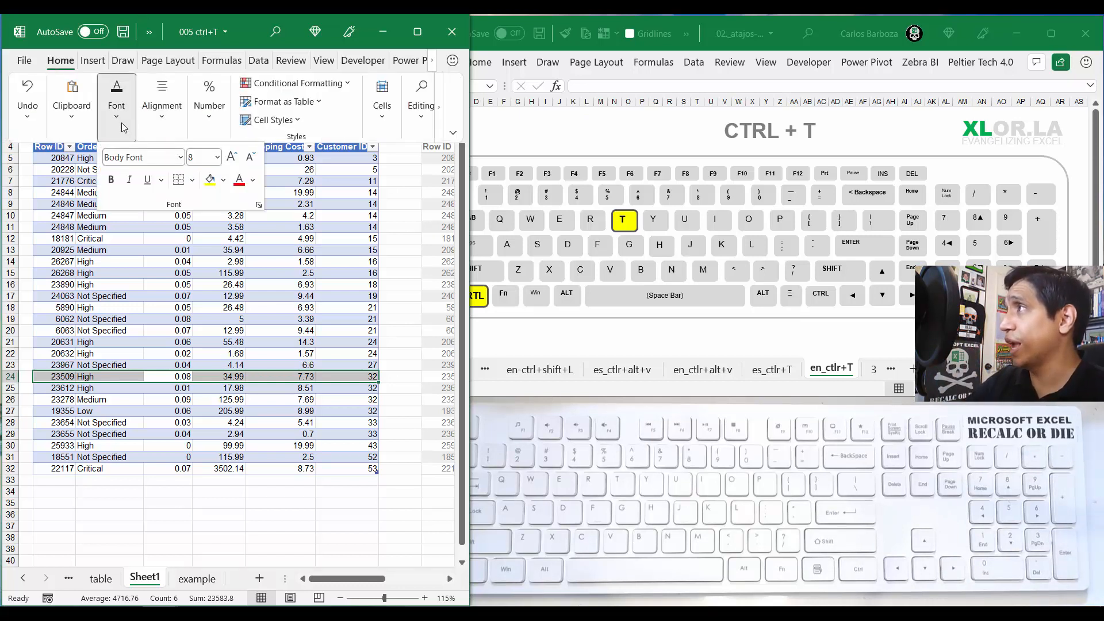
left_click(210, 179)
key("Escape")
key("Escape")
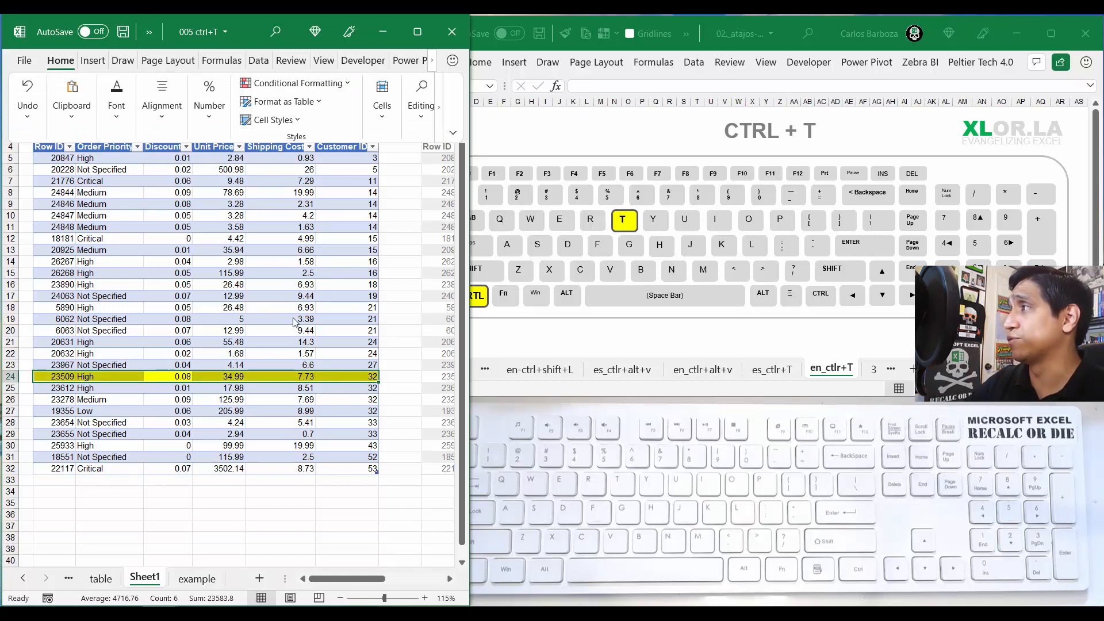
left_click(219, 434)
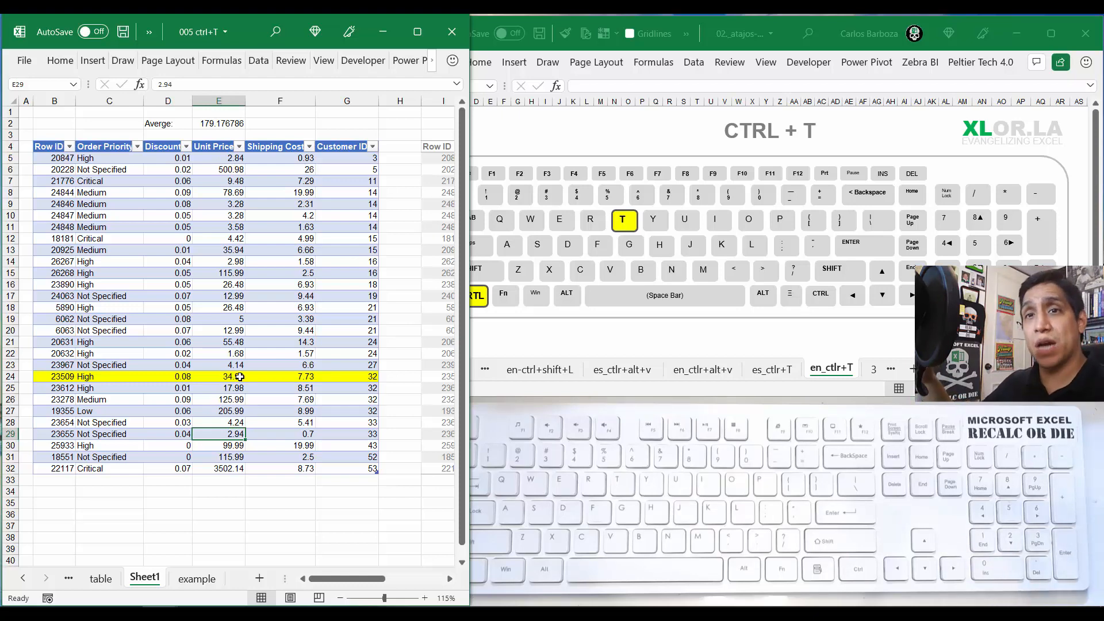
left_click(423, 44)
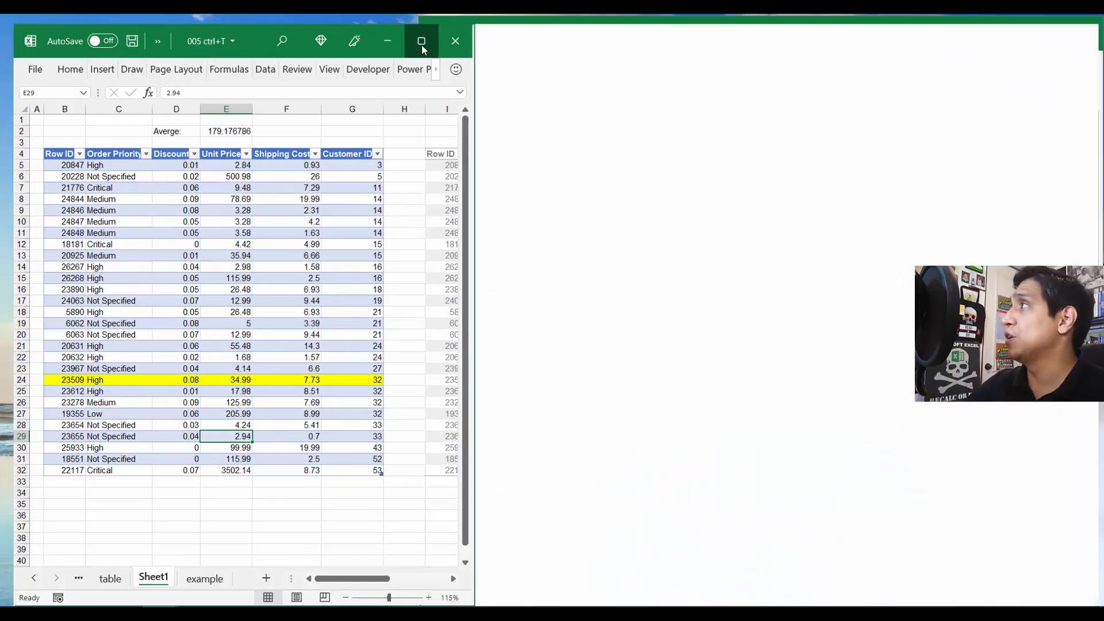
Step: Fill row 24 of the _02_table_data table with yellow, hide the worksheet gridlines, and select that row's Row ID cell
left_click_drag(441, 371, 765, 382)
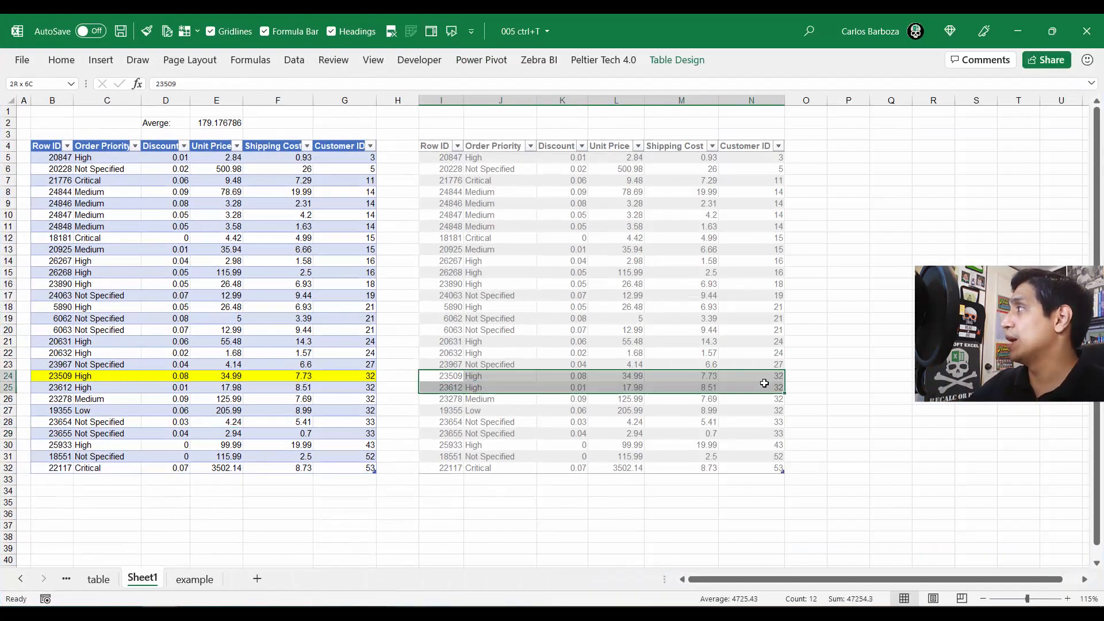
left_click_drag(453, 375, 734, 377)
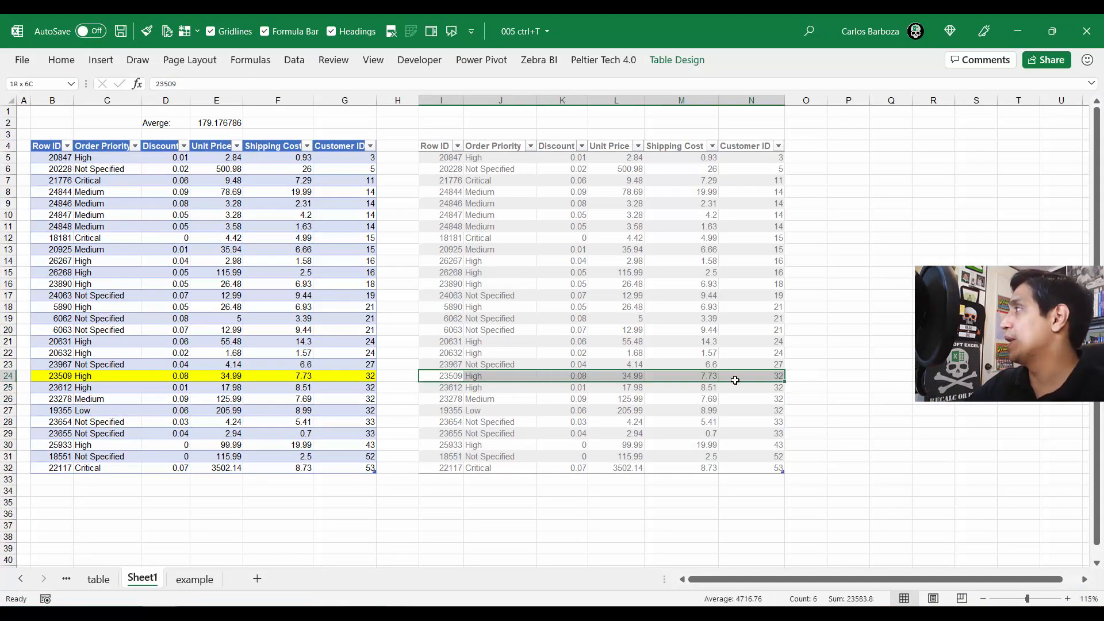
left_click(52, 75)
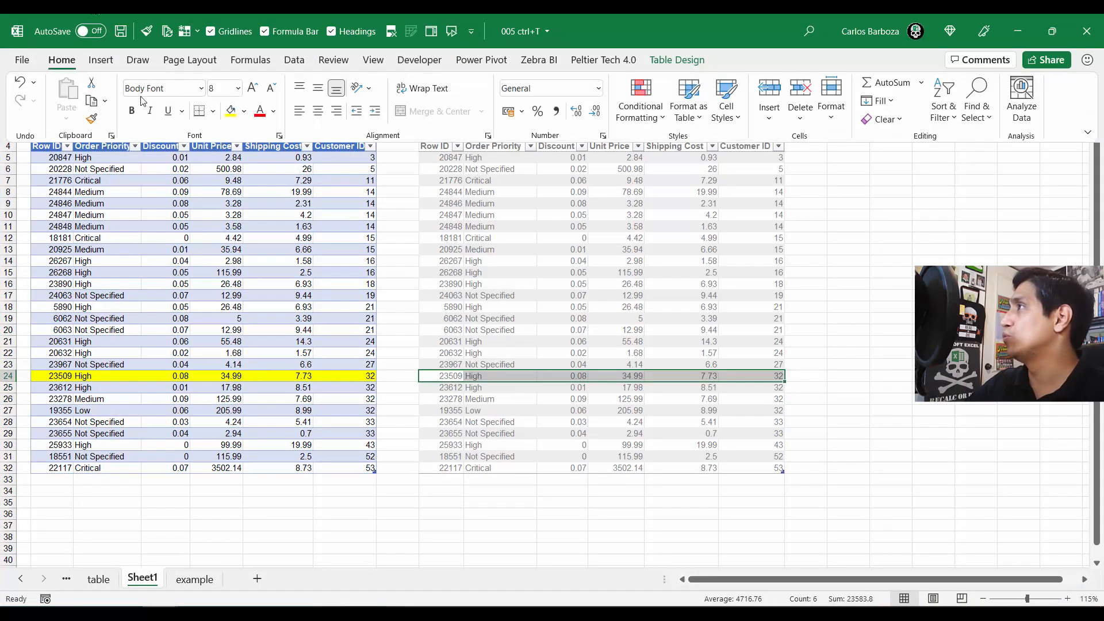
left_click(229, 111)
left_click_drag(575, 353, 576, 345)
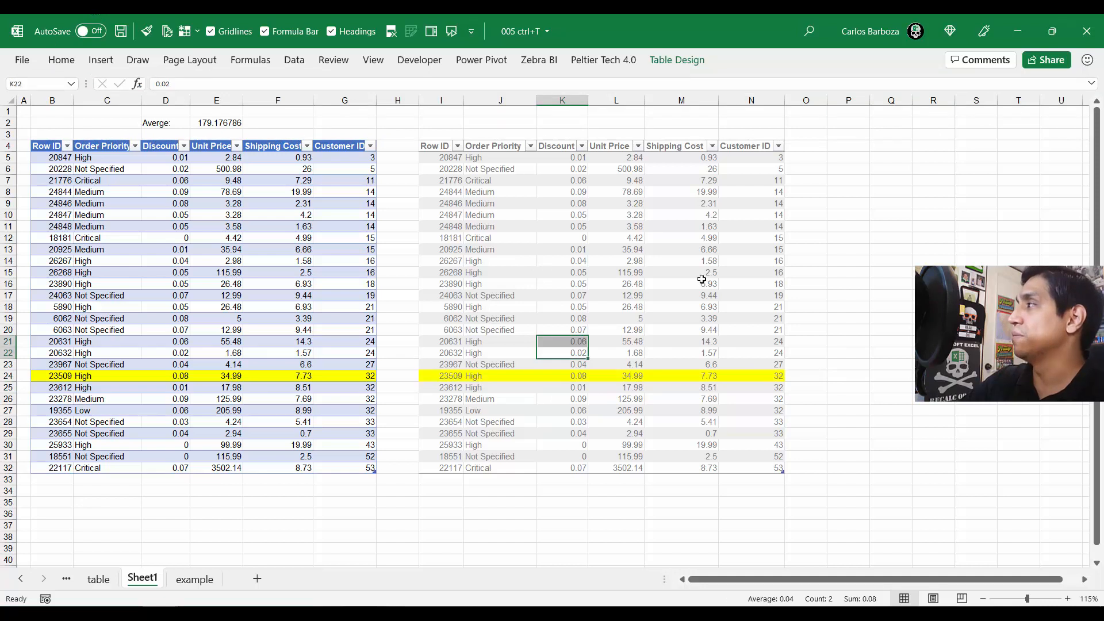
left_click(236, 35)
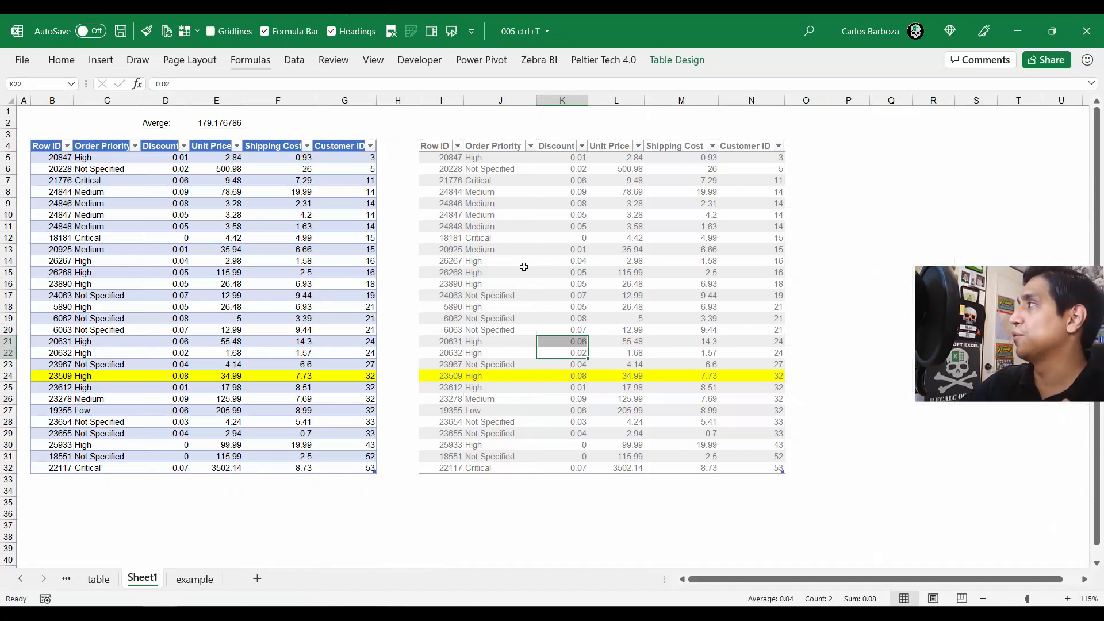
left_click(443, 375)
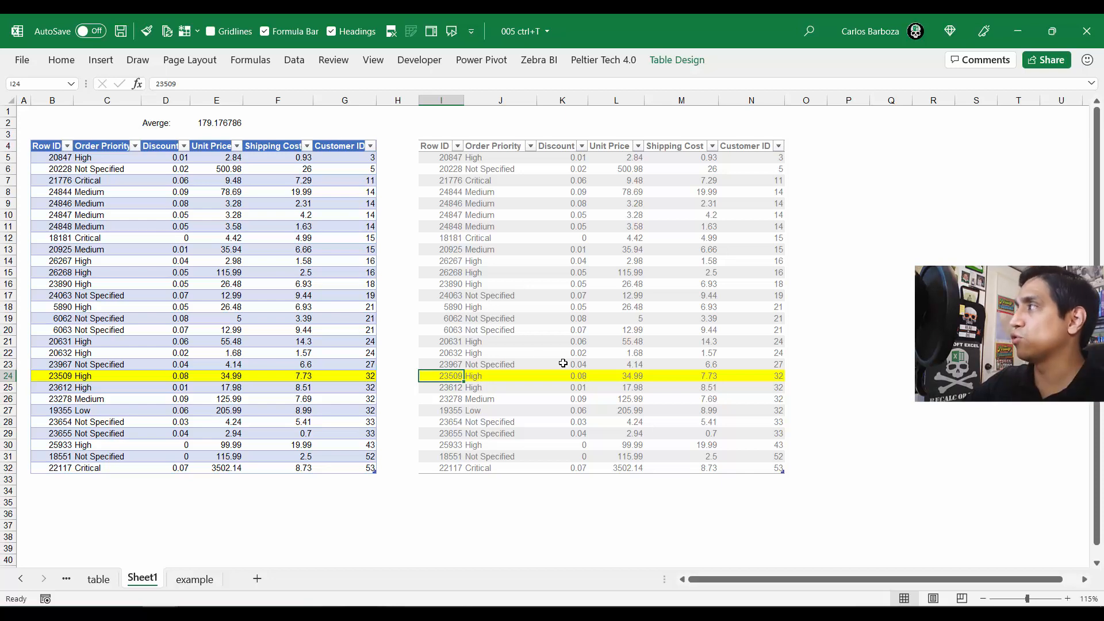
Step: Fill row 15 of the _02_table_data table with light orange, then deselect the row
left_click_drag(448, 272, 759, 273)
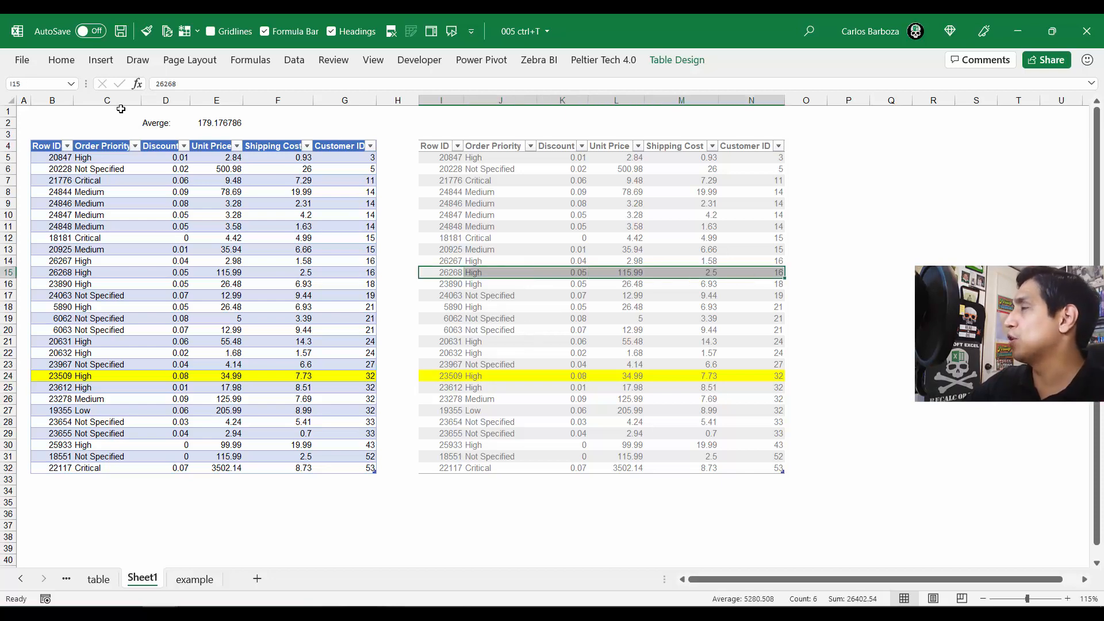
left_click(70, 62)
left_click(244, 111)
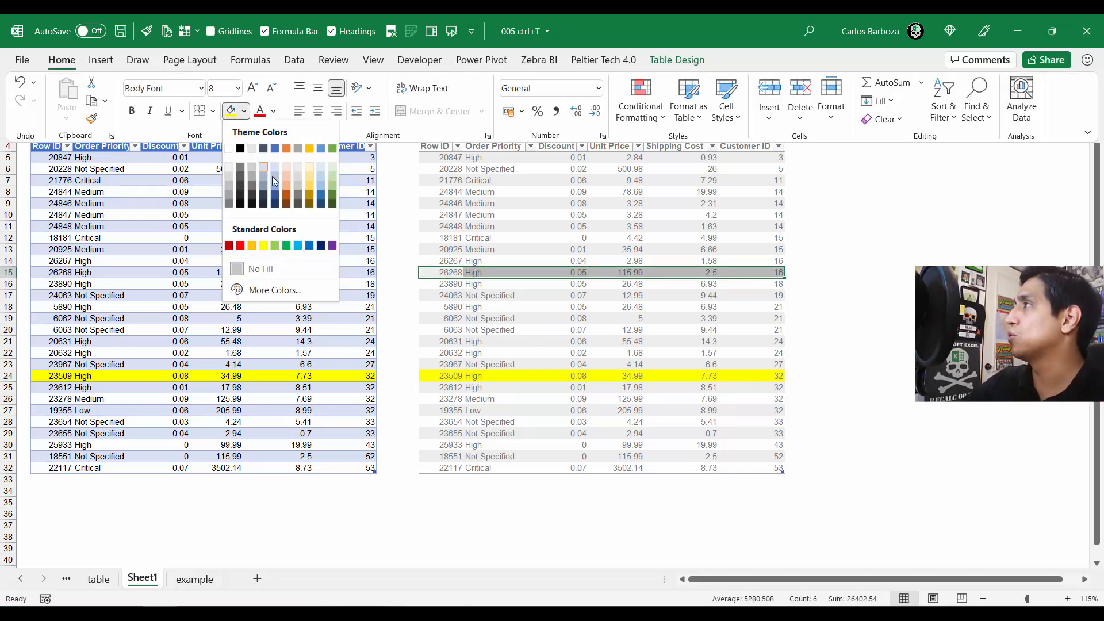
left_click(288, 175)
key("ctrl+F1")
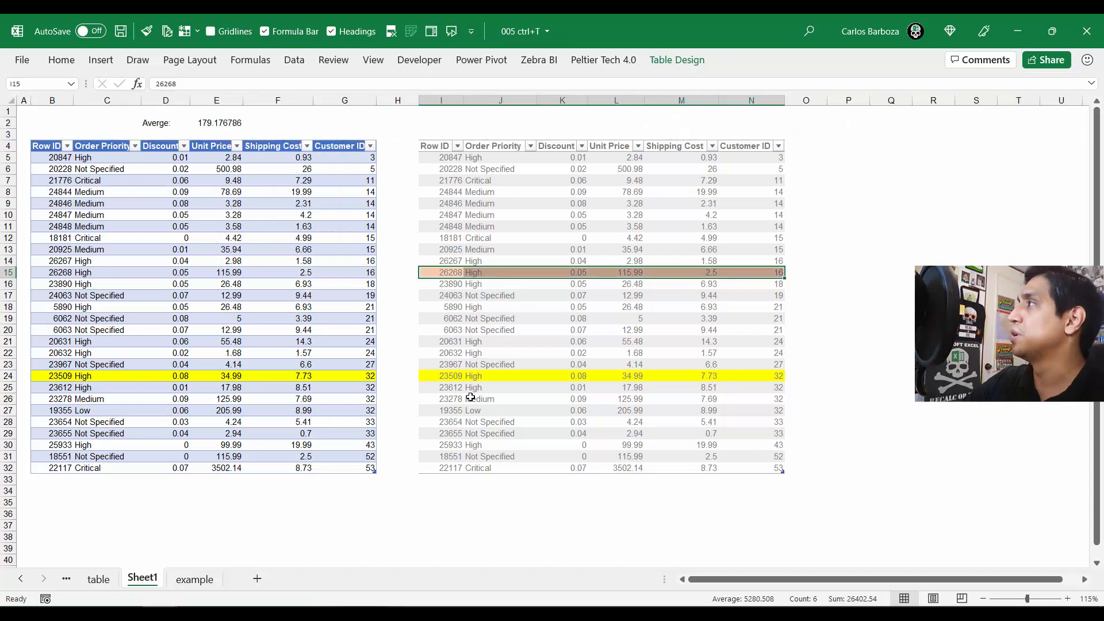
left_click(501, 399)
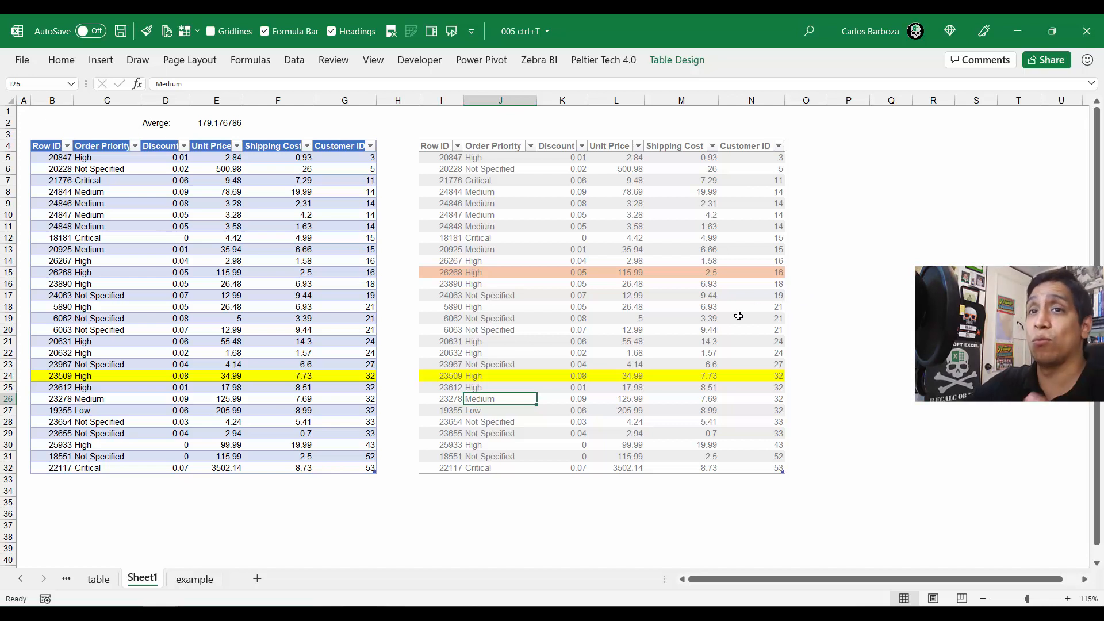
Step: Try a gold banded style from the Medium group on the _02_table_data table
left_click(593, 217)
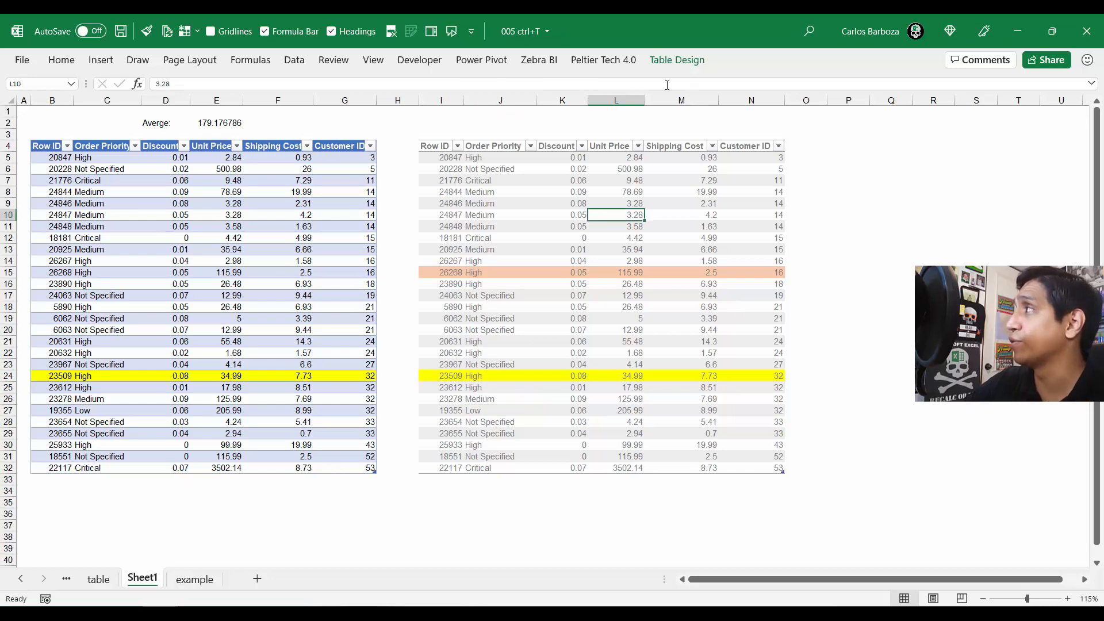
left_click(671, 59)
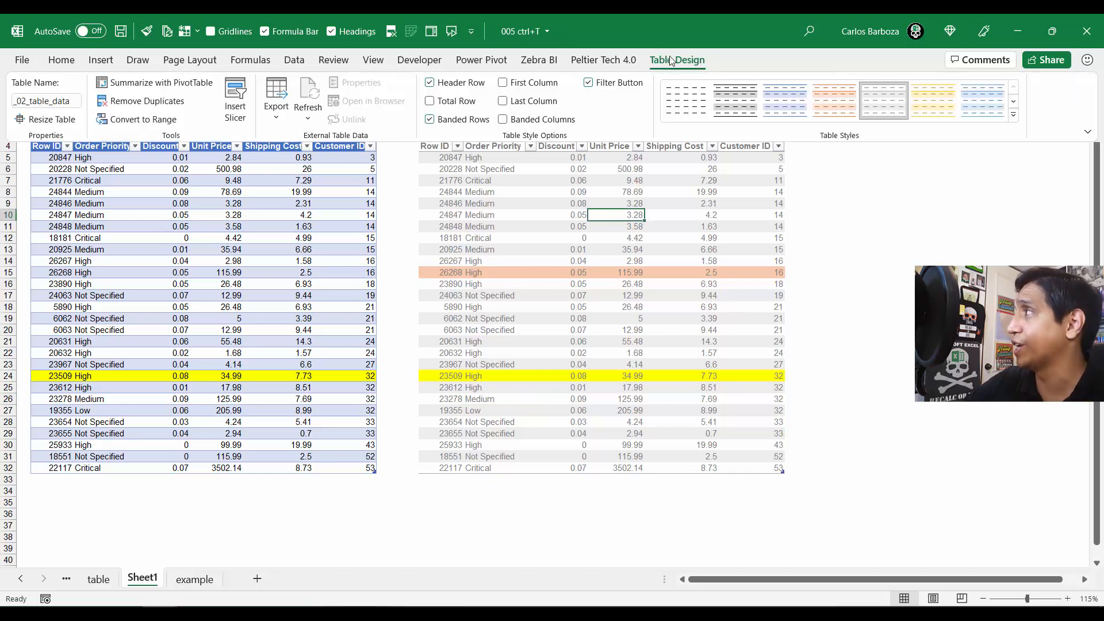
left_click(1011, 114)
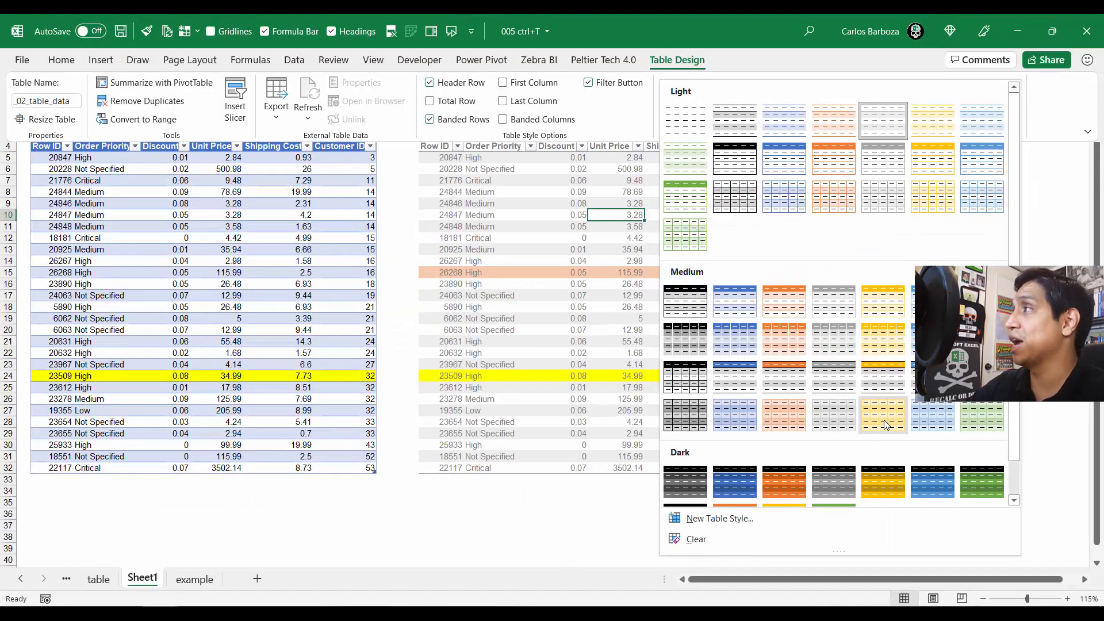
left_click(666, 432)
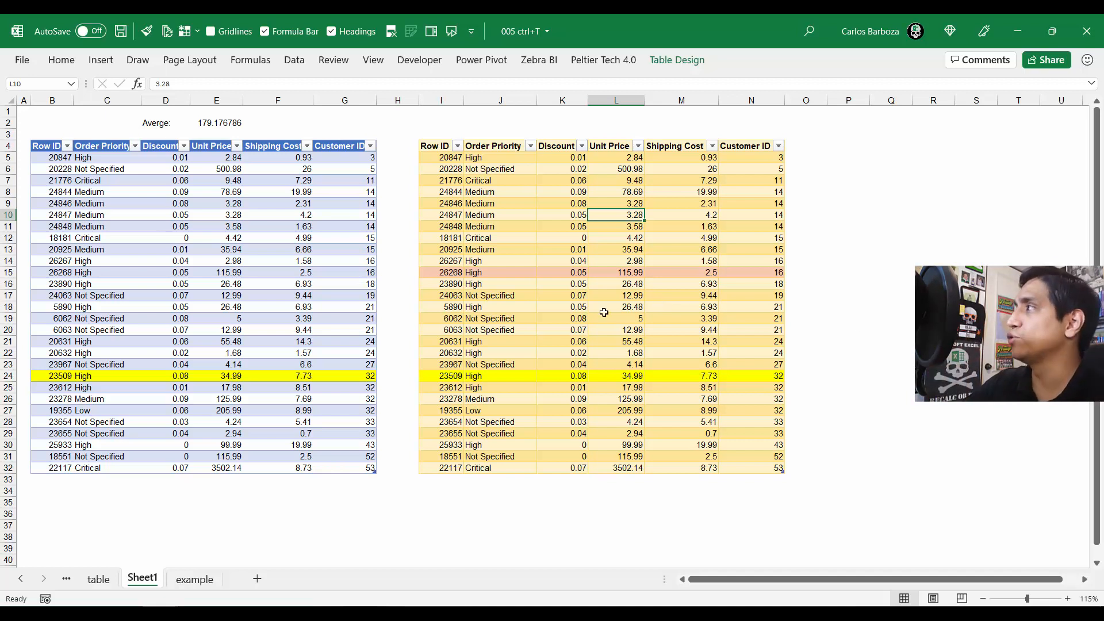
Step: Try a standard purple fill on row 15 of the gold-styled table, then select another cell in that table
left_click_drag(448, 272, 736, 273)
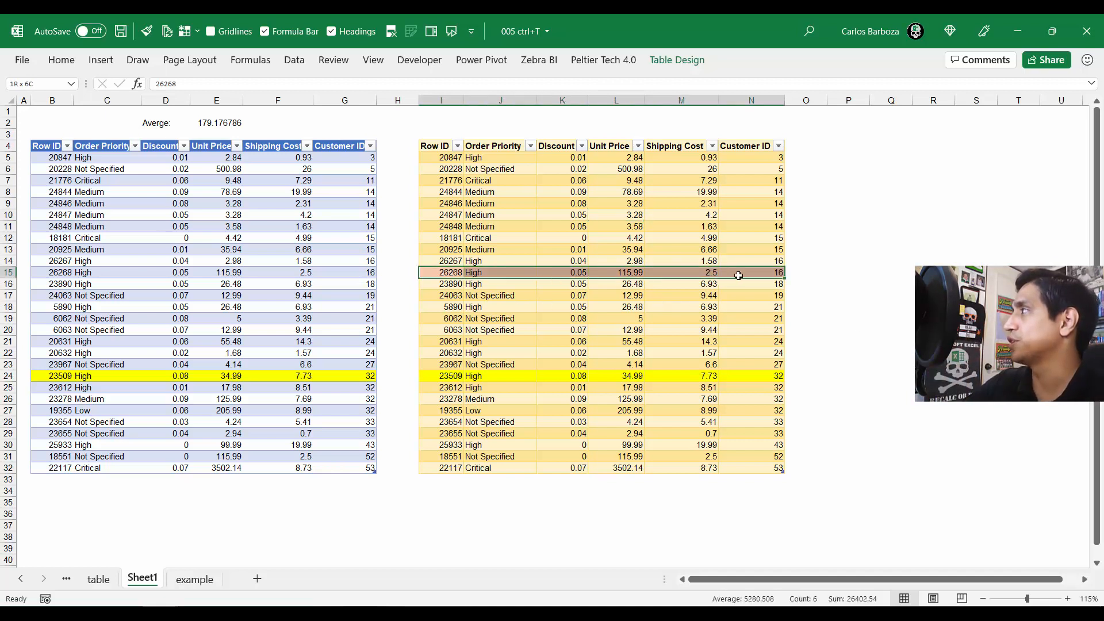
left_click(62, 60)
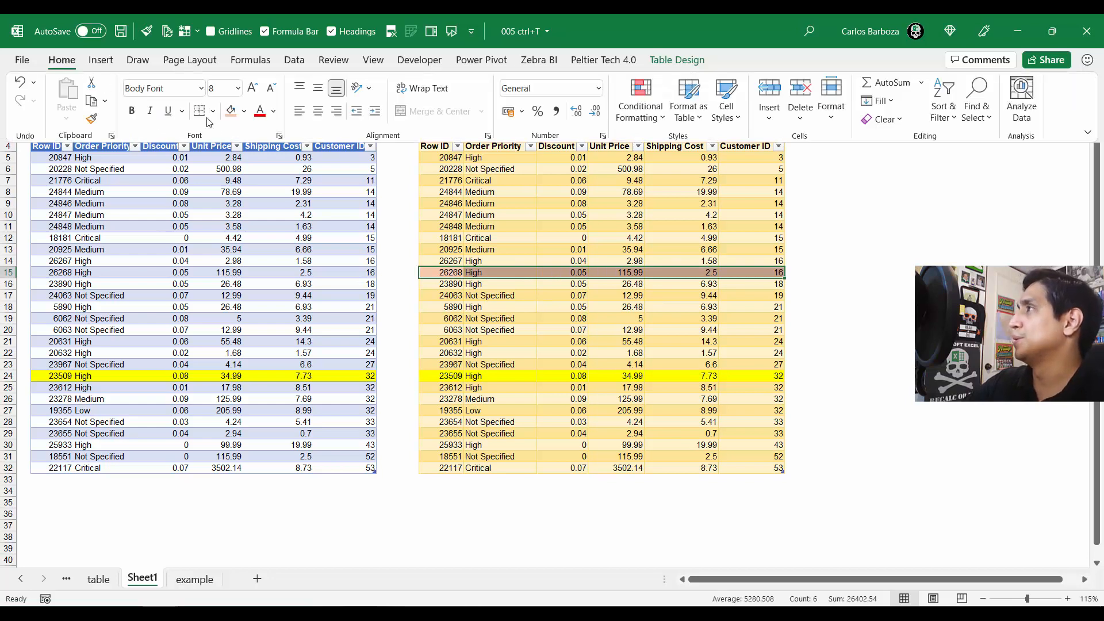
left_click(244, 110)
left_click(333, 246)
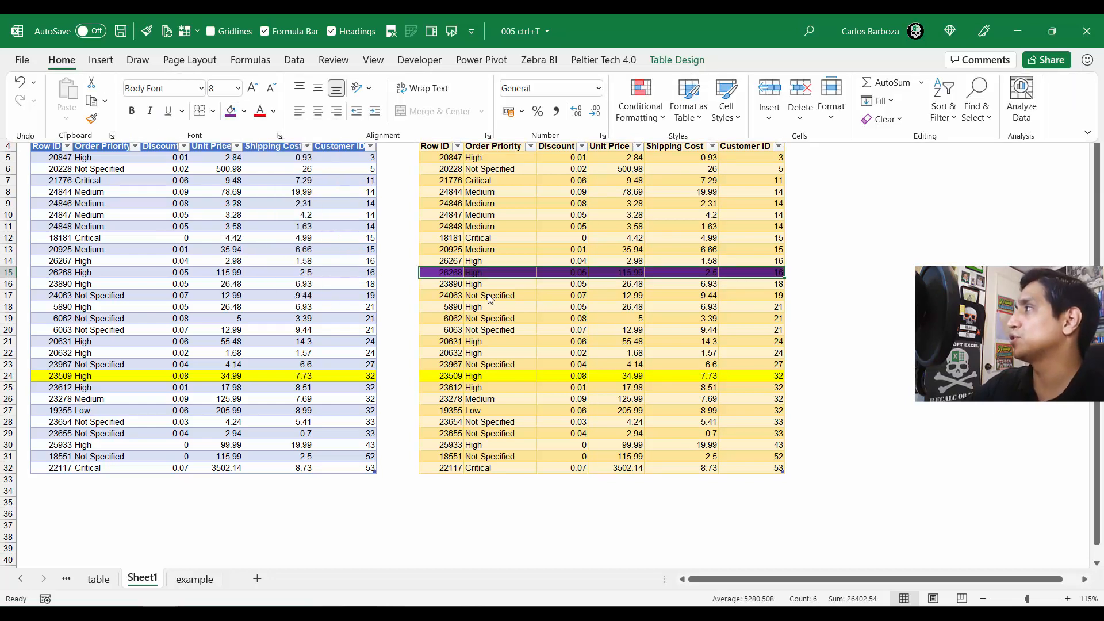
left_click(529, 296)
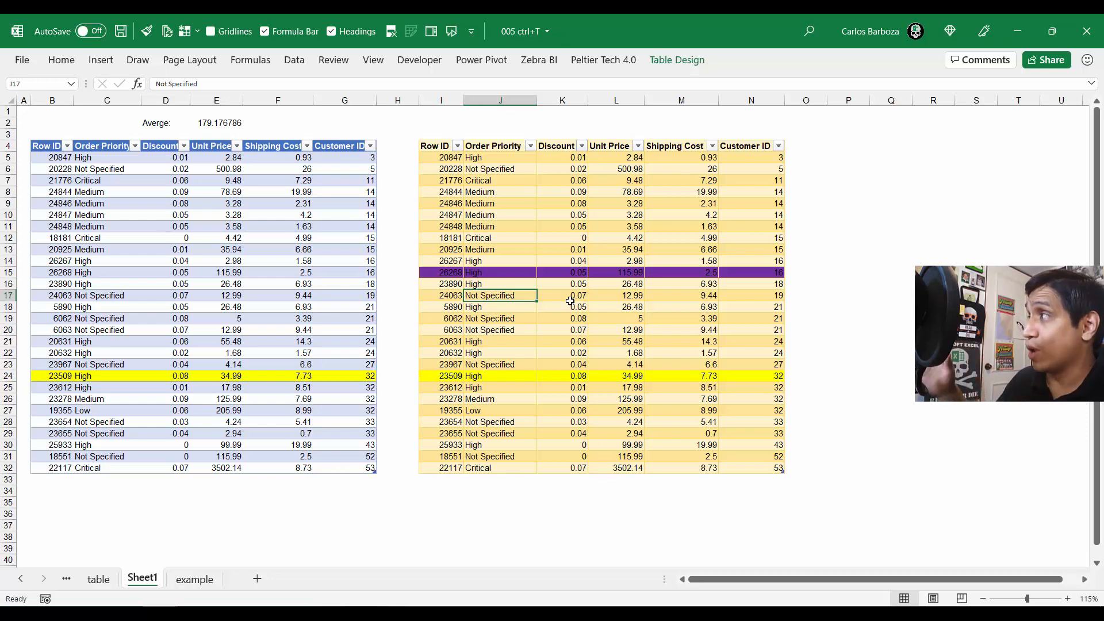
Step: Undo the purple row fill and the gold table style
key("ctrl+z")
key("ctrl+z")
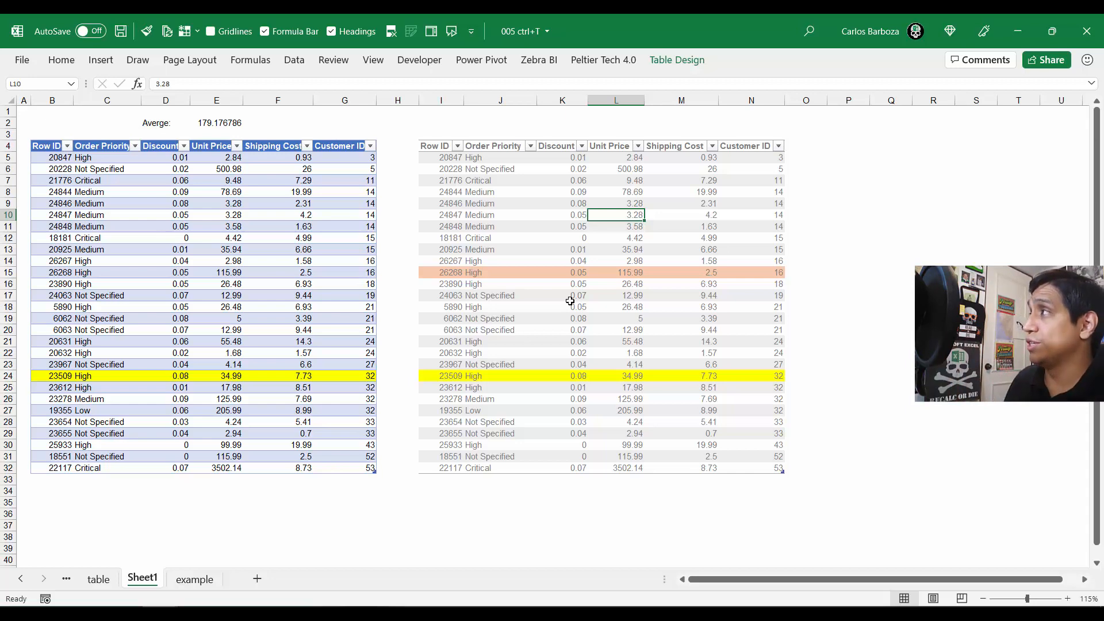
Step: Restore the workbook window from full screen and resize it to sit beside the keyboard reference at full height
left_click(1052, 33)
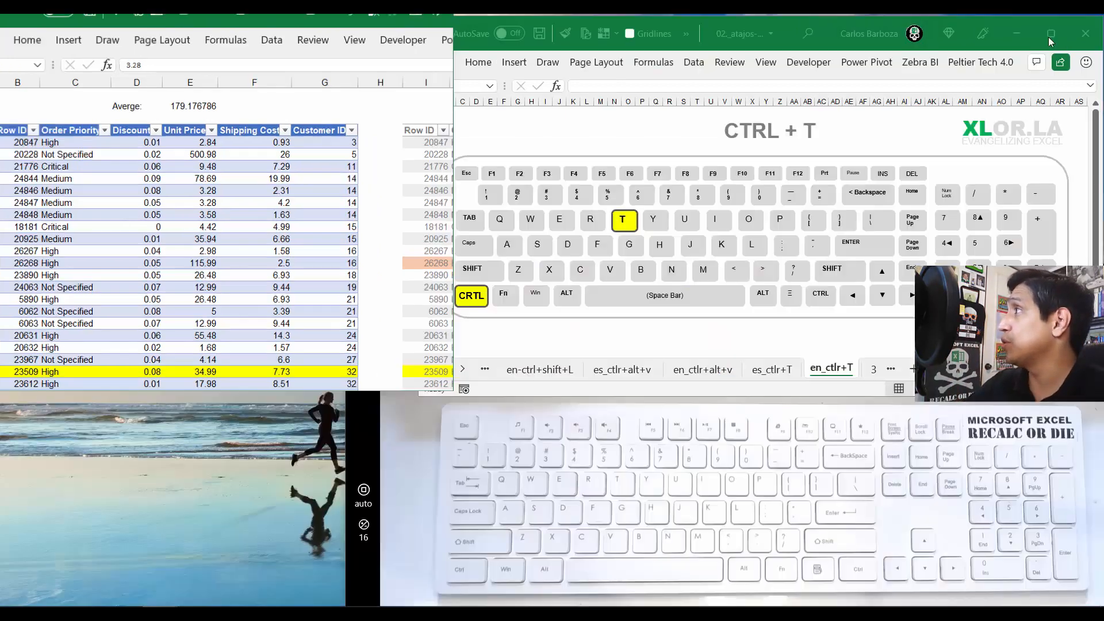
left_click_drag(469, 396, 410, 599)
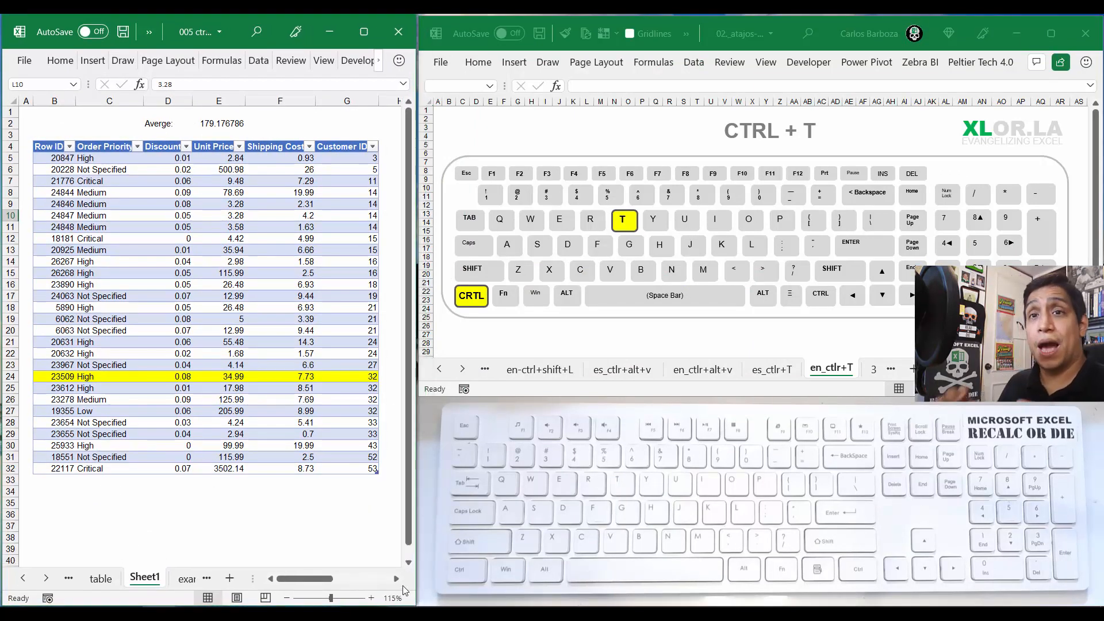